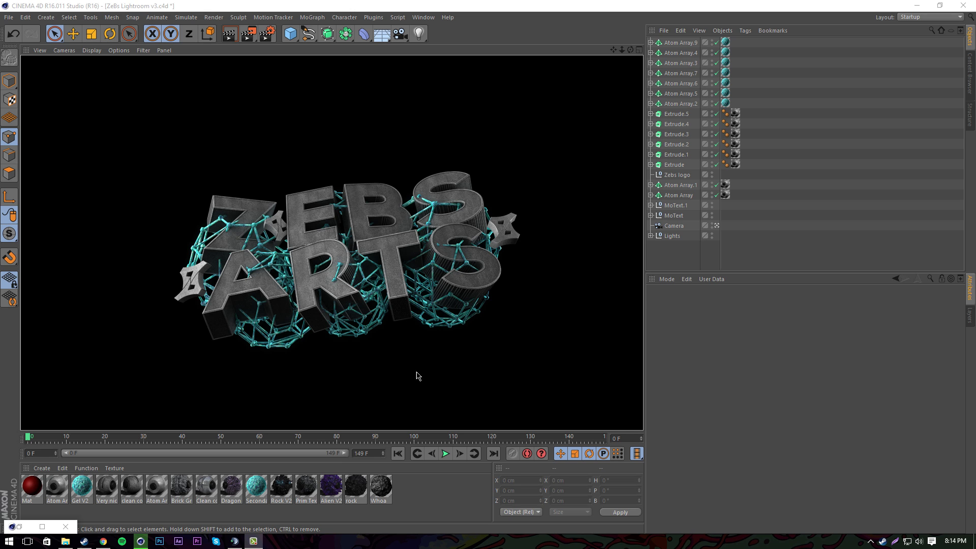
Dismiss the render preview and add two MoText objects to the scene.
left_click(415, 390)
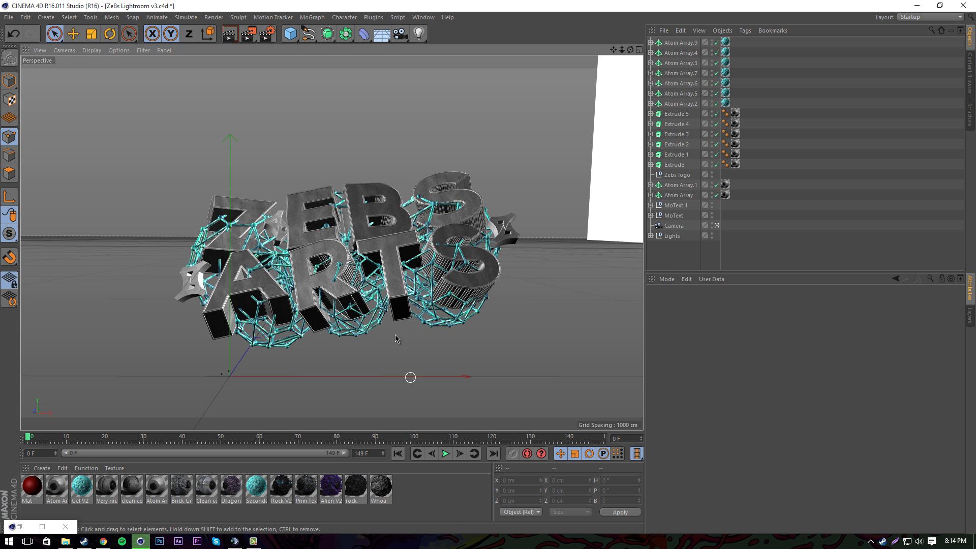
left_click(312, 17)
left_click(316, 136)
left_click(312, 17)
left_click(315, 133)
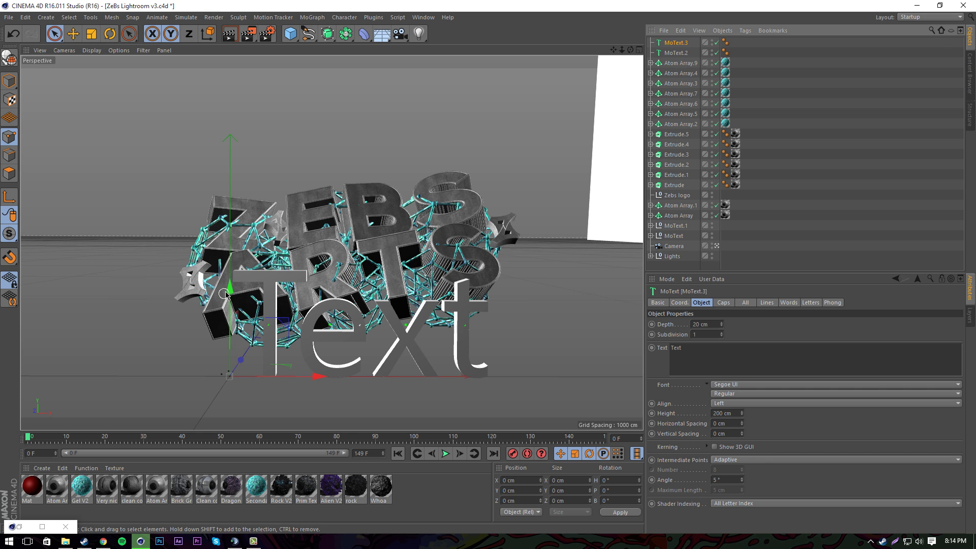
Raise one text object above the other along the vertical axis and push both slightly back.
left_click_drag(229, 289, 256, 171)
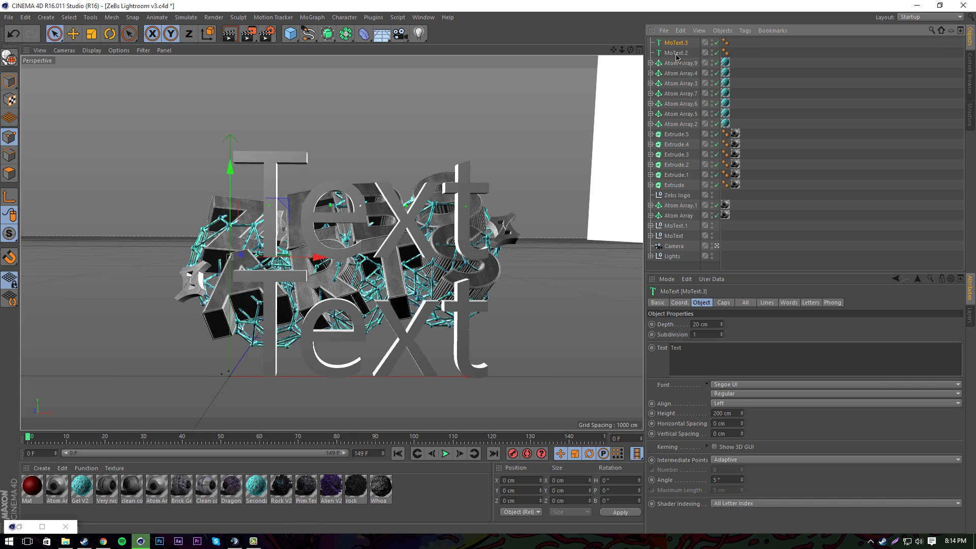
left_click(251, 293, "shift")
left_click_drag(252, 290, 237, 281)
left_click_drag(329, 309, 323, 308)
Delete all the old lettering objects from Atom Array.9 through MoText, keeping the new texts, the camera and the lights.
left_click(681, 63)
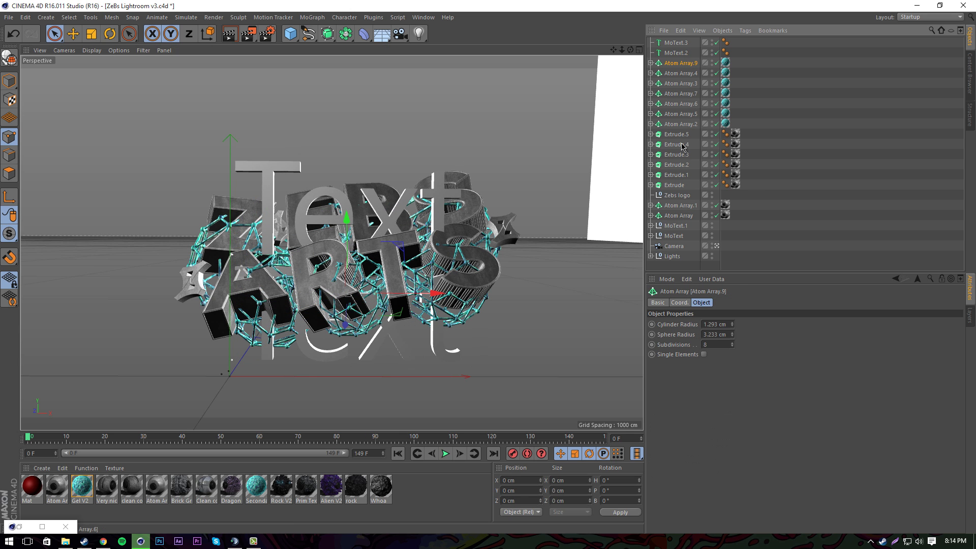
left_click(677, 236, "shift")
key("Delete")
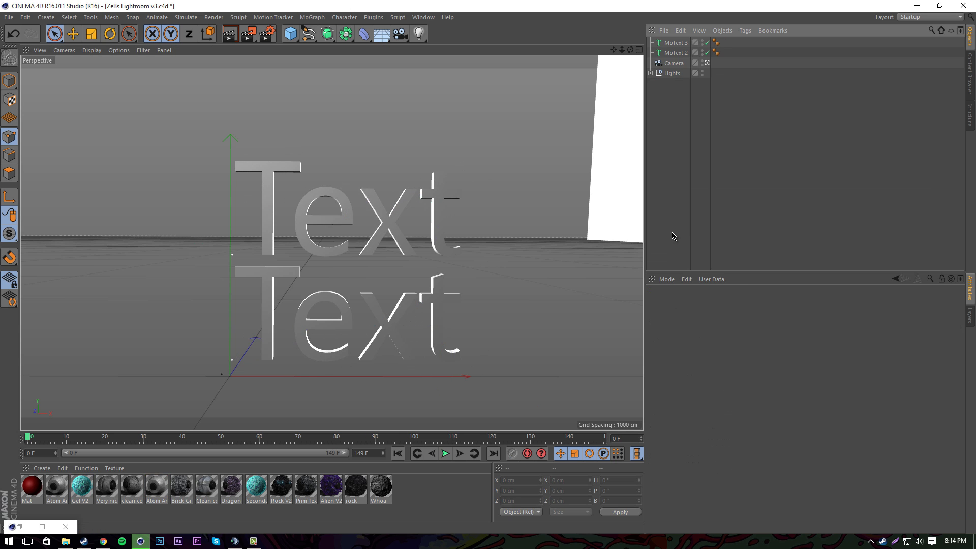
Select MoText.3 and MoText.2 together and shift them slightly to the left.
left_click(677, 44)
left_click(678, 52, "shift")
left_click_drag(320, 307, 303, 305)
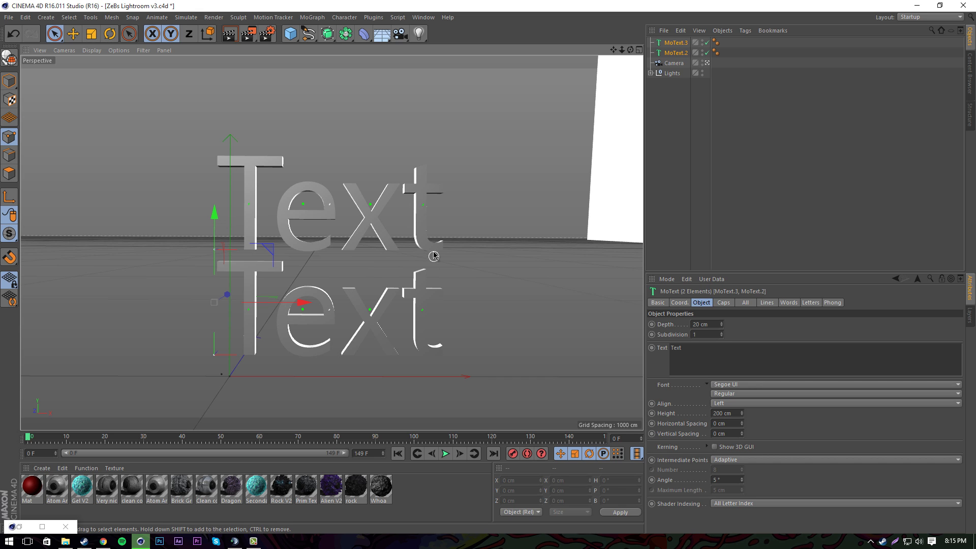
Change the upper text to "ZEBS" and the lower text to "ARTS".
left_click(676, 43)
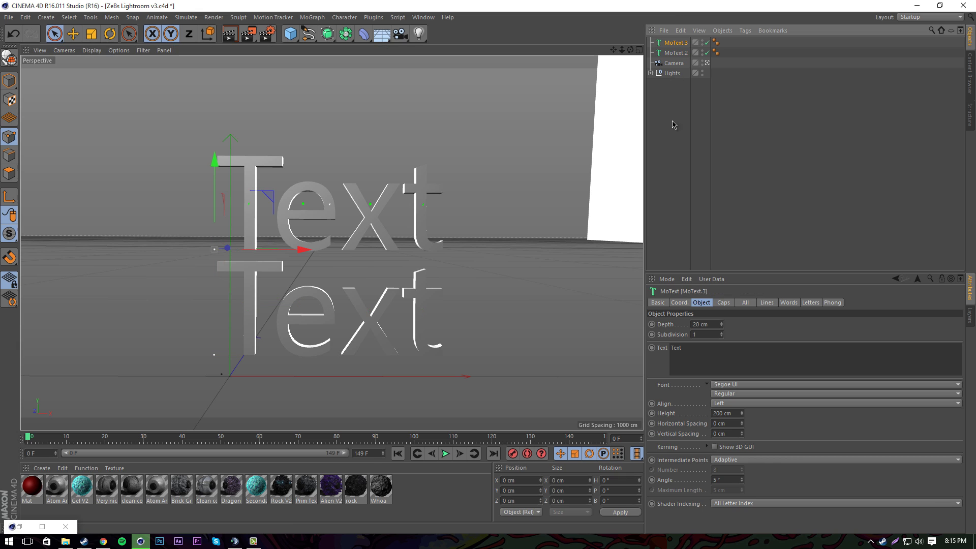
left_click(701, 348)
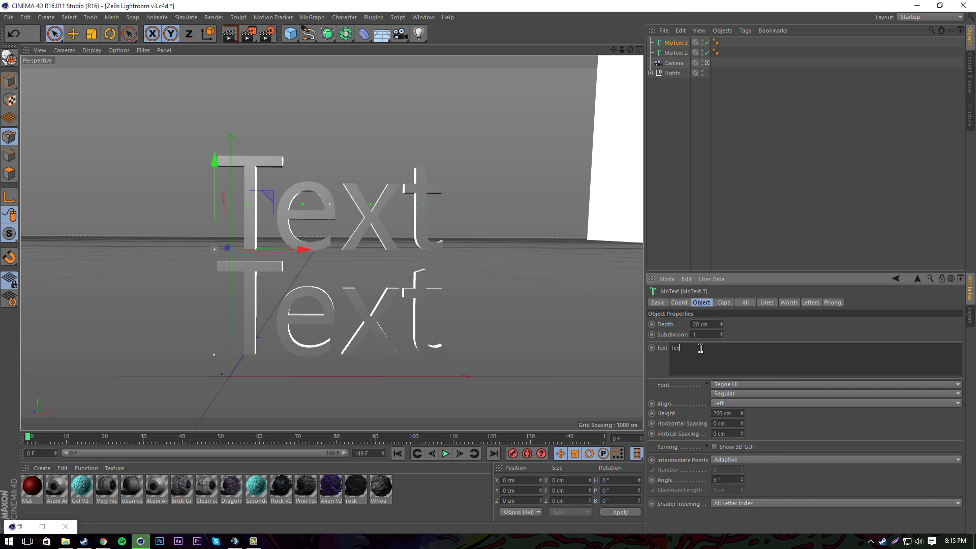
type("ZEBS")
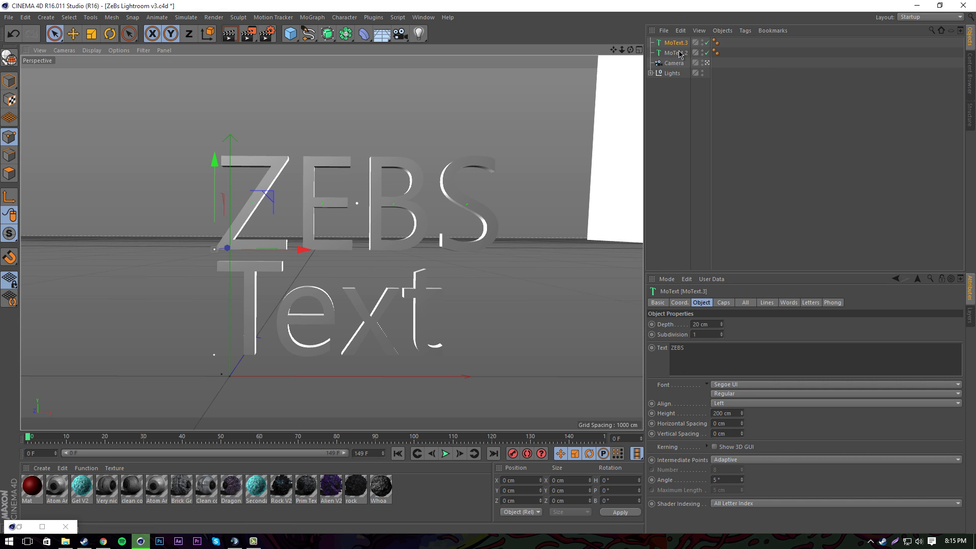
left_click(684, 52)
left_click(691, 346)
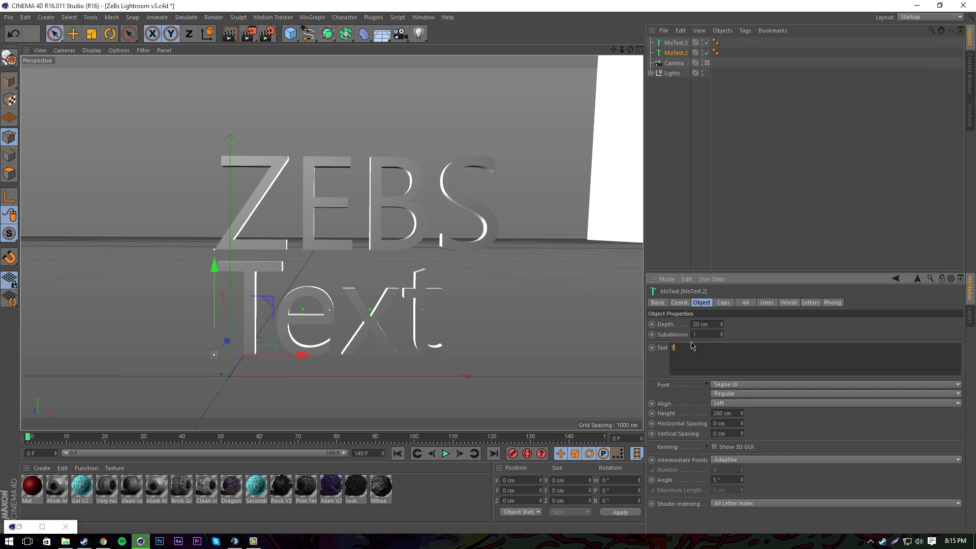
type("ARTS")
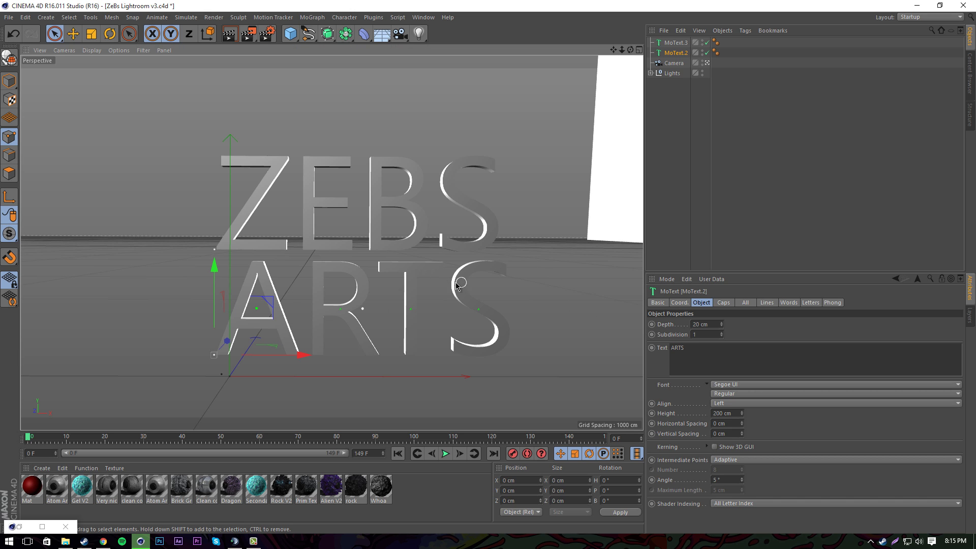
Move the ARTS text slightly left and up so it sits close beneath ZEBS.
left_click_drag(302, 354, 293, 355)
left_click_drag(206, 261, 205, 252)
left_click_drag(294, 346, 289, 346)
left_click_drag(202, 255, 201, 260)
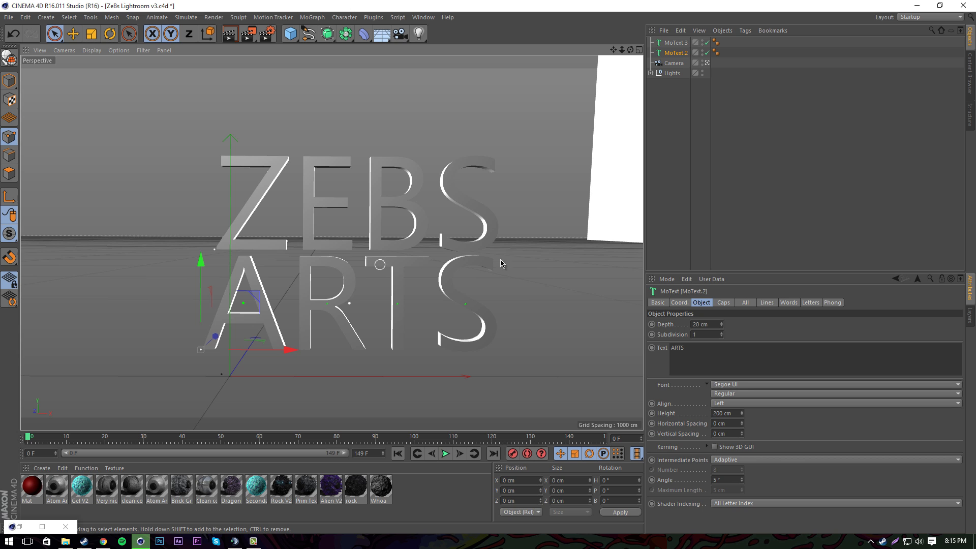
Set the font of both texts to TYPOGRAPH PRO ExtraBold and shift ARTS down and right, clear of ZEBS.
left_click(676, 43)
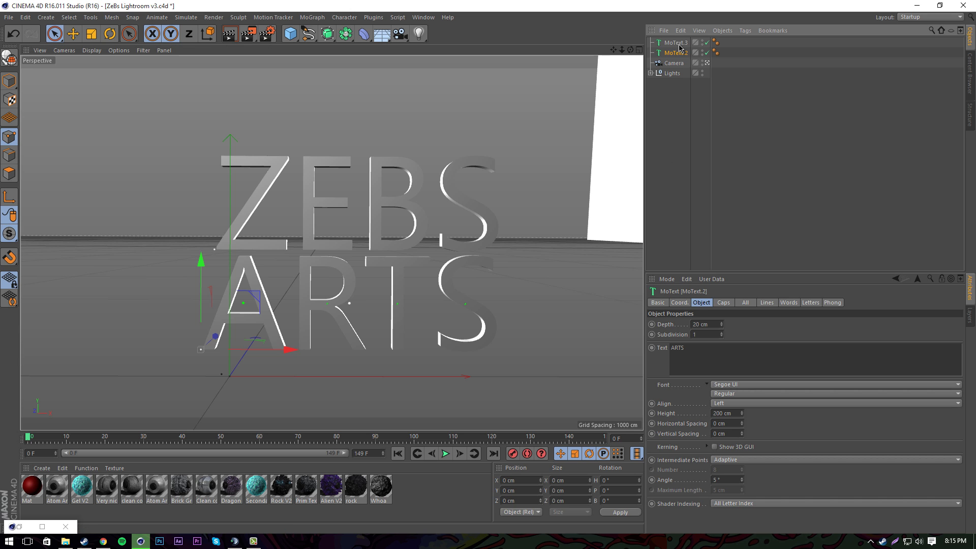
left_click(735, 385)
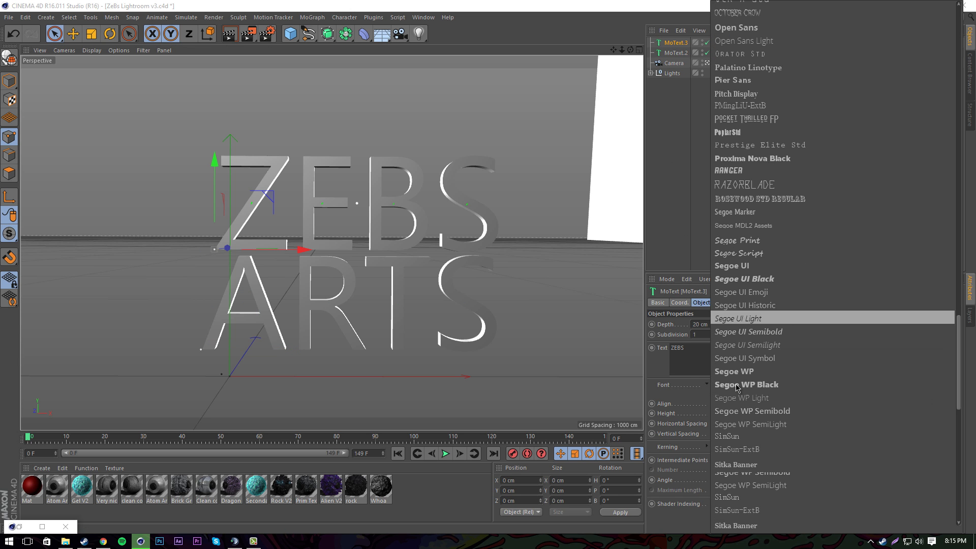
scroll(737, 387, "down", 5)
left_click(752, 376)
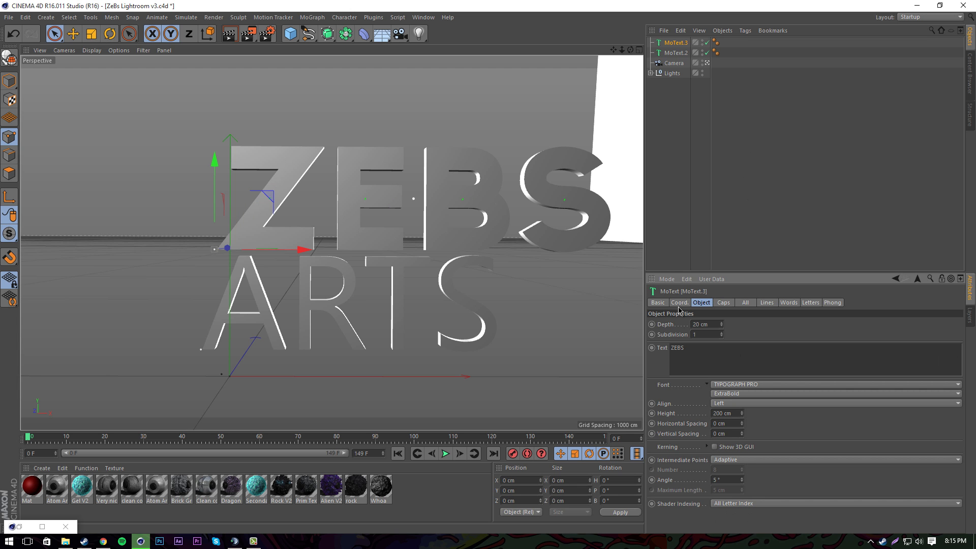
left_click(669, 53)
left_click(736, 387)
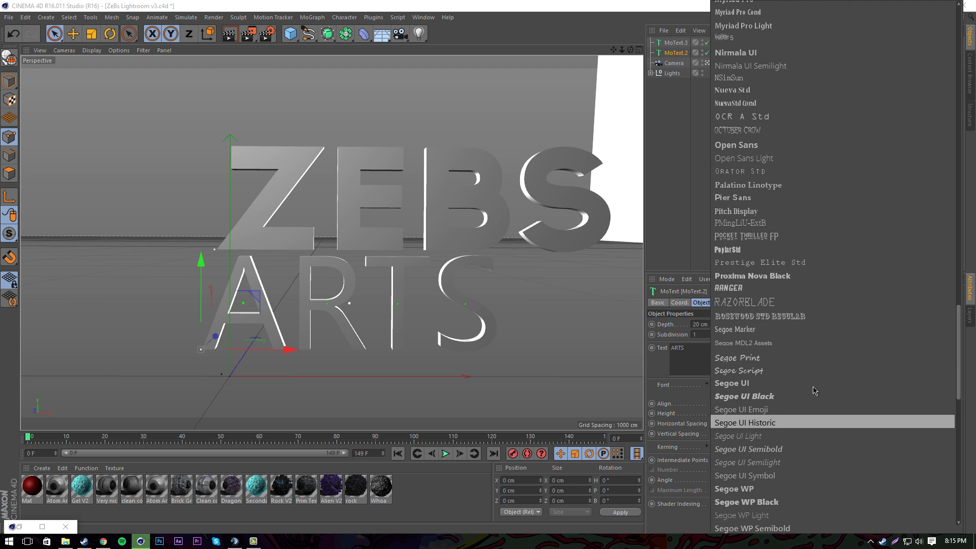
scroll(814, 365, "down", 5)
scroll(793, 409, "down", 3)
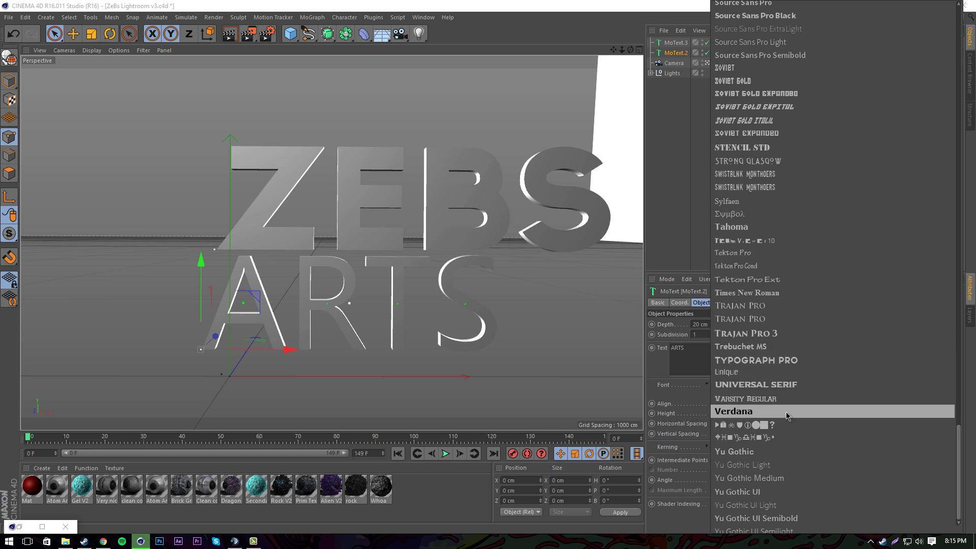
left_click(780, 363)
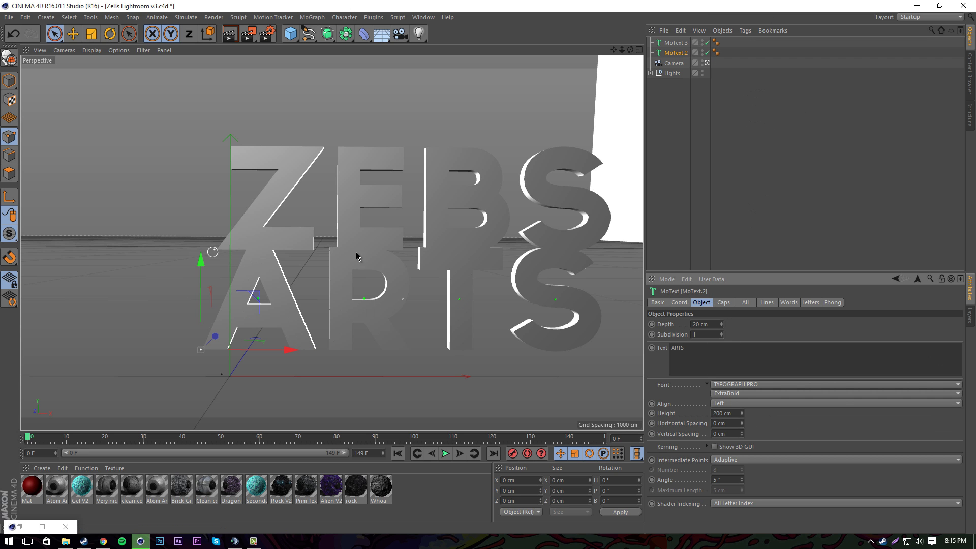
mouse_move(203, 263)
left_mouse_down()
mouse_move(214, 279)
mouse_move(218, 270)
left_mouse_up()
left_click_drag(286, 357, 302, 362)
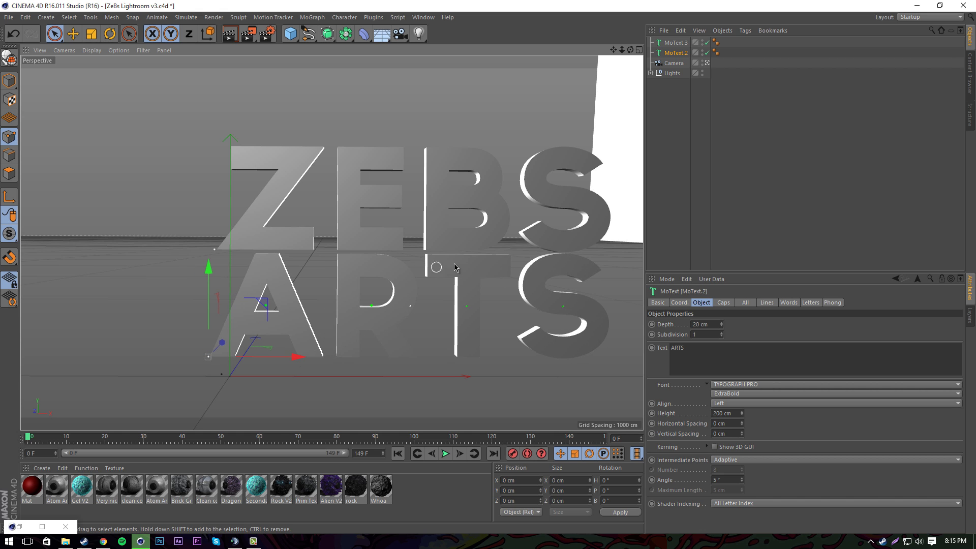
Set the height of both texts to 138 cm and move them right along the X axis to recentre them.
left_click(671, 43, "ctrl")
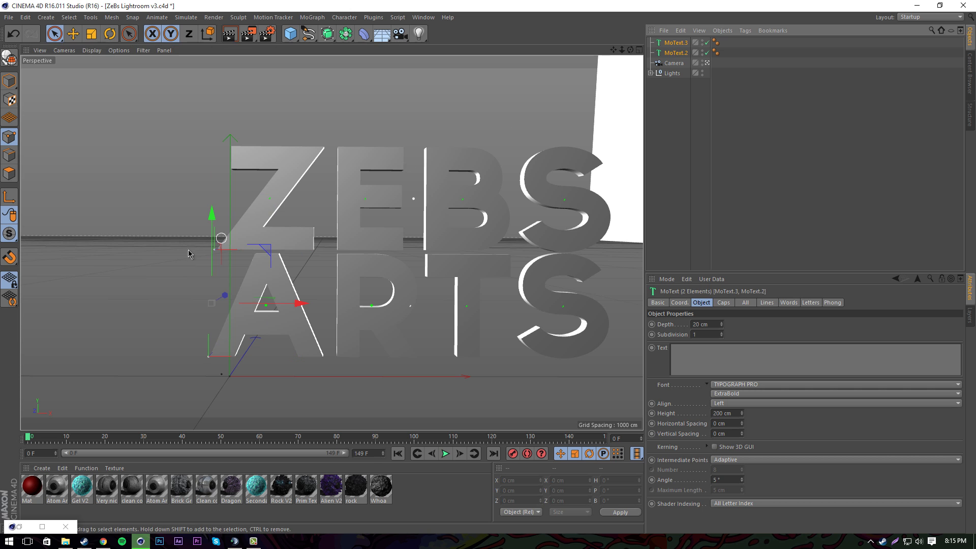
left_click_drag(222, 296, 238, 300)
left_click_drag(742, 413, 742, 420)
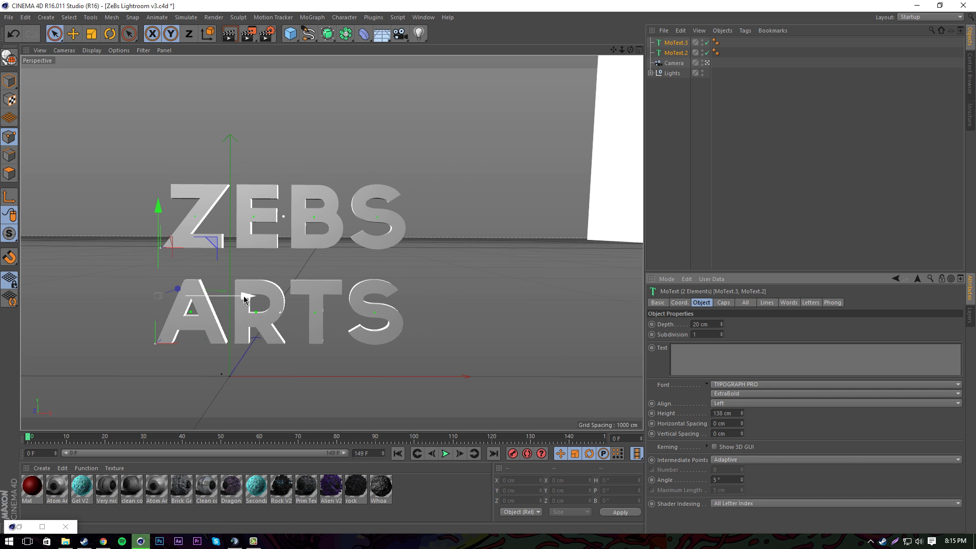
left_click_drag(246, 297, 314, 305)
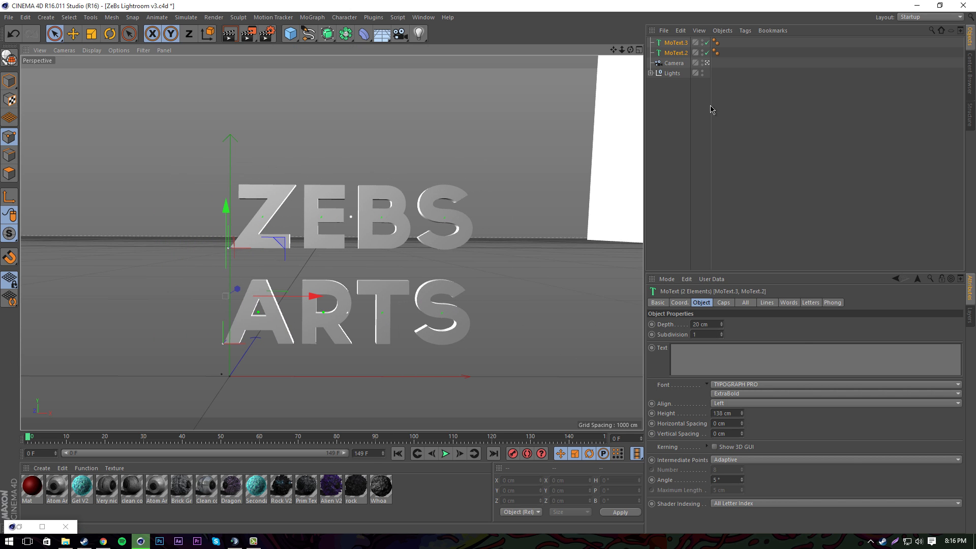
Move the ARTS text up until it sits just beneath ZEBS with only a narrow gap.
left_click(676, 53)
left_click_drag(223, 252, 223, 224)
left_click_drag(310, 317, 311, 315)
left_click_drag(227, 225, 226, 233)
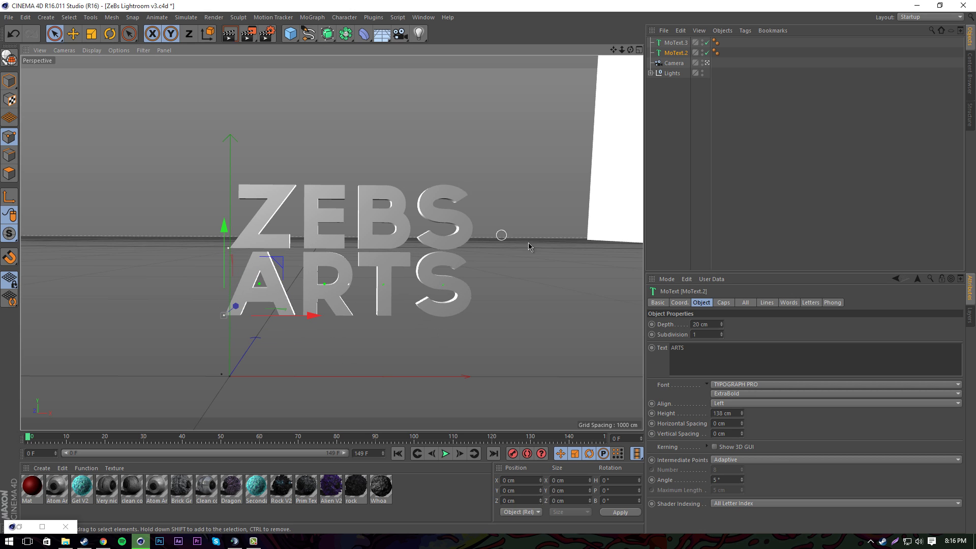
Give both texts a depth of 60 cm and set their start and end caps to Fillet Cap.
left_click(674, 43, "ctrl")
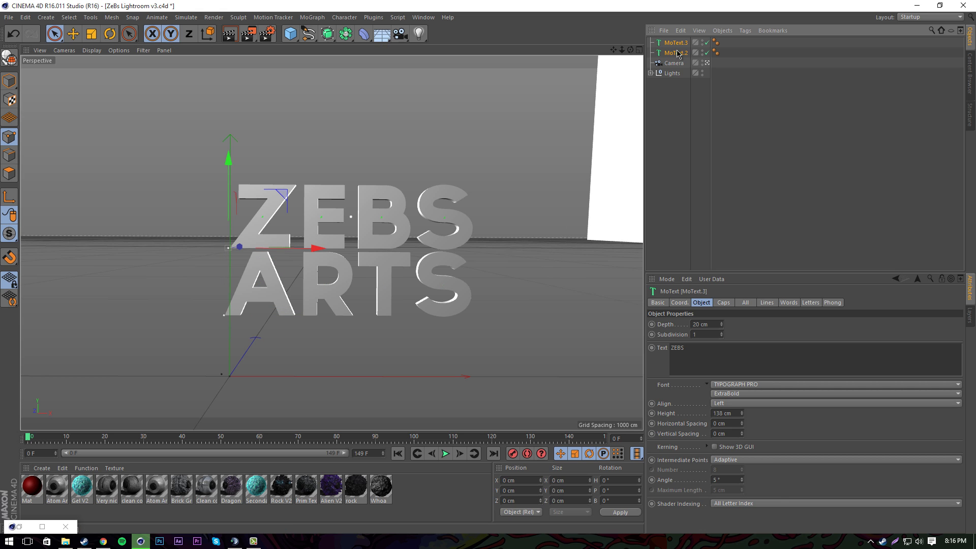
left_click(715, 324)
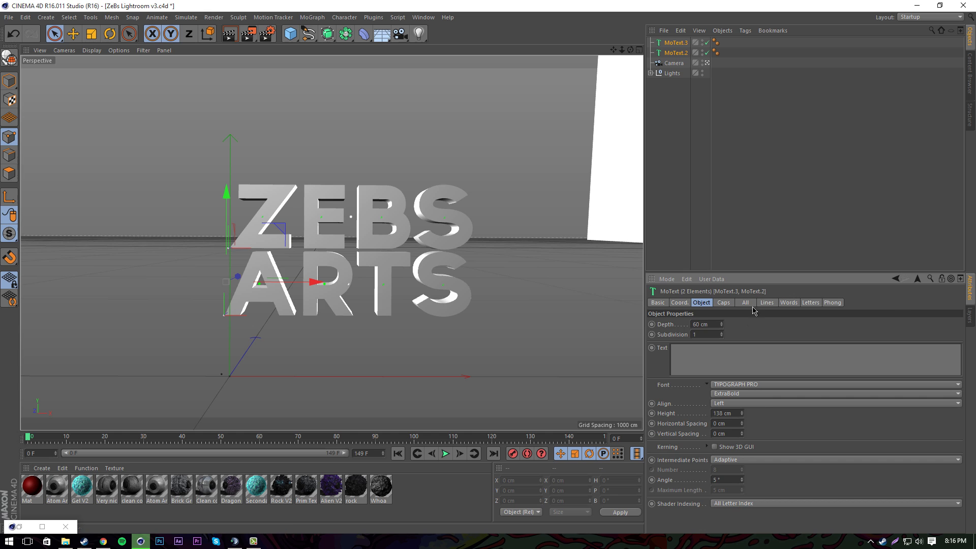
left_click(724, 303)
left_click(746, 324)
left_click(749, 365)
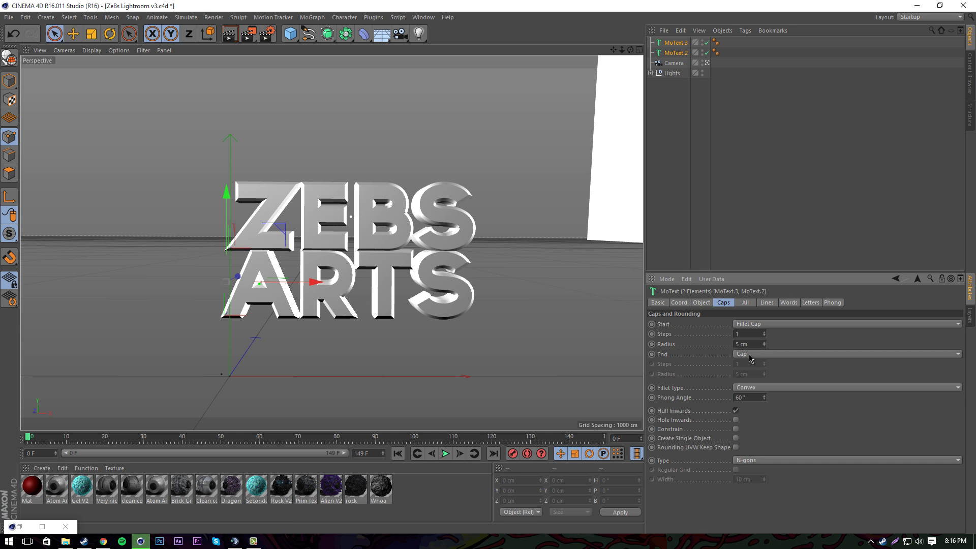
left_click(749, 354)
left_click(749, 393)
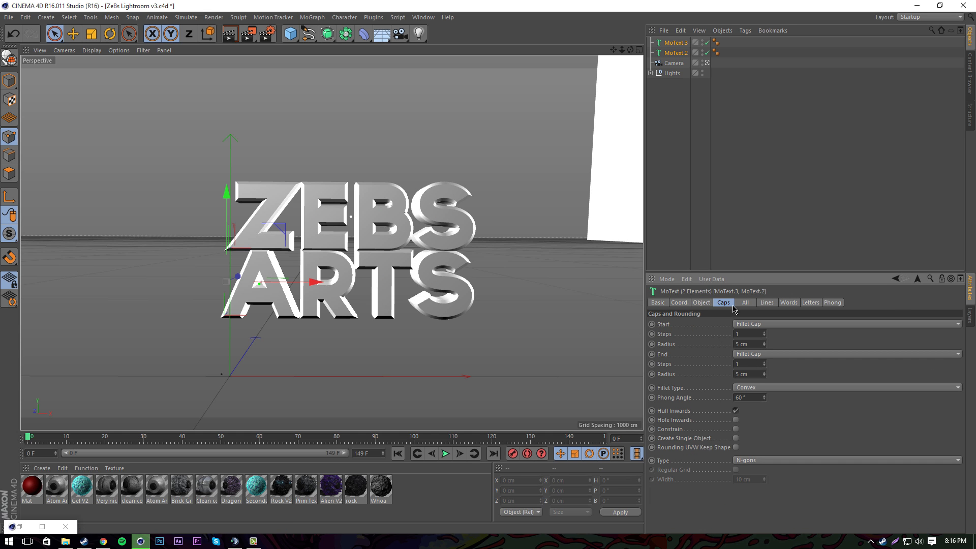
Set the start and end fillet radius of both texts to 1 cm and nudge the texts slightly left.
left_click(754, 342)
type("1")
key("Return")
left_click(753, 374)
type("1")
key("Return")
left_click_drag(315, 283, 311, 283)
left_click(435, 342)
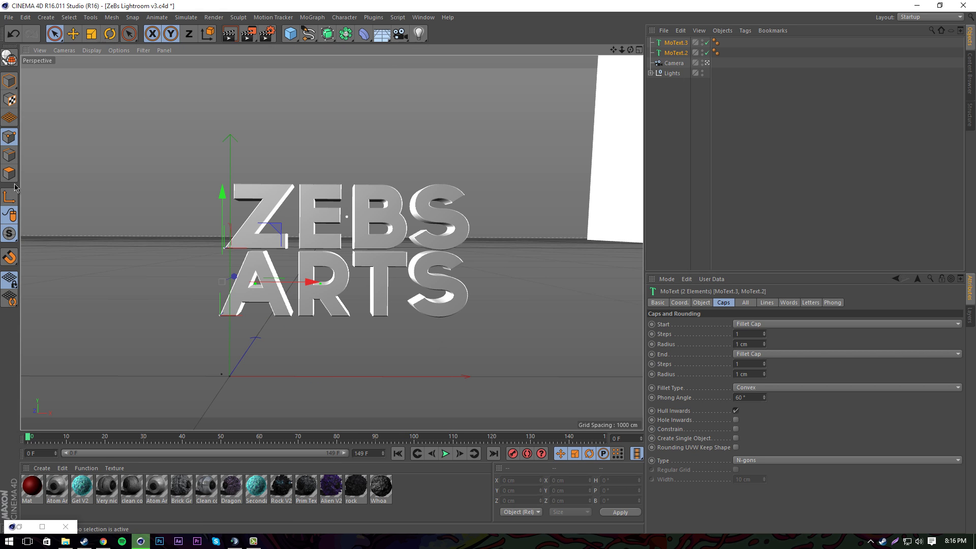
Try to shift the axis of both texts, and of ARTS alone, to the right toward the letters' centre.
left_click_drag(316, 283, 357, 277)
key("ctrl+z")
left_click(677, 53)
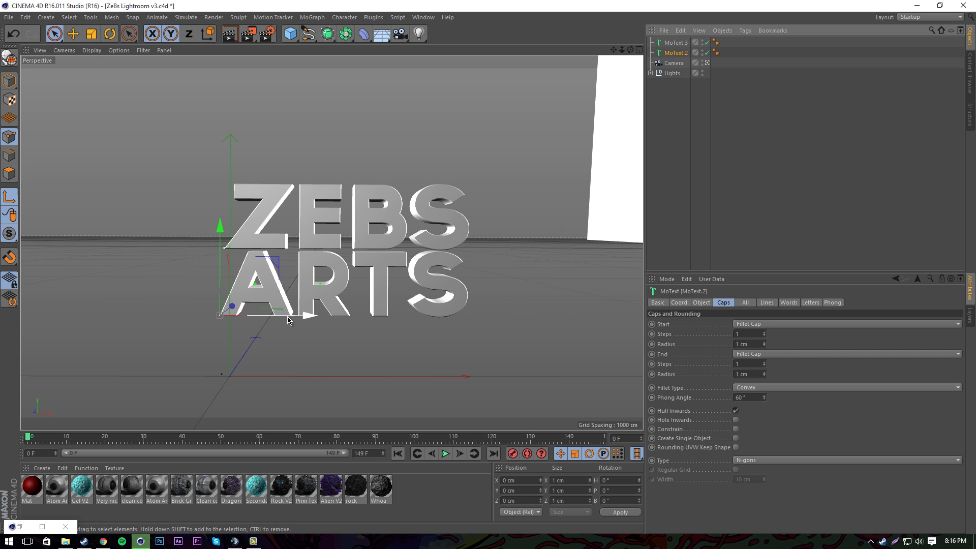
left_click_drag(304, 318, 328, 319)
key("ctrl+z")
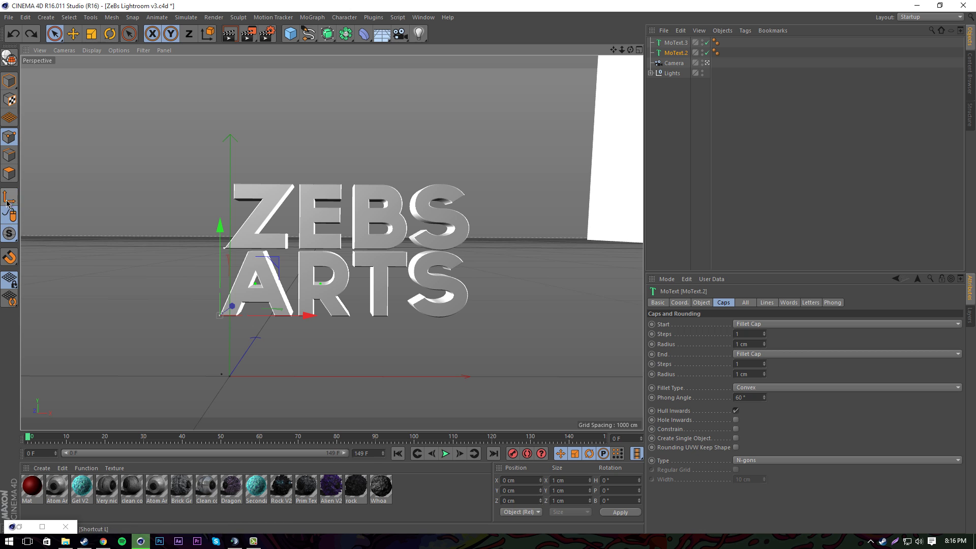
Rotate both texts together into a tilted pose with the letters' undersides showing, and preview-render the view.
left_click(675, 44)
left_click(676, 52, "shift")
left_click(110, 34)
left_click_drag(262, 264, 258, 246)
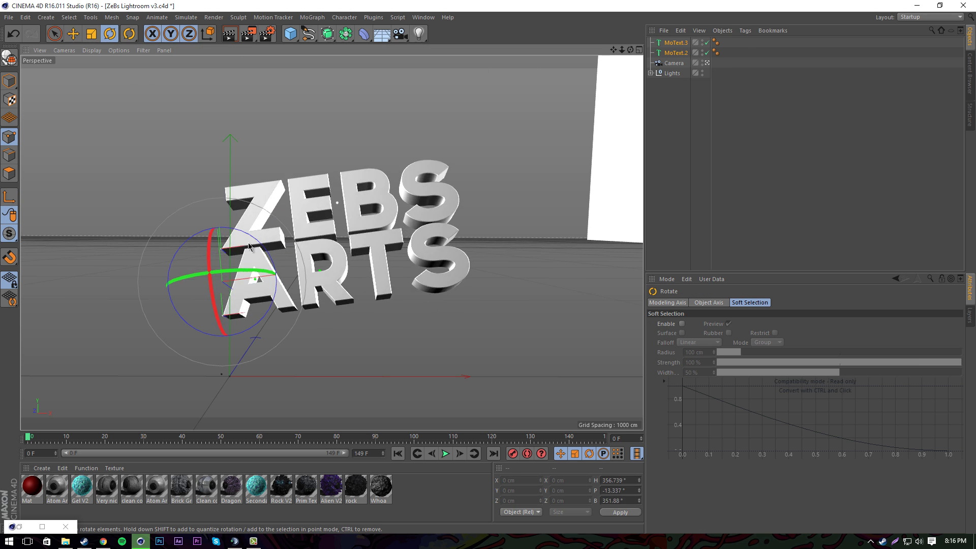
left_click_drag(248, 249, 250, 215)
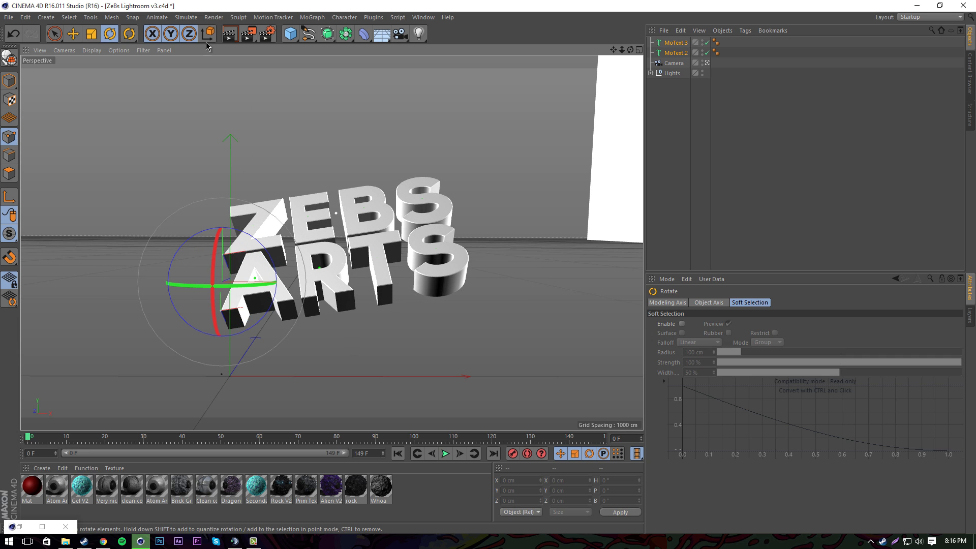
left_click(235, 37)
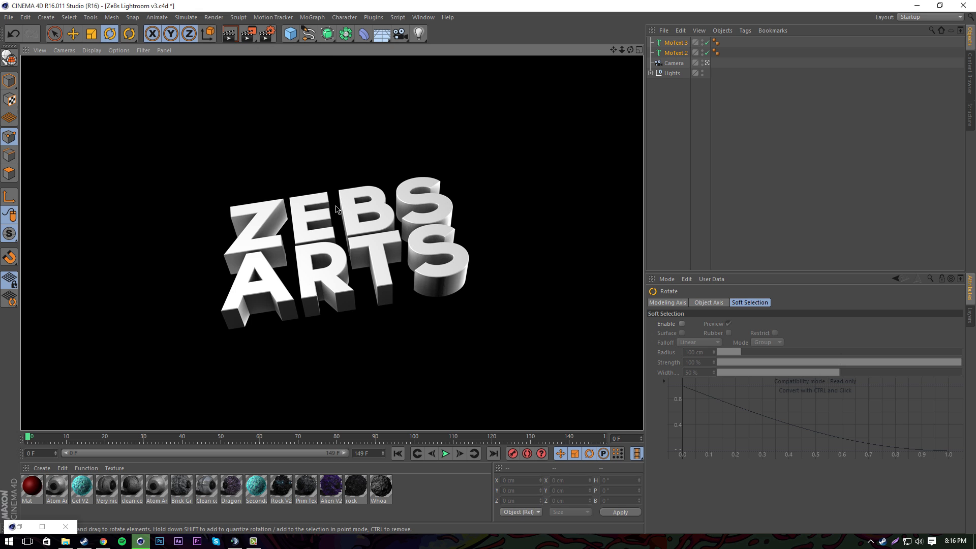
left_click(455, 350)
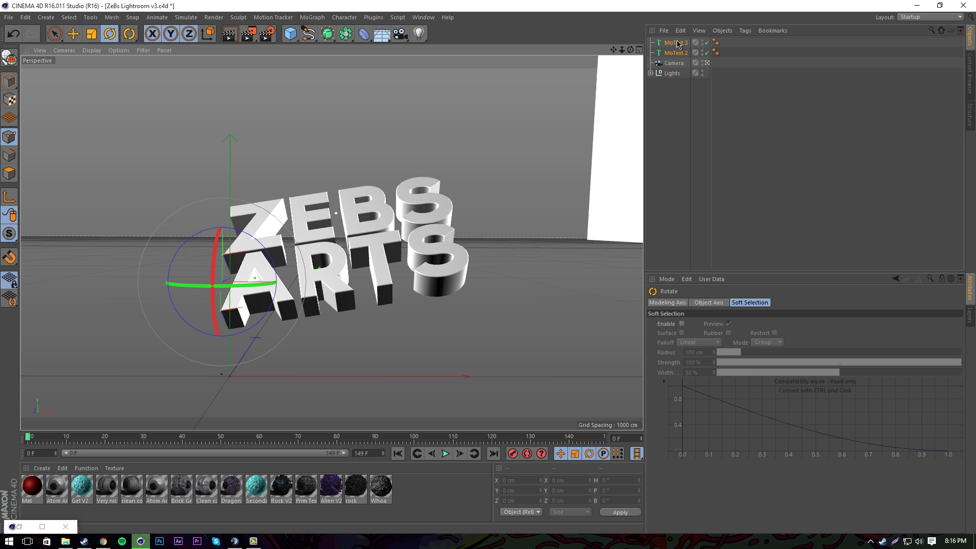
Make both text objects editable.
key("c")
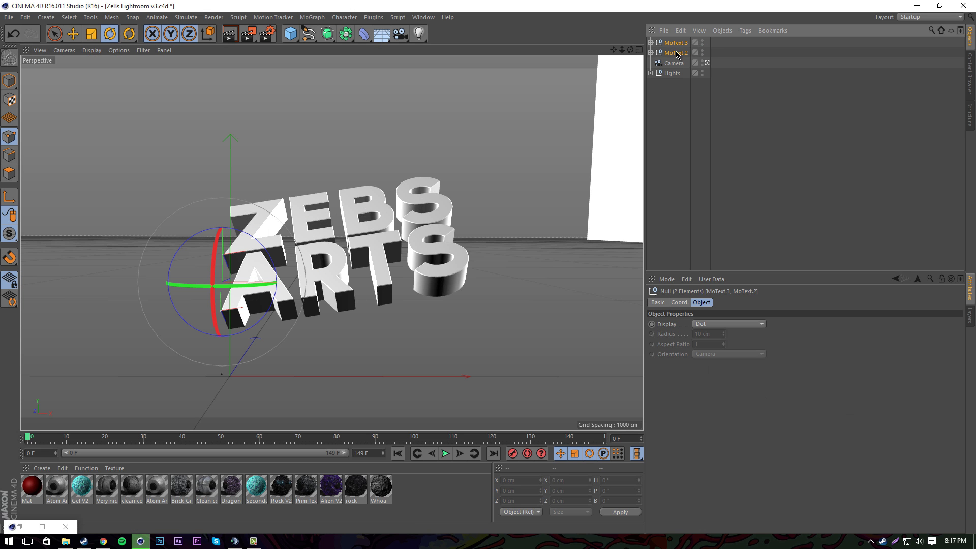
Rotate the Z of ZEBS on its own to a slightly different tilt from the other letters.
left_click(651, 42)
left_click(651, 43)
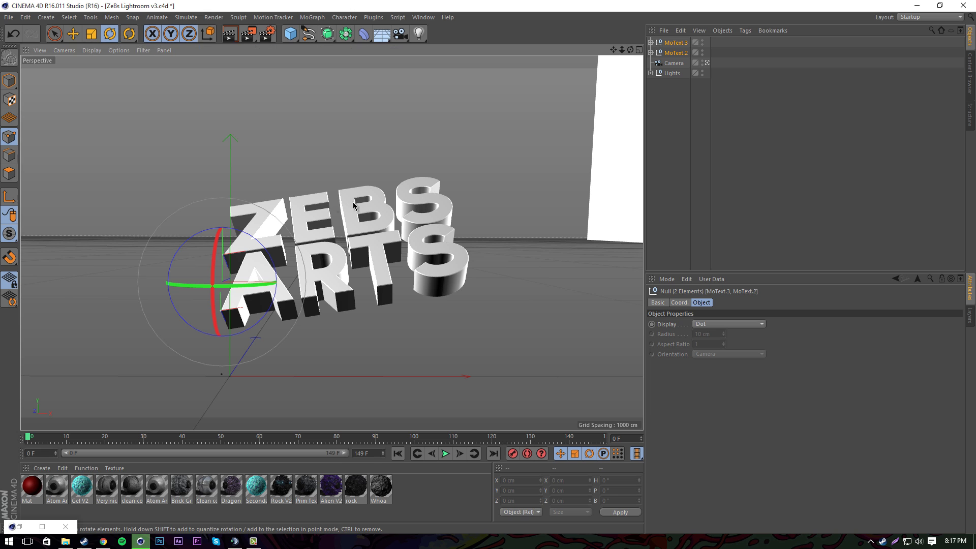
left_click(650, 43)
left_click(656, 52)
left_click(661, 63)
left_click(668, 73)
left_click(689, 83)
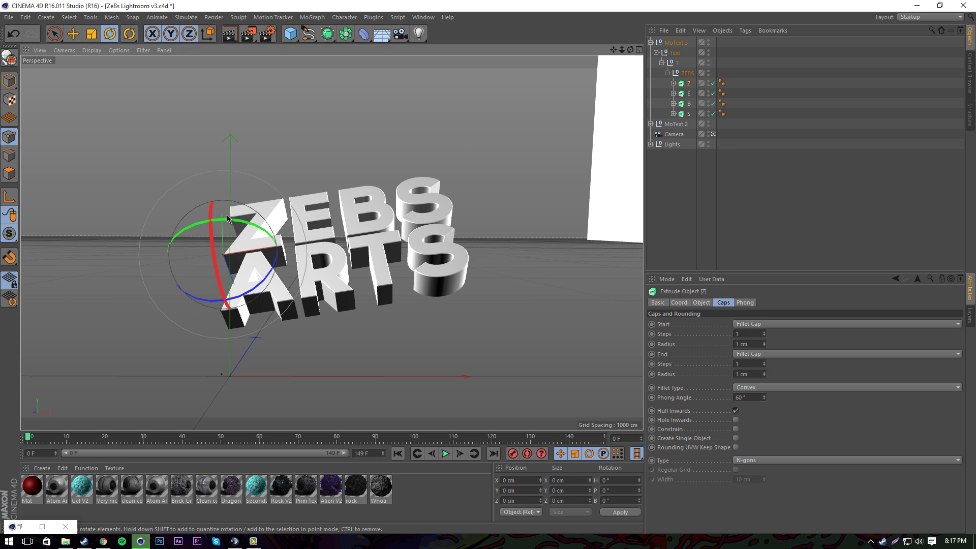
left_click_drag(231, 220, 219, 236)
left_click(304, 18)
mouse_move(330, 33)
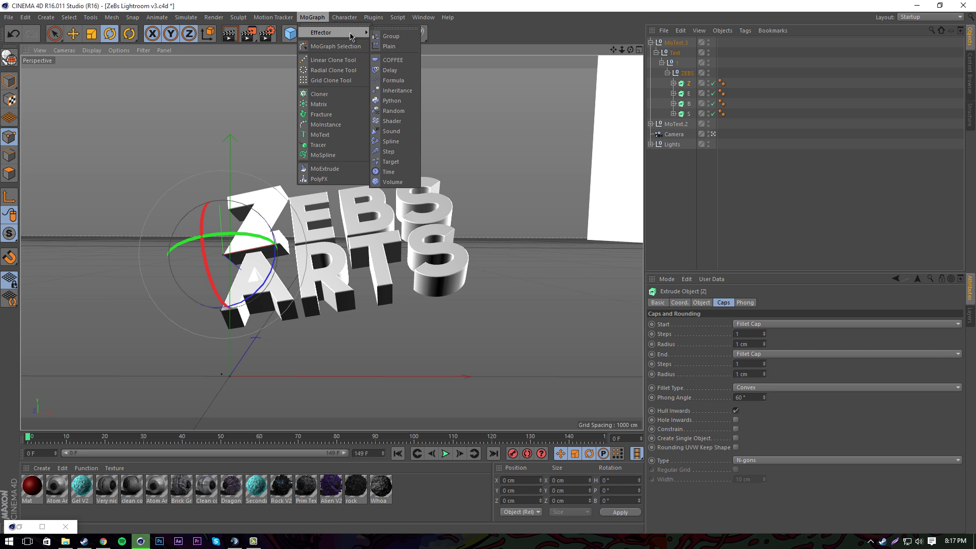
left_click(444, 6)
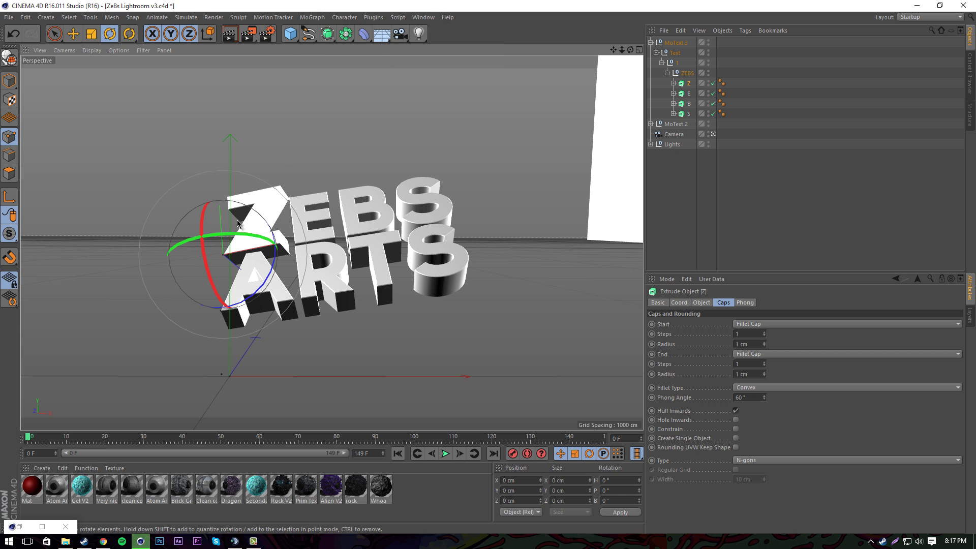
mouse_move(237, 223)
left_mouse_down()
mouse_move(267, 239)
mouse_move(238, 238)
left_mouse_up()
key("ctrl+z")
Tilt the E of ZEBS slightly and reposition it close beside the Z.
left_click(690, 95)
left_click_drag(299, 233, 311, 262)
key("ctrl+z")
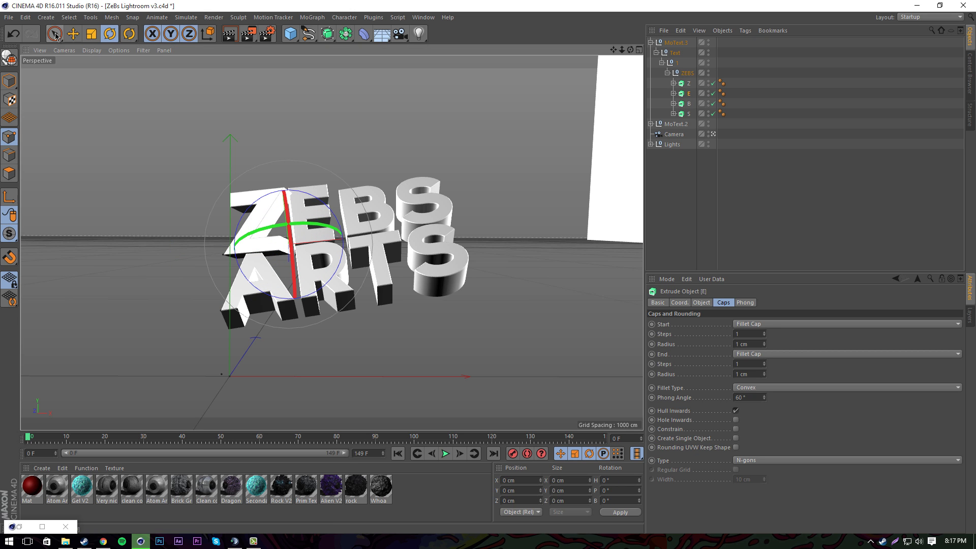
left_click(54, 34)
left_click_drag(371, 238, 381, 236)
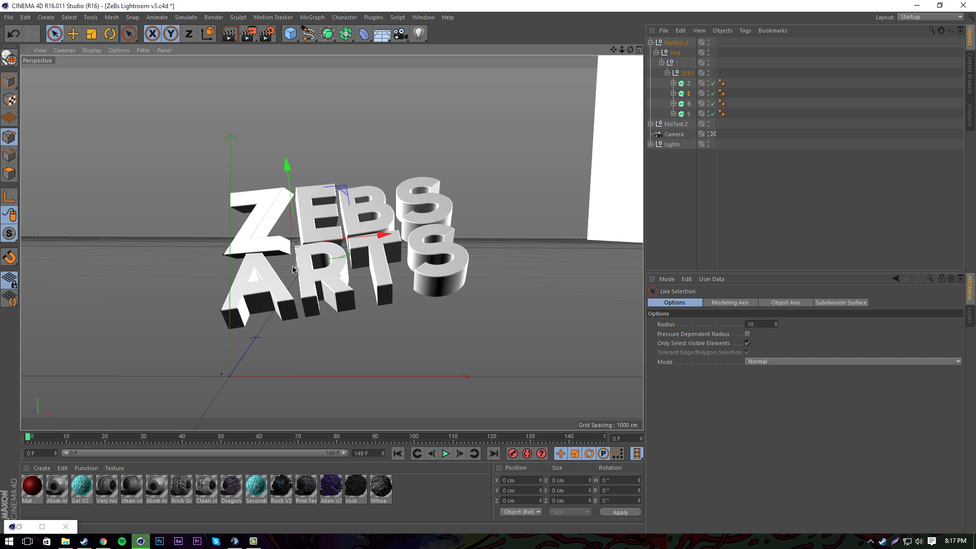
left_click_drag(297, 270, 297, 267)
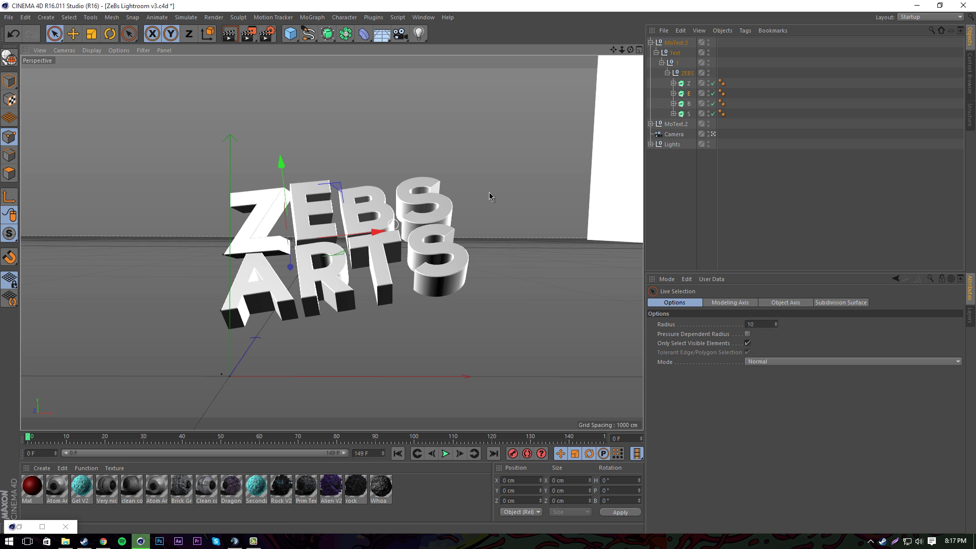
Rotate the B of ZEBS to its own angle and shift it slightly toward the E.
left_click(689, 104)
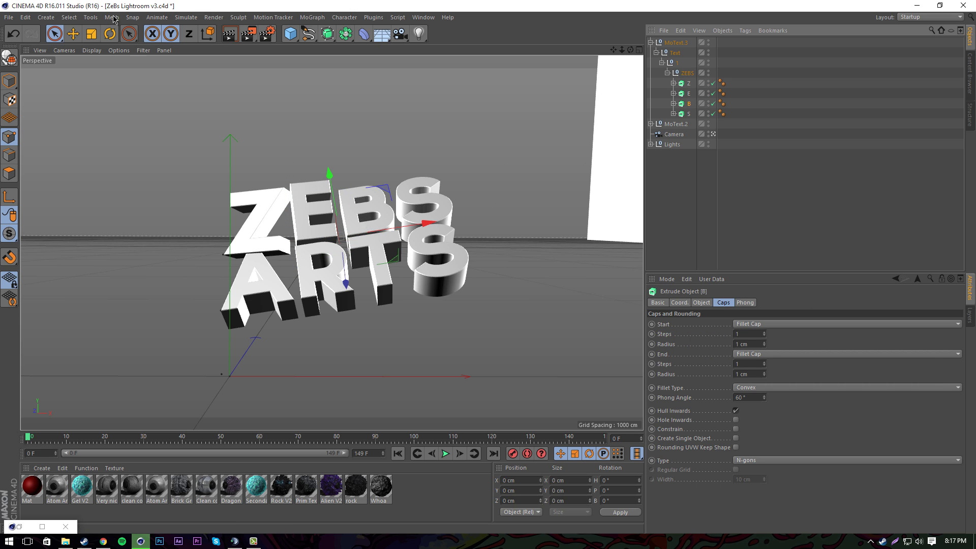
key("r")
left_click_drag(356, 228, 331, 255)
left_click(55, 34)
left_click_drag(431, 231, 426, 231)
Rotate the S of ZEBS to its own tilt and adjust its sideways position.
left_click(690, 113)
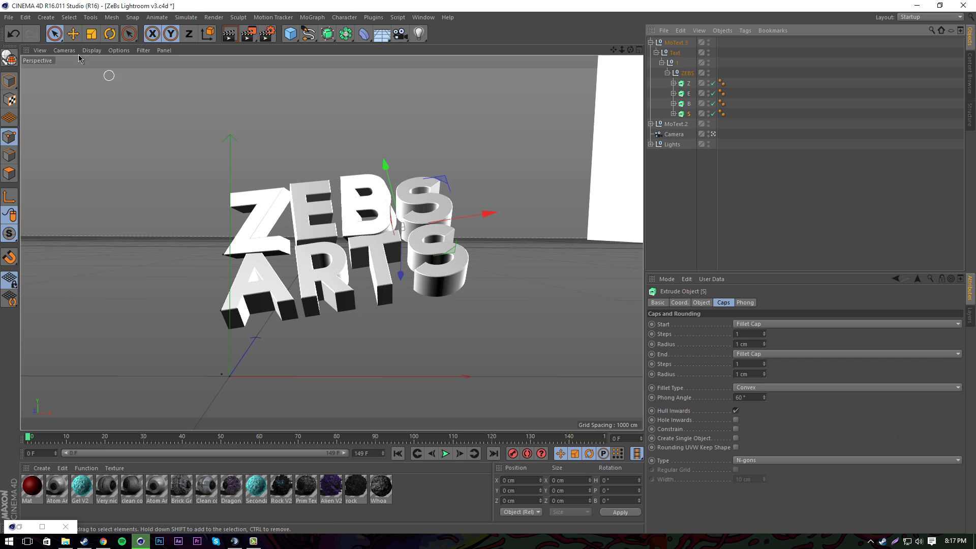
key("r")
left_click_drag(420, 222, 438, 239)
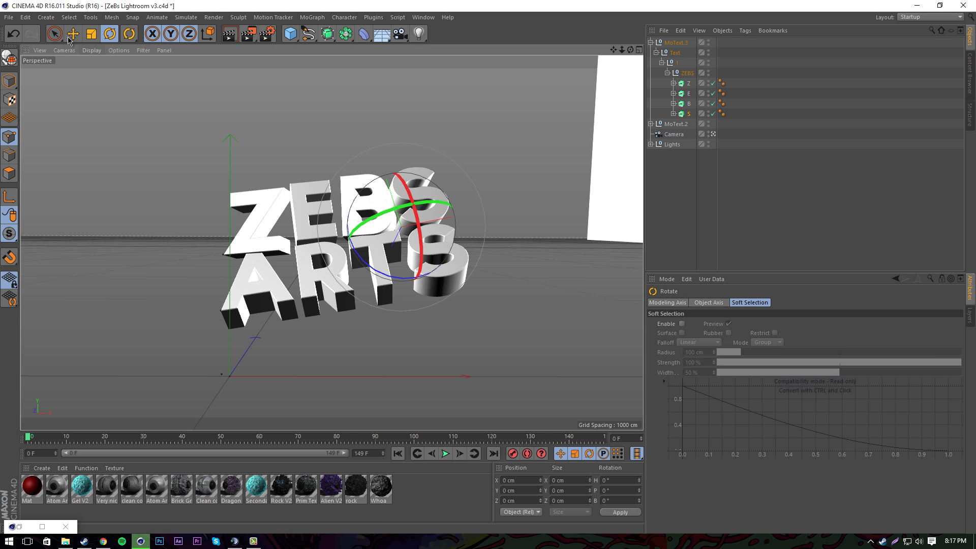
key("space")
left_click_drag(488, 212, 489, 211)
Collapse the ZEBS hierarchy and rotate the A of ARTS so less of its underside shows.
left_click(668, 73)
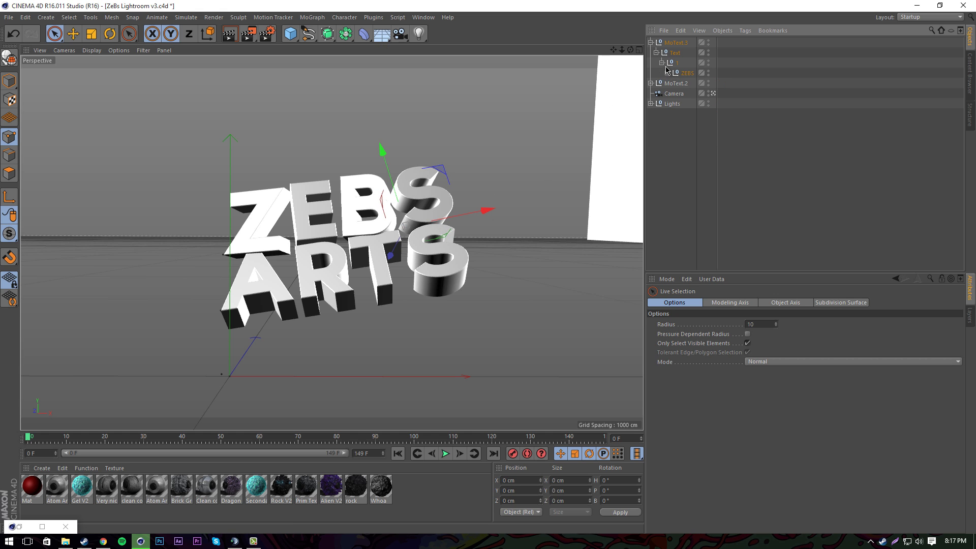
left_click(661, 63)
left_click(656, 53)
left_click(649, 45)
left_click(650, 43)
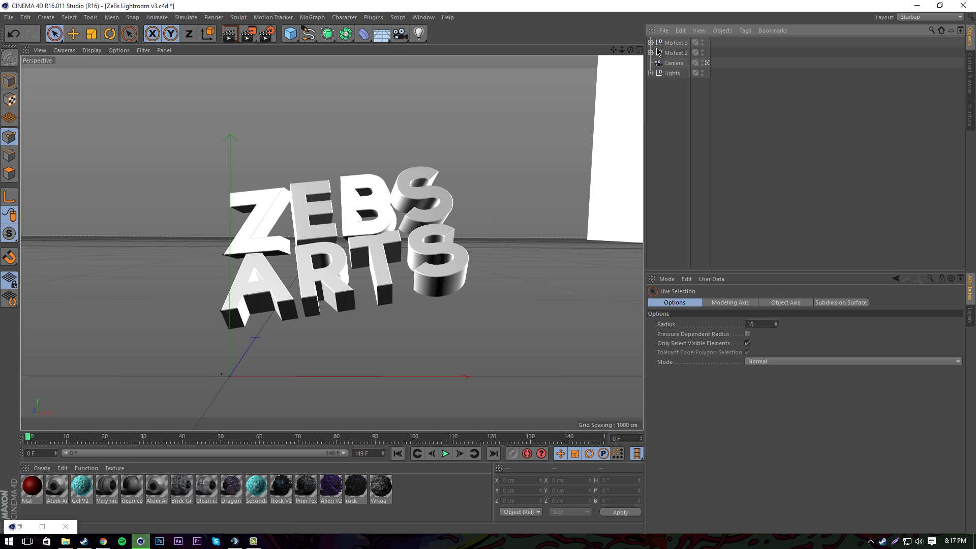
left_click(661, 54)
left_click(651, 53)
left_click(657, 63)
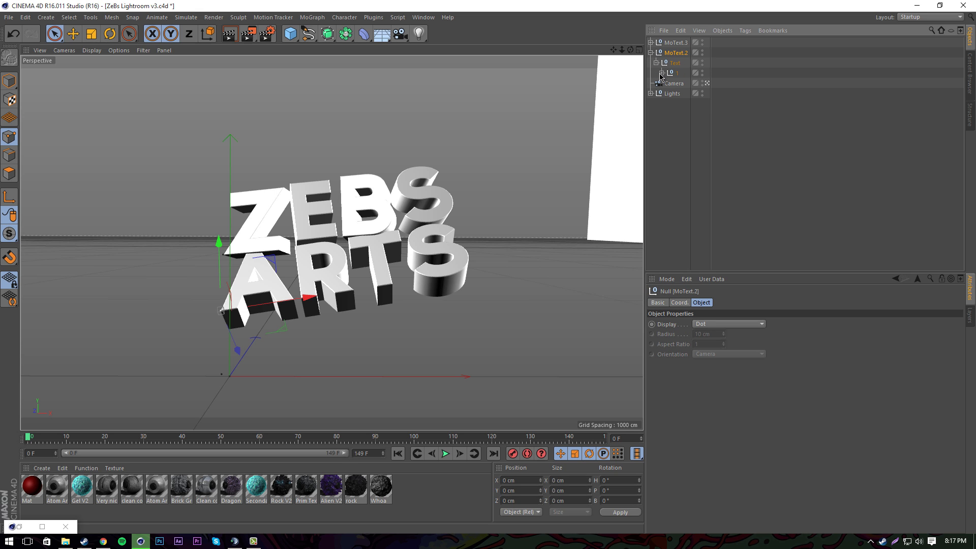
left_click_drag(249, 286, 260, 307)
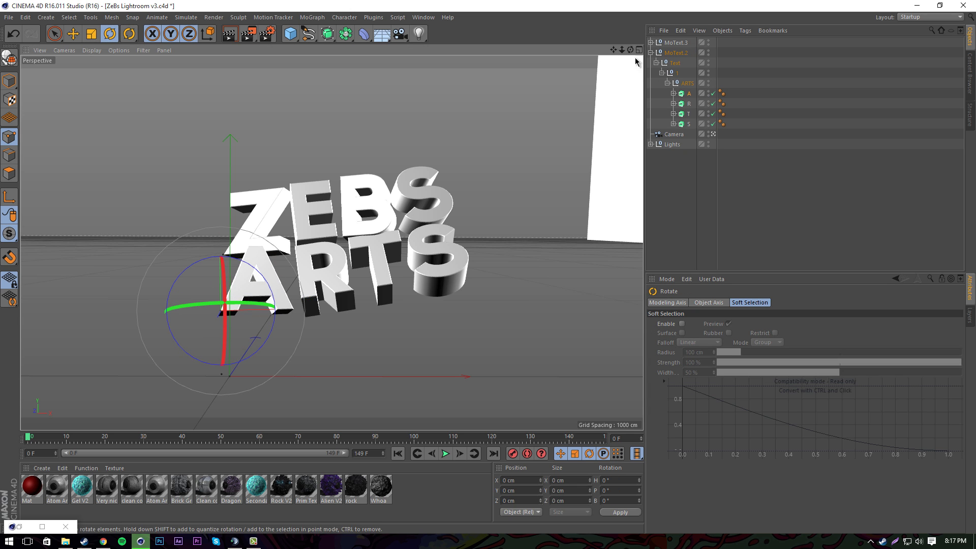
Rotate the R, T and S of ARTS individually, giving each letter its own slight tilt.
left_click(305, 273)
left_click_drag(305, 273, 348, 257)
key("ctrl+z")
left_click(689, 114)
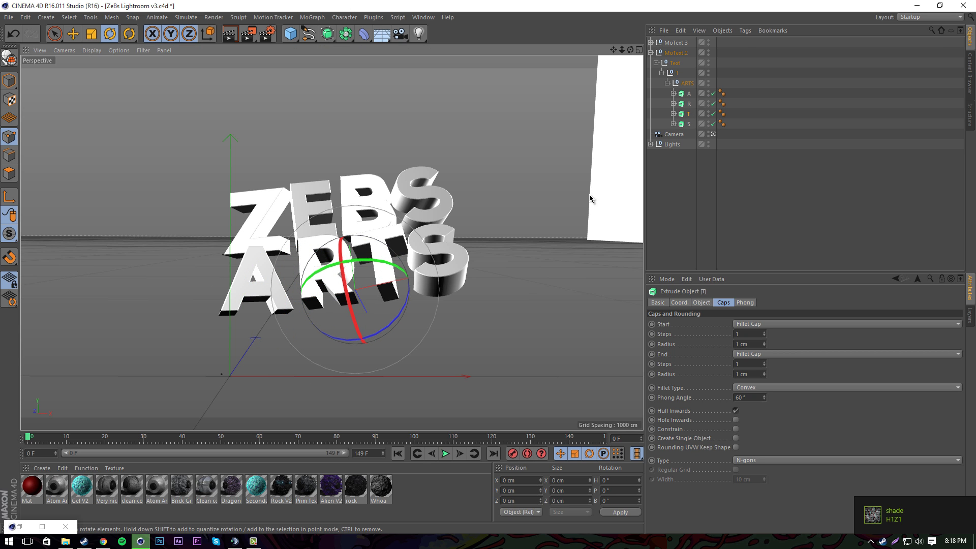
left_click(420, 243)
left_click_drag(420, 243, 399, 247)
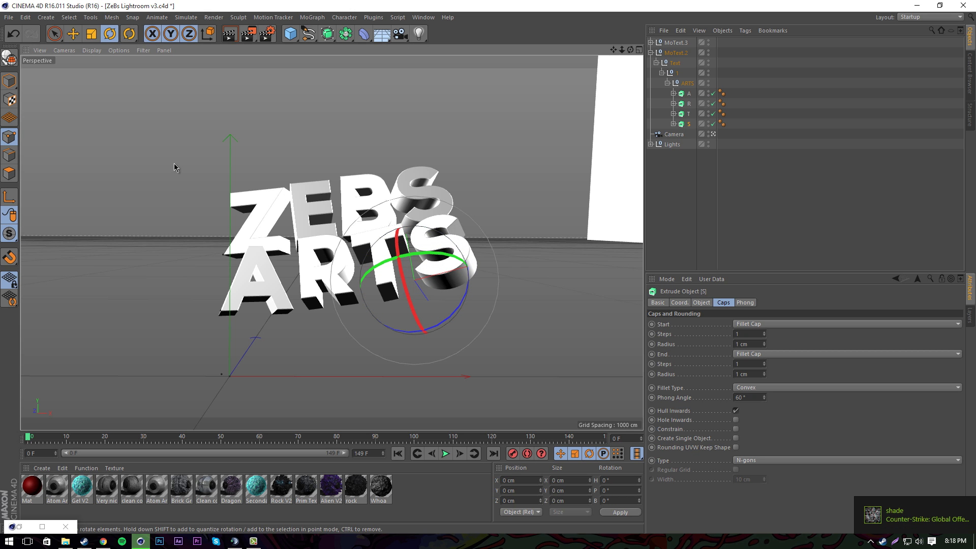
left_click(55, 34)
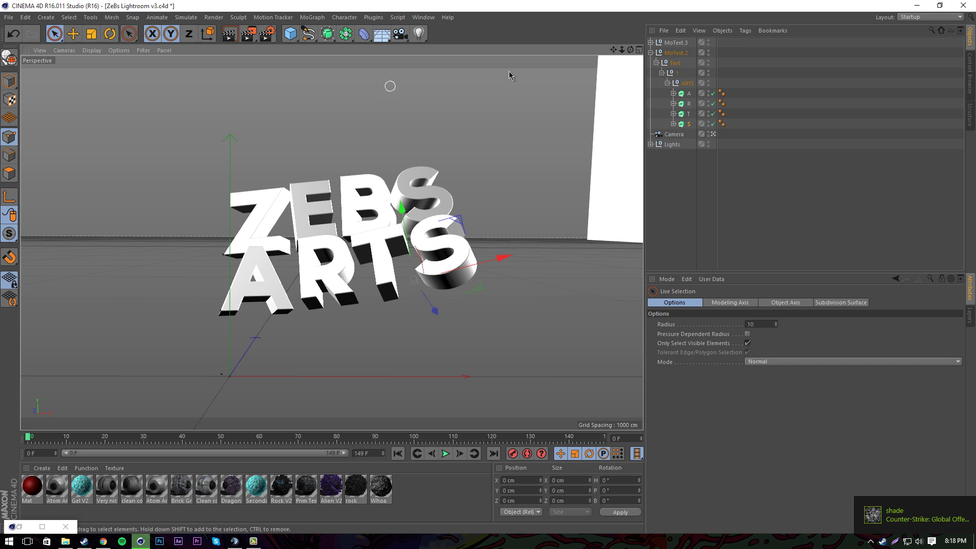
Tilt ZEBS and ARTS together so more of their undersides shows, and preview-render the view.
left_click(662, 72)
left_click(656, 63)
left_click(651, 52)
left_click(676, 43, "ctrl")
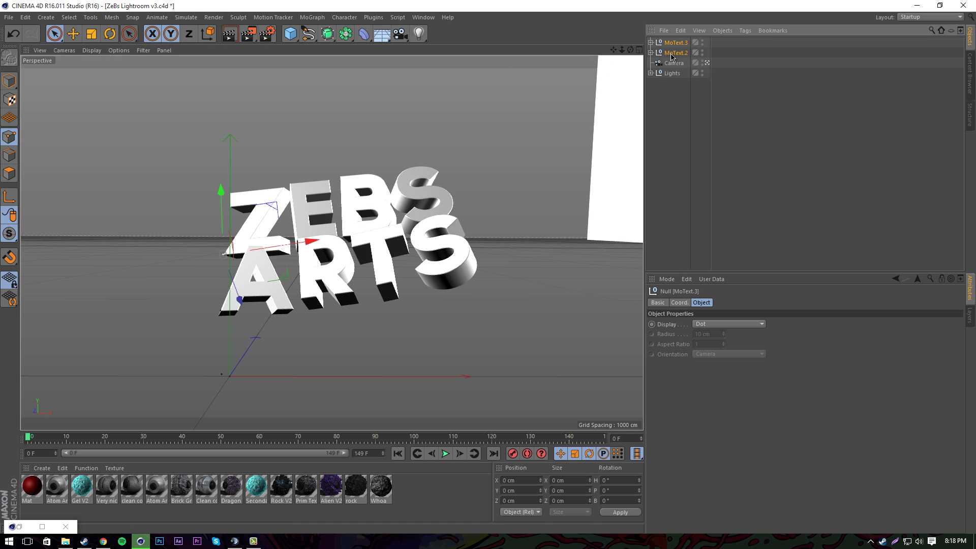
left_click(110, 34)
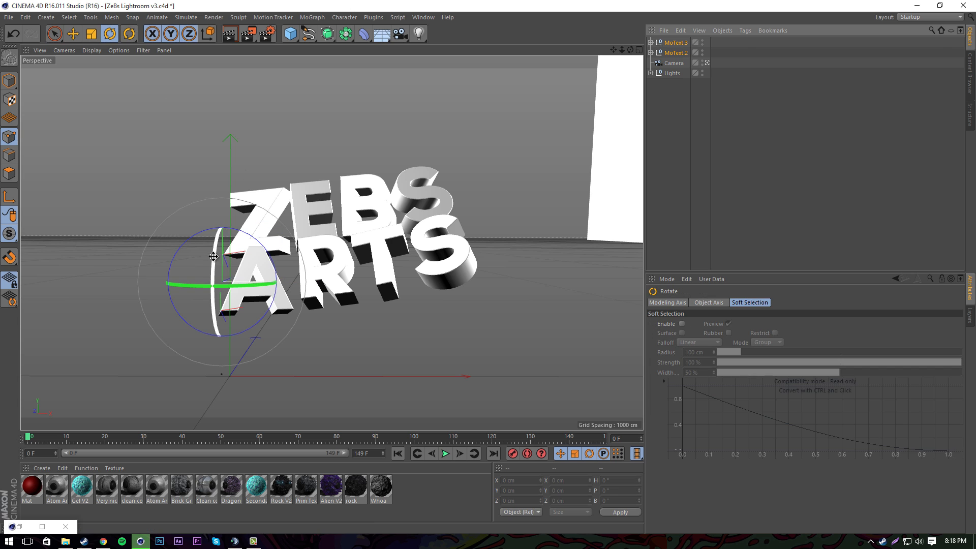
left_click_drag(219, 300, 215, 242)
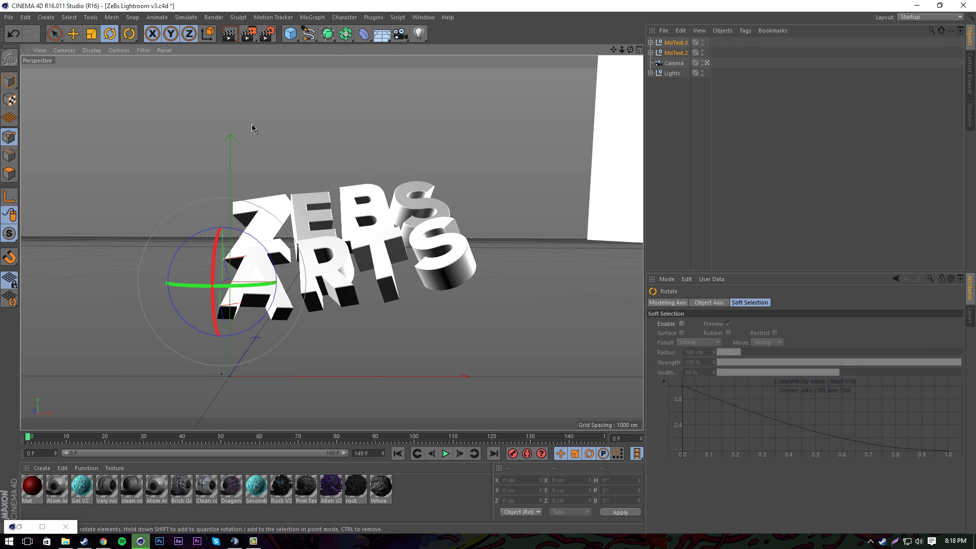
left_click(230, 35)
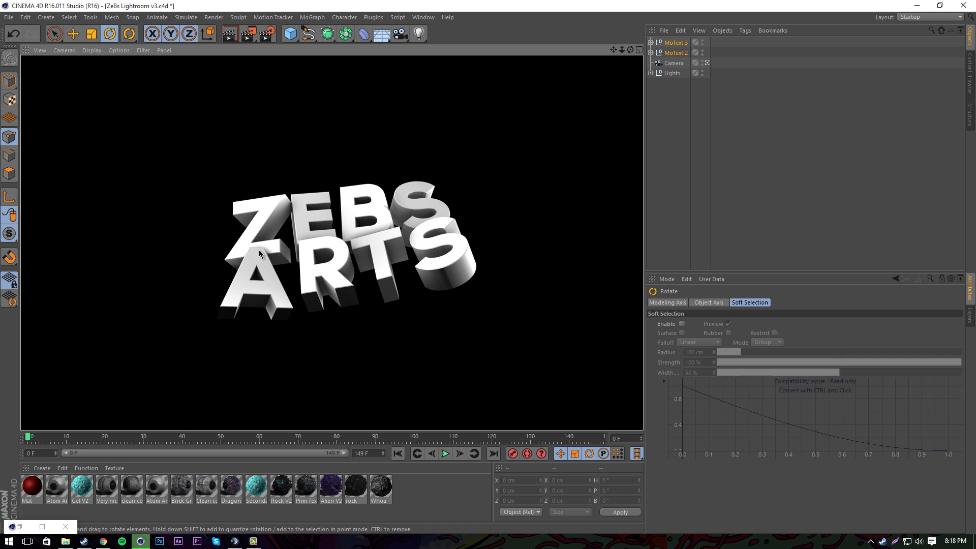
left_click(156, 229)
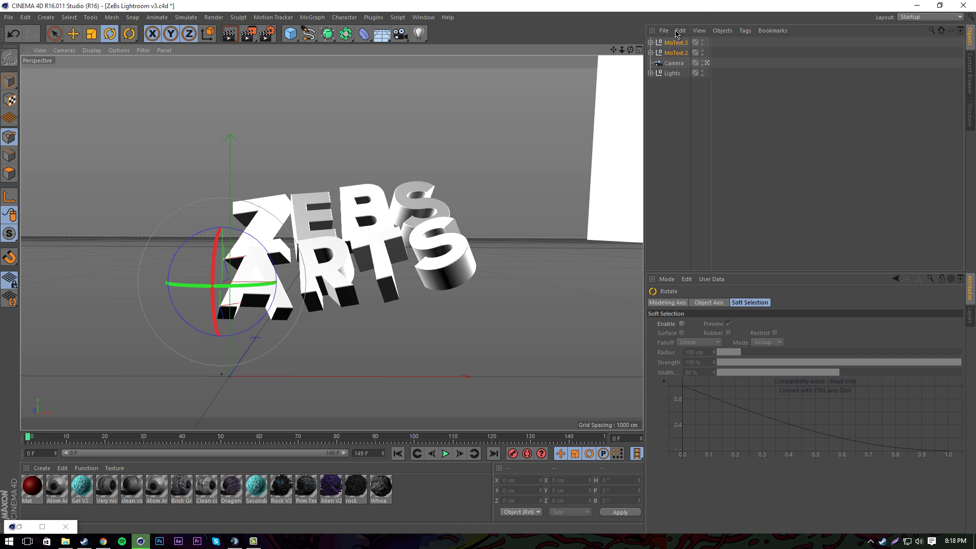
Nudge the A of ARTS slightly along its vertical and depth axes.
left_click(673, 53)
left_click(651, 52)
left_click(656, 63)
left_click(662, 72)
left_click(667, 83)
left_click(689, 93)
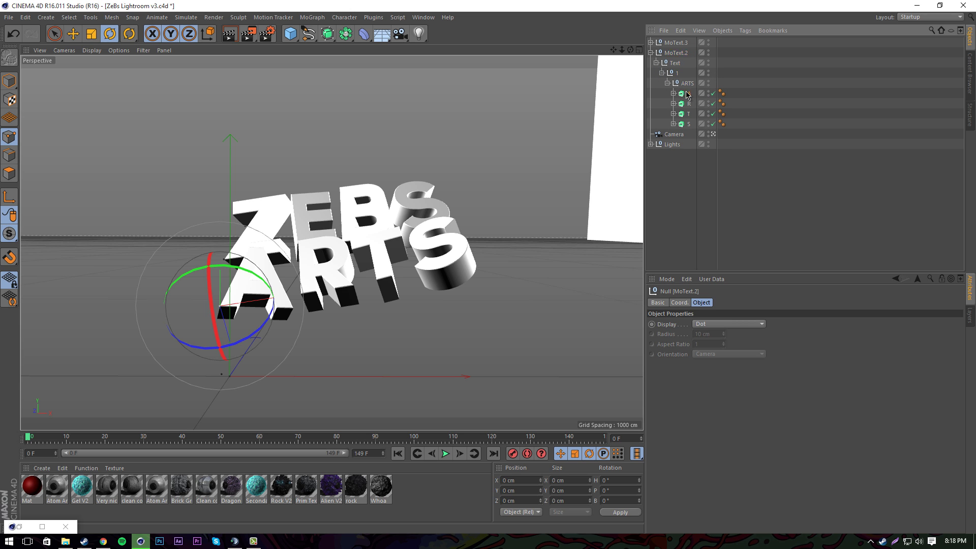
left_click(54, 34)
mouse_move(219, 226)
left_mouse_down()
mouse_move(223, 237)
mouse_move(223, 228)
left_mouse_up()
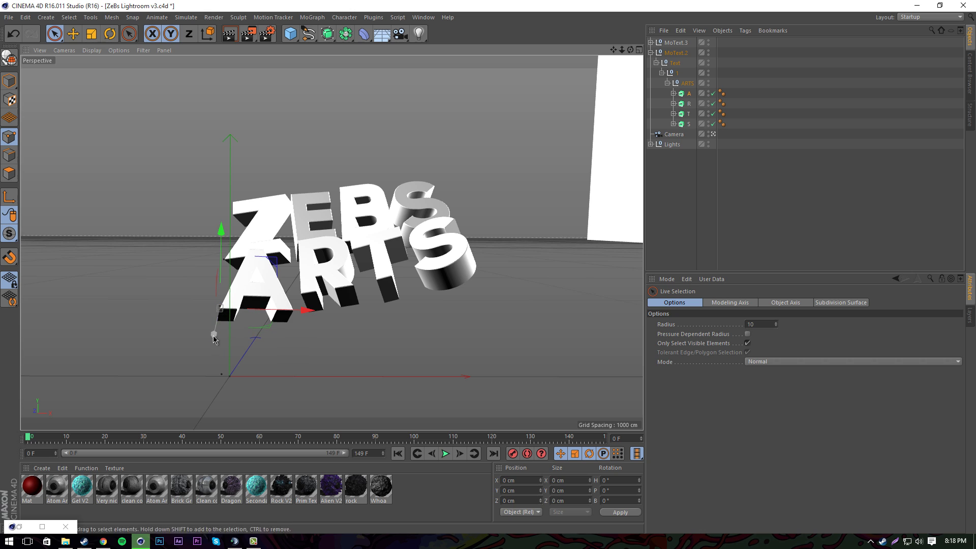
left_click_drag(214, 335, 216, 331)
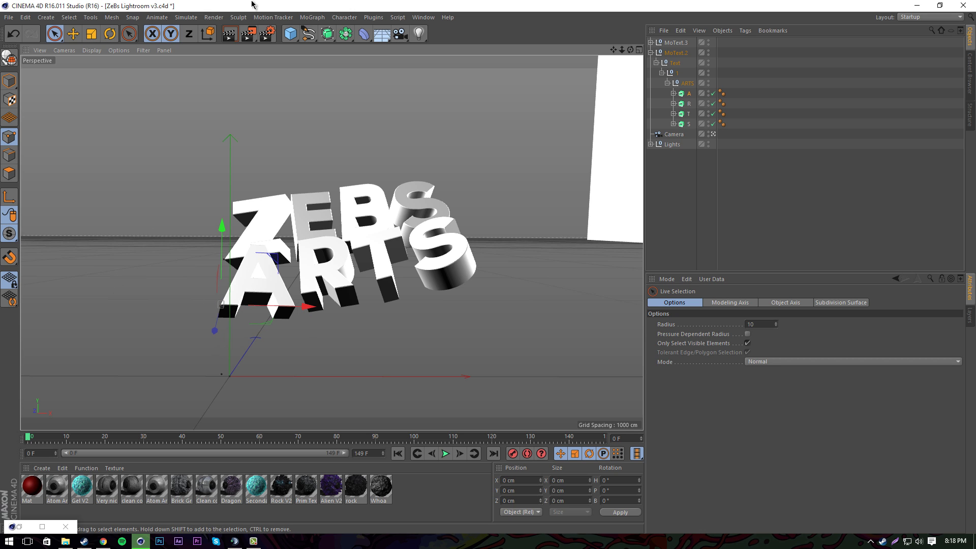
Preview-render only the region around the A of ARTS in the viewport.
left_click(248, 34)
left_click(353, 26)
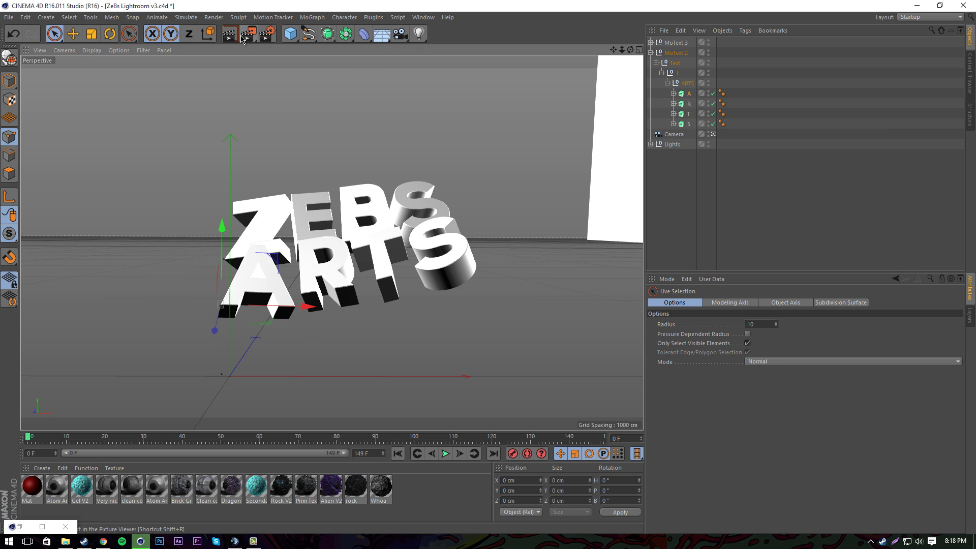
left_click_drag(249, 33, 285, 50)
left_click_drag(207, 235, 315, 333)
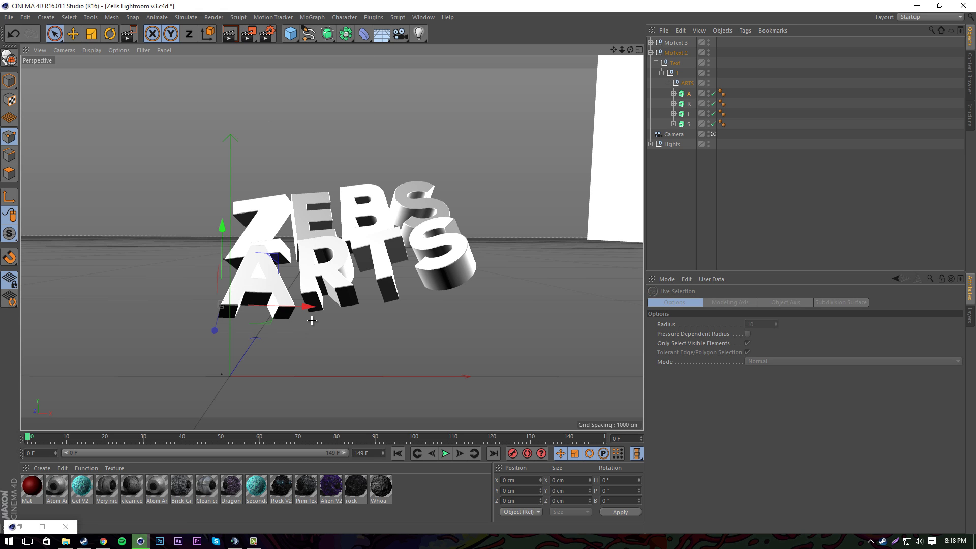
left_click(161, 257)
Switch to Model mode and apply the Very nice concrete material to every letter of ZEBS and ARTS.
left_click(9, 80)
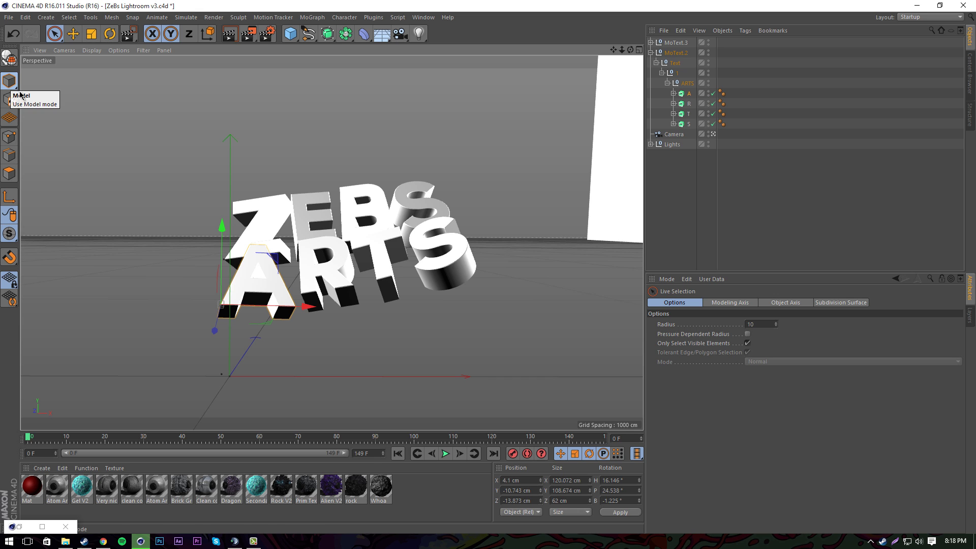
left_click(157, 515)
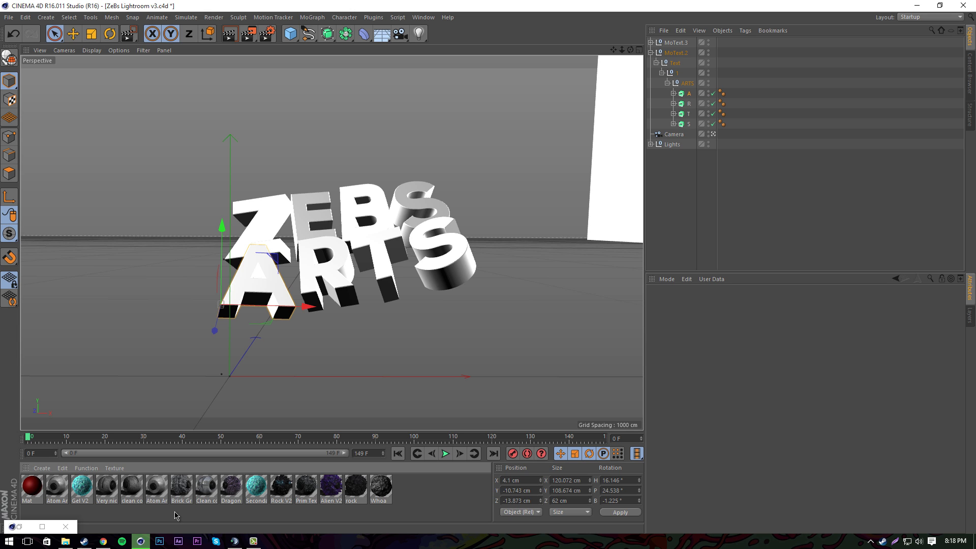
left_click_drag(107, 487, 332, 230)
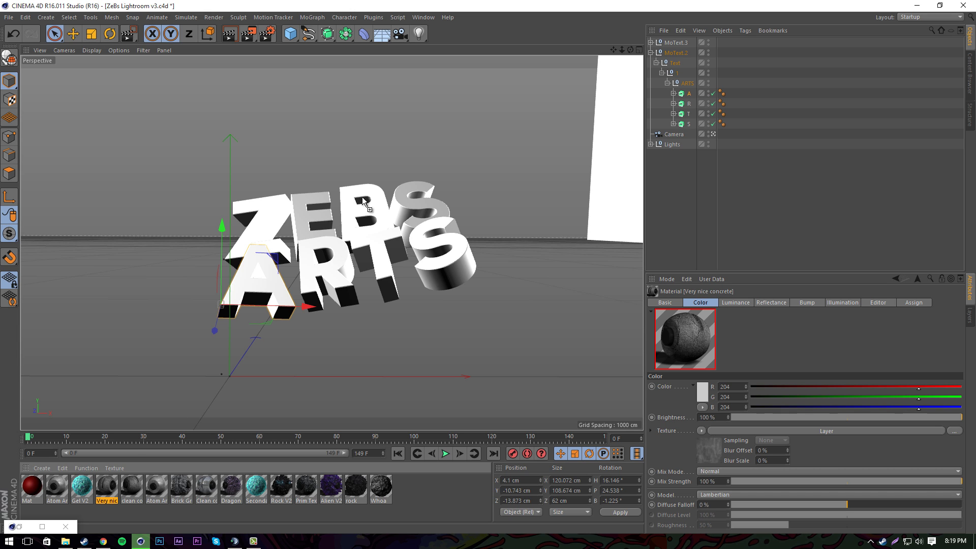
left_click_drag(363, 199, 363, 200)
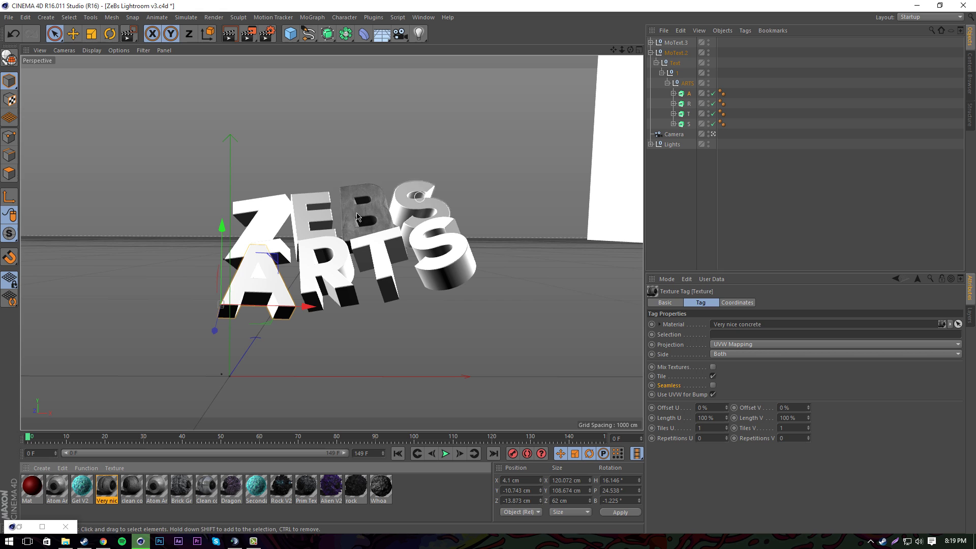
left_click_drag(309, 211, 261, 223)
left_click_drag(108, 486, 407, 206)
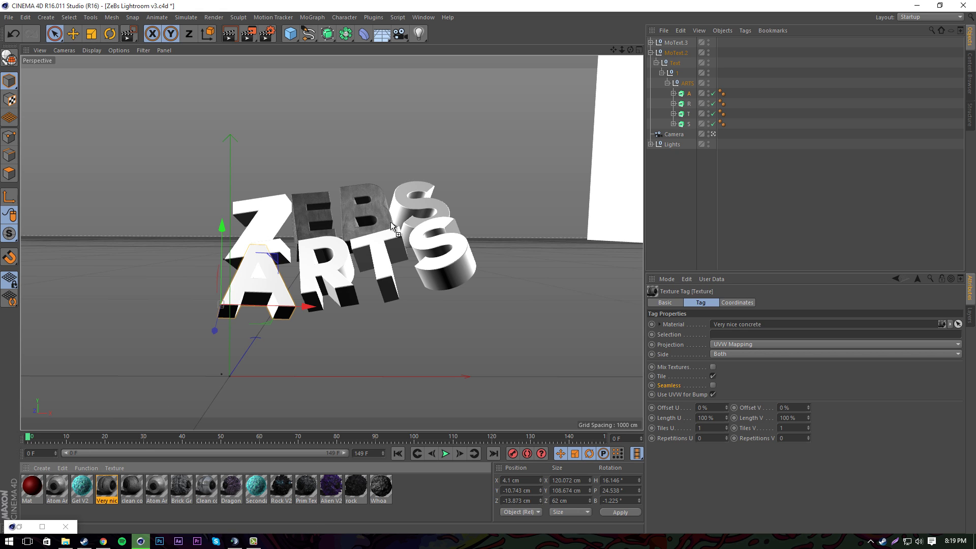
left_click_drag(441, 254, 440, 254)
left_click_drag(99, 491, 385, 266)
left_click_drag(298, 294, 326, 275)
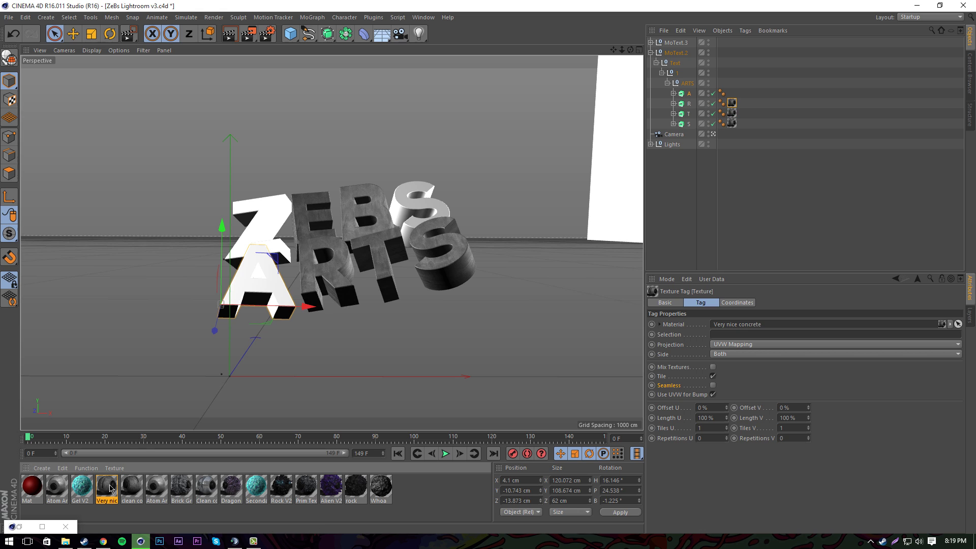
left_click_drag(105, 487, 249, 284)
left_click_drag(271, 189, 263, 220)
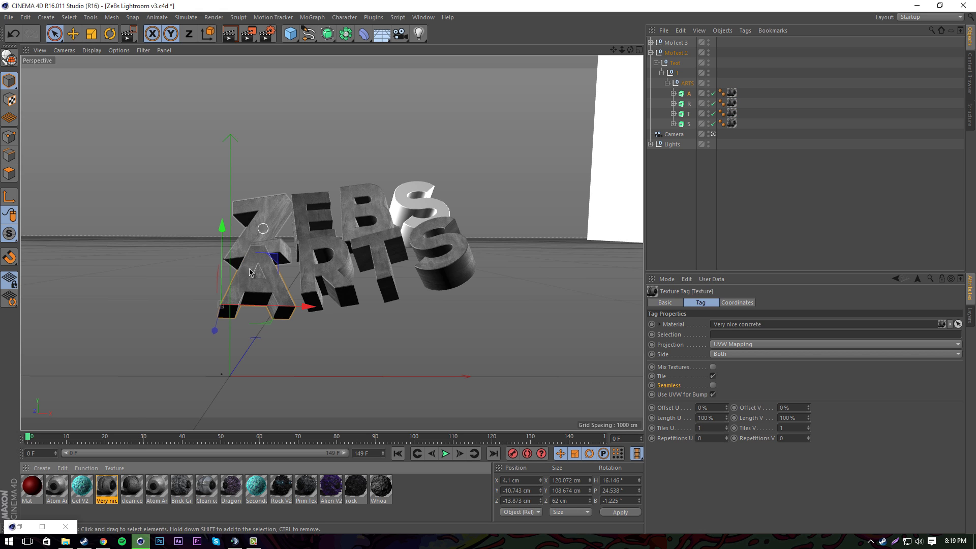
left_click_drag(110, 484, 417, 206)
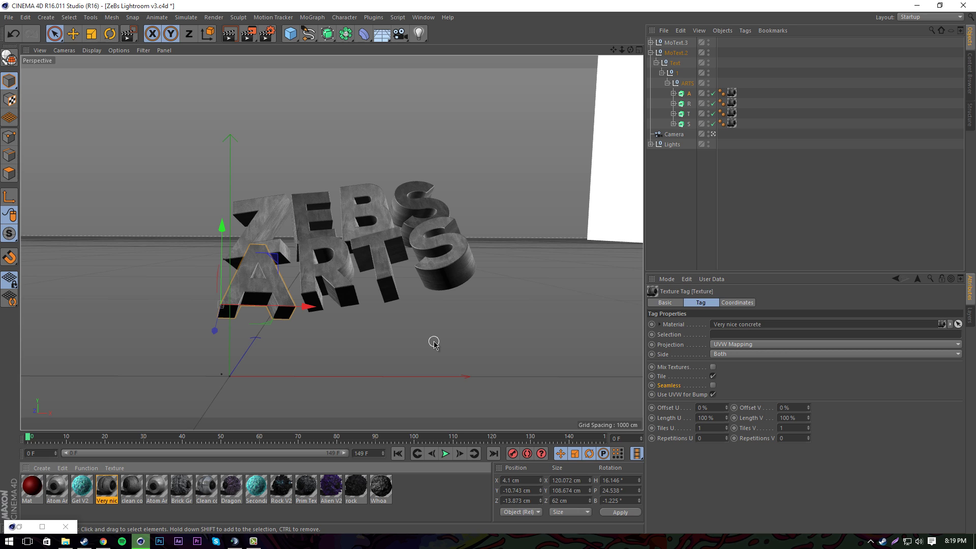
Set the concrete texture tags on all four ARTS letters to Cubic projection and enable Seamless.
left_click_drag(438, 337, 313, 291)
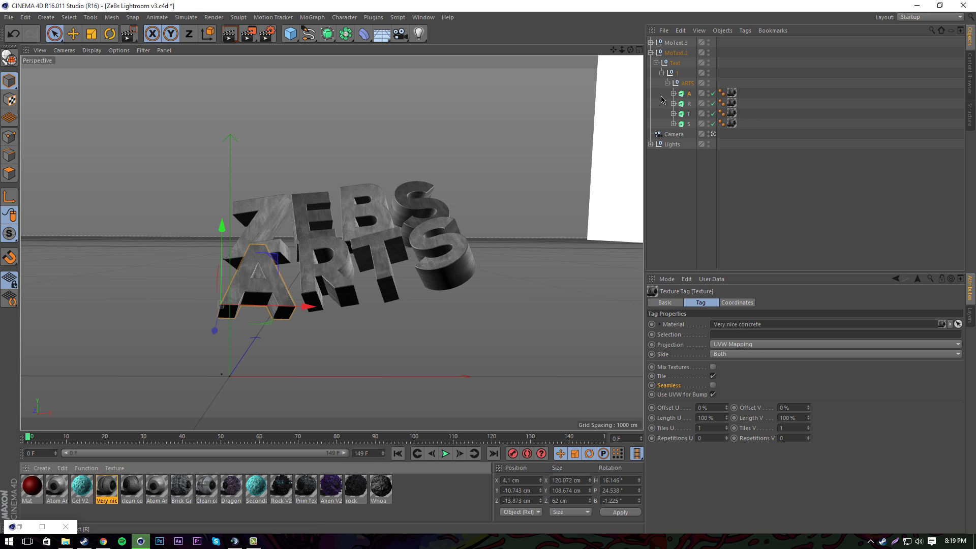
left_click(651, 53)
left_click(651, 53)
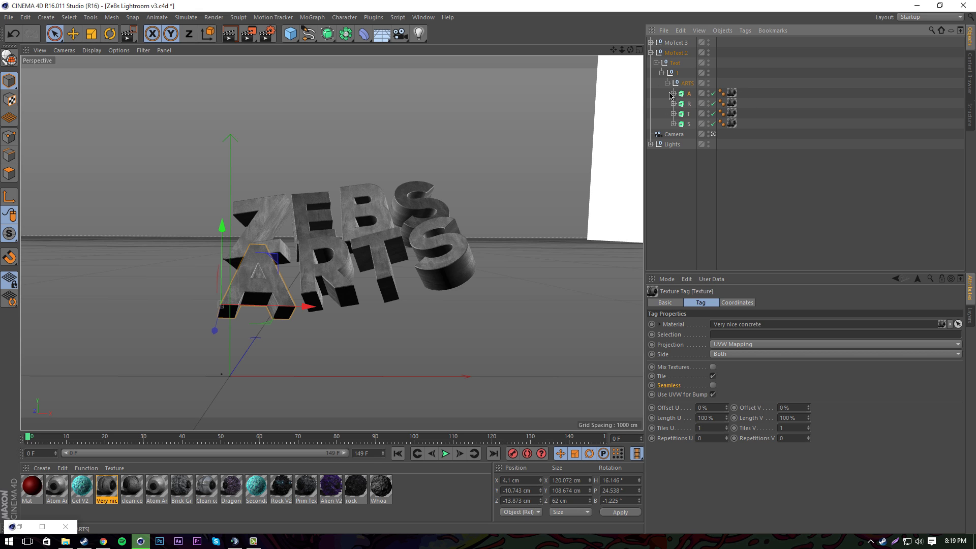
left_click(730, 87)
left_click(731, 94)
left_click(732, 123, "shift")
left_click(724, 345)
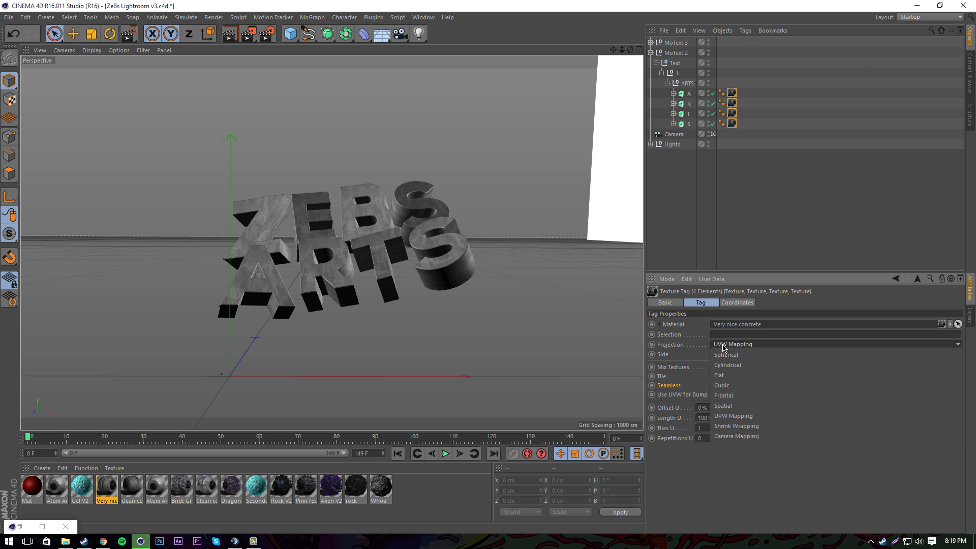
left_click(722, 371)
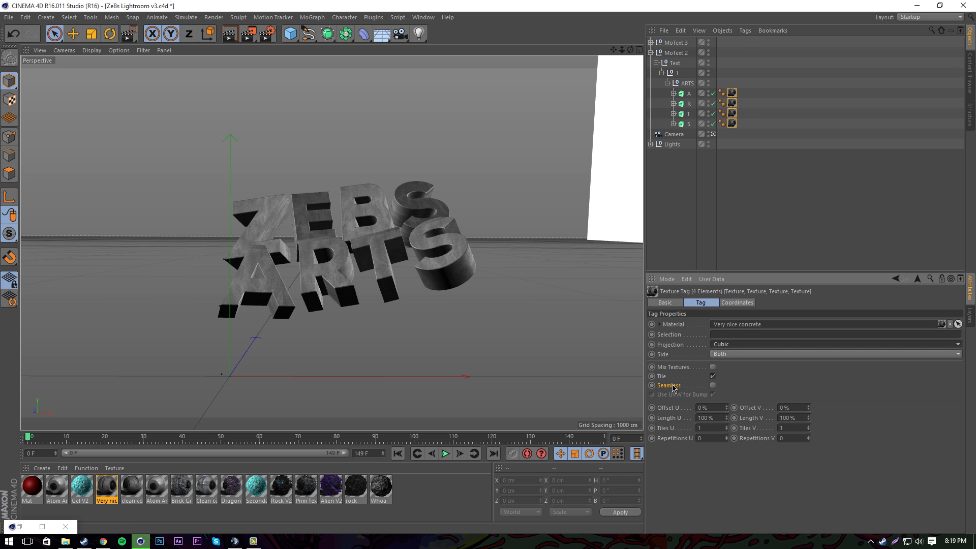
left_click(713, 385)
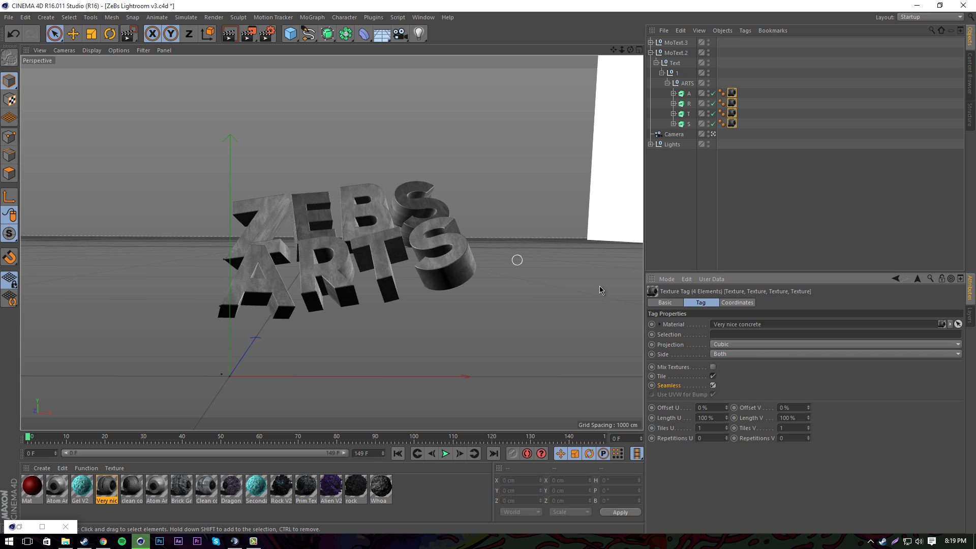
left_click(722, 345)
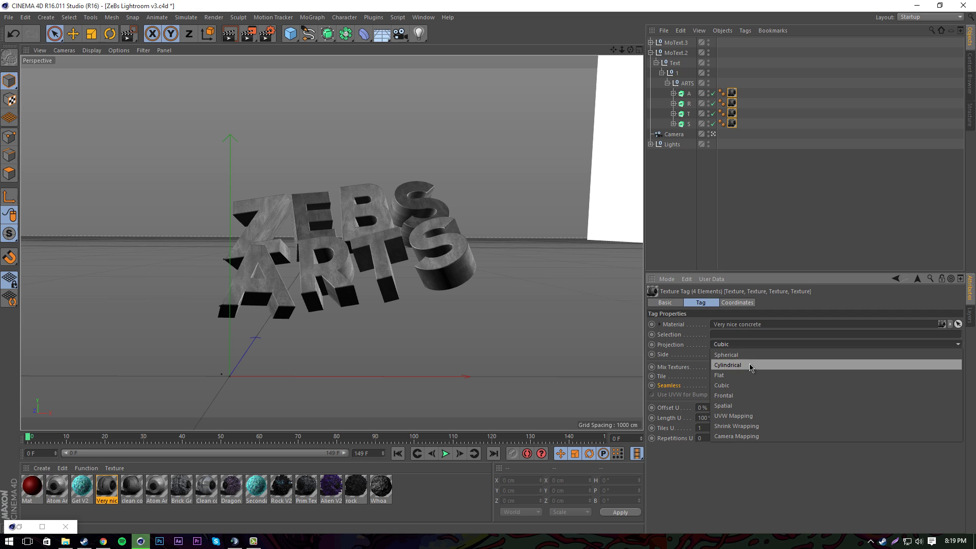
left_click(735, 346)
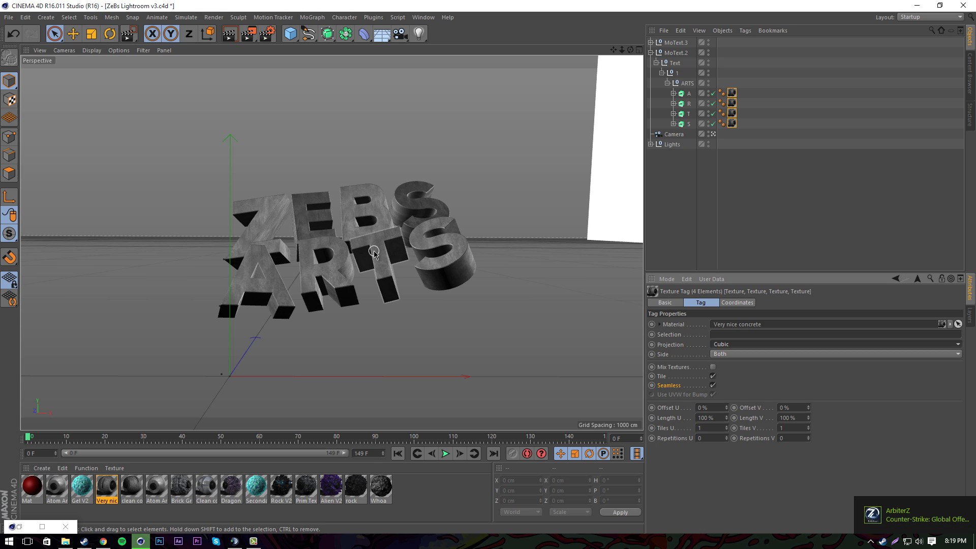
Set the concrete texture tags on all four ZEBS letters to Cubic projection with Seamless enabled.
left_click(651, 53)
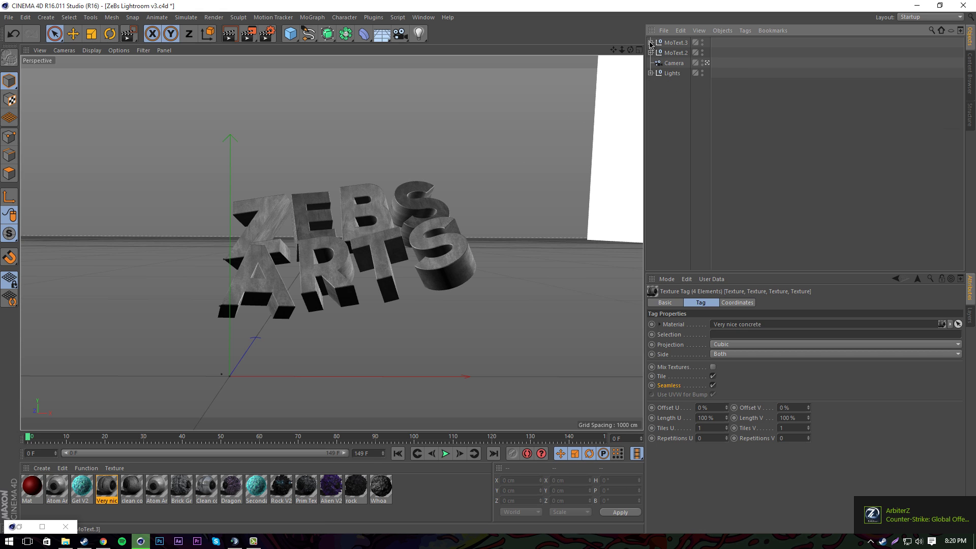
left_click(651, 42)
left_click(656, 53)
left_click(662, 63)
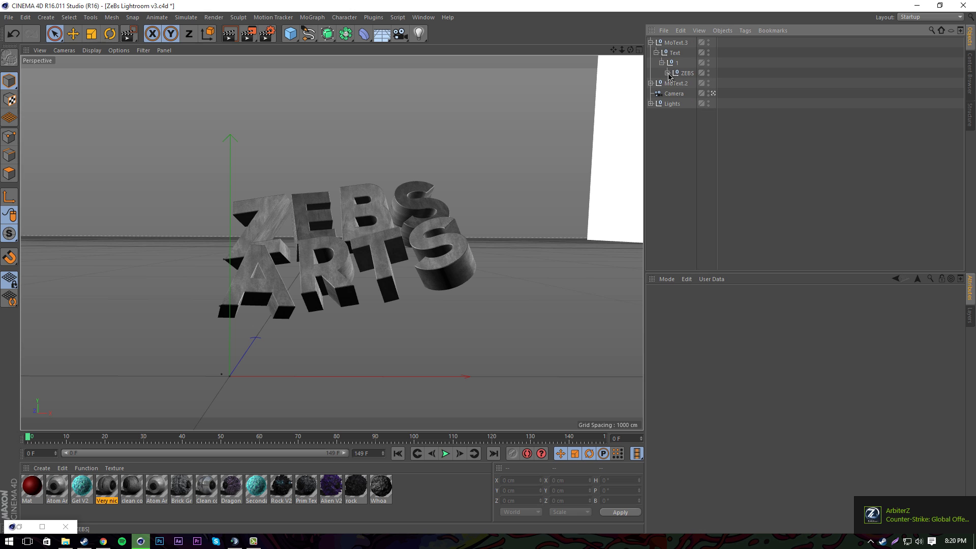
left_click(668, 72)
left_click(732, 344)
left_click(722, 385)
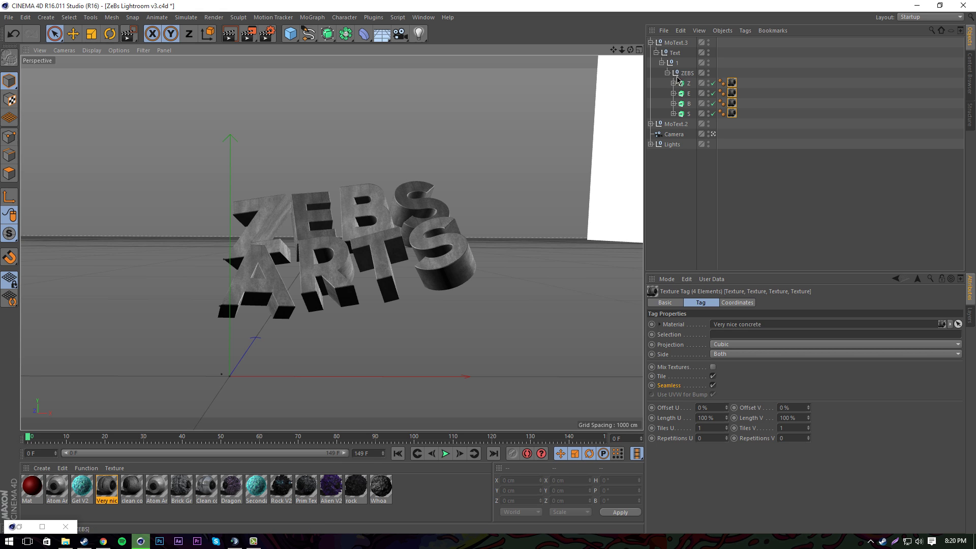
left_click(651, 42)
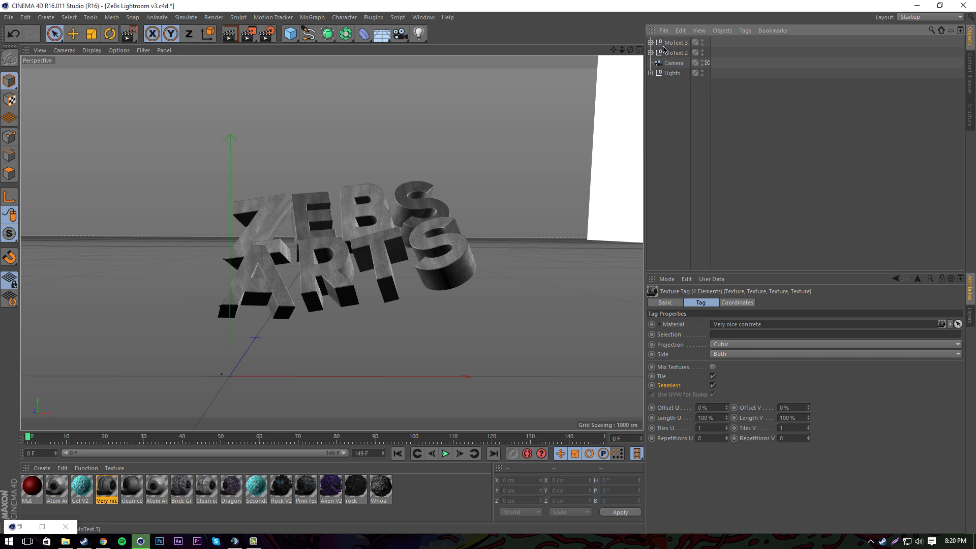
Duplicate both text groups, MoText.3 and MoText.2, together.
left_click(666, 45)
left_click(669, 53, "shift")
key("ctrl+c")
key("ctrl+v")
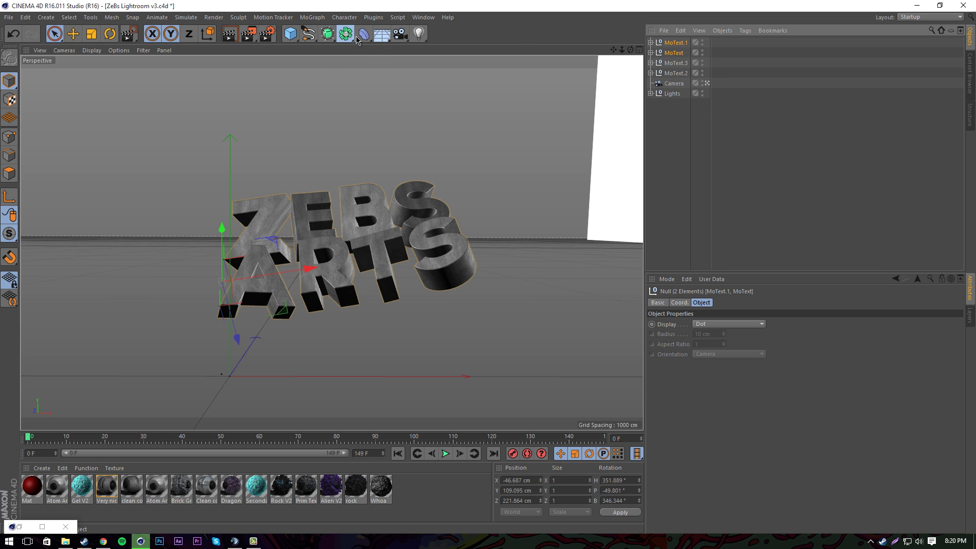
Add two Atom Arrays and nest one duplicated text group inside each, keeping both arrays collapsed.
left_click_drag(346, 34, 448, 47)
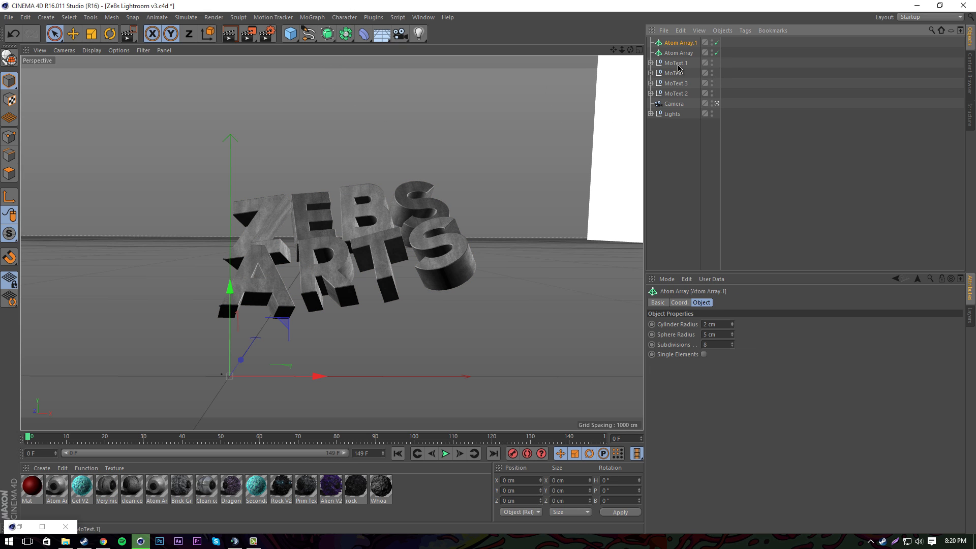
left_click_drag(677, 45, 676, 64)
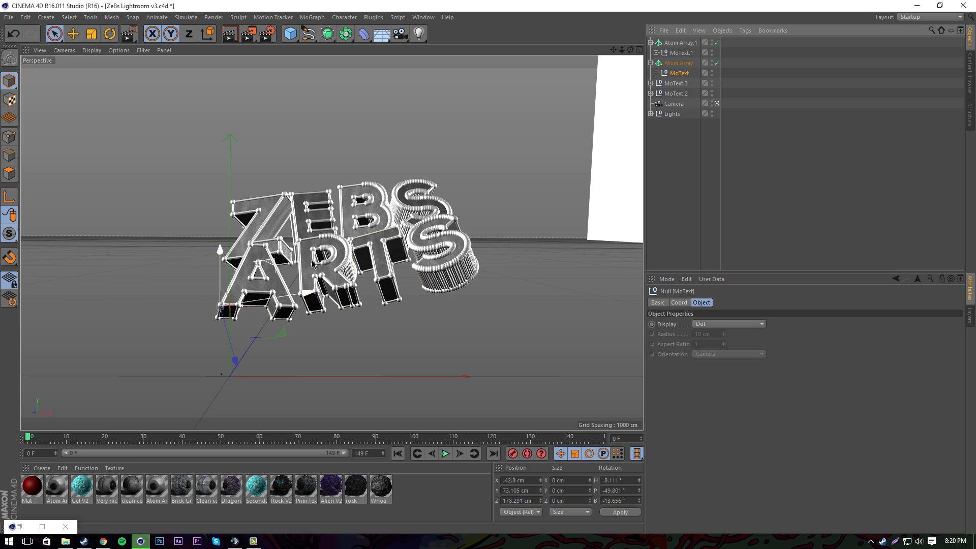
left_click(651, 43)
left_click(650, 53)
Set the cylinder radius of both text Atom Arrays to 1 cm and reduce their sphere radius to match.
left_click(678, 43)
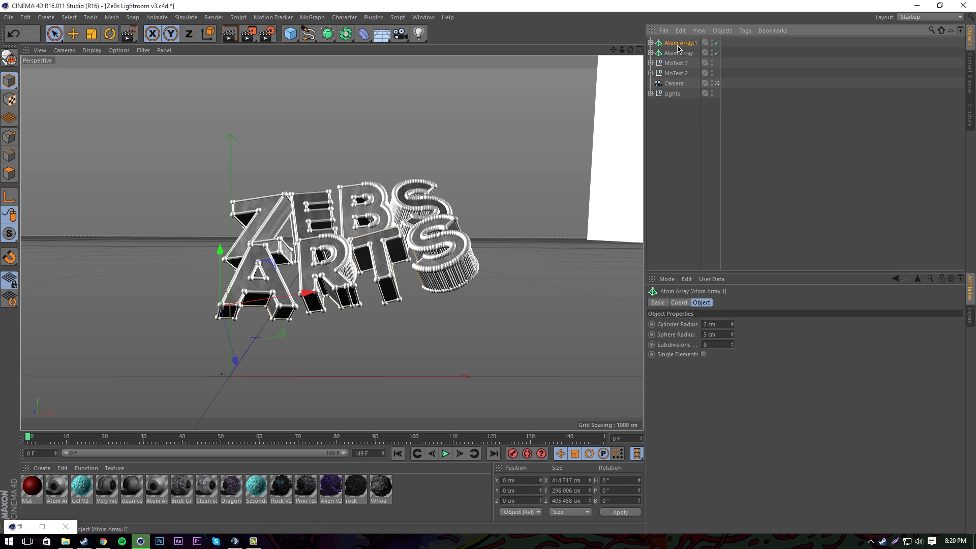
left_click(678, 53, "shift")
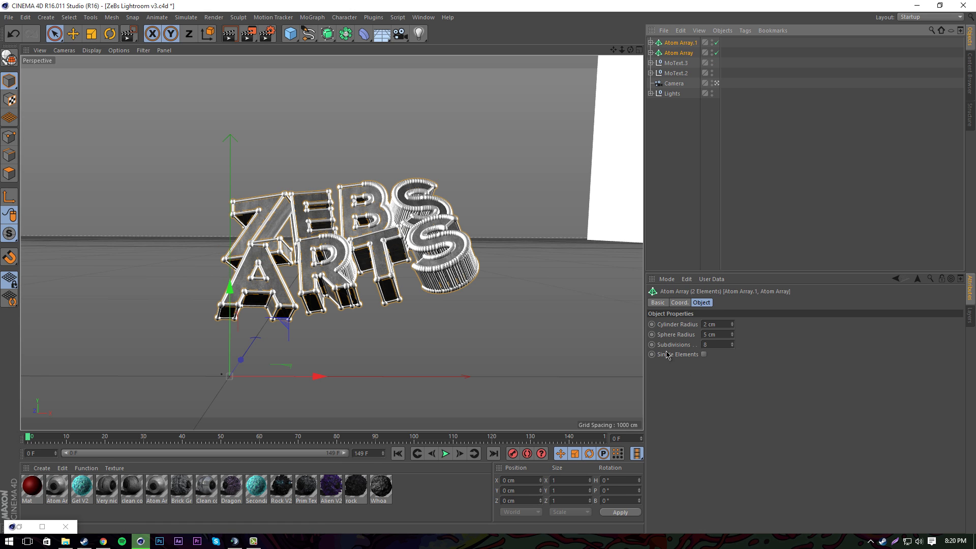
left_click(725, 325)
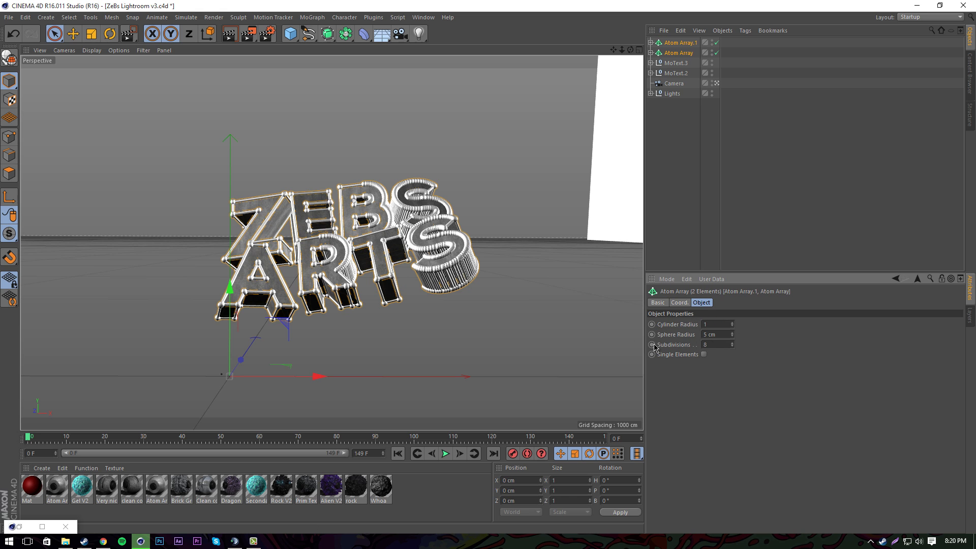
key("Return")
left_click(485, 325)
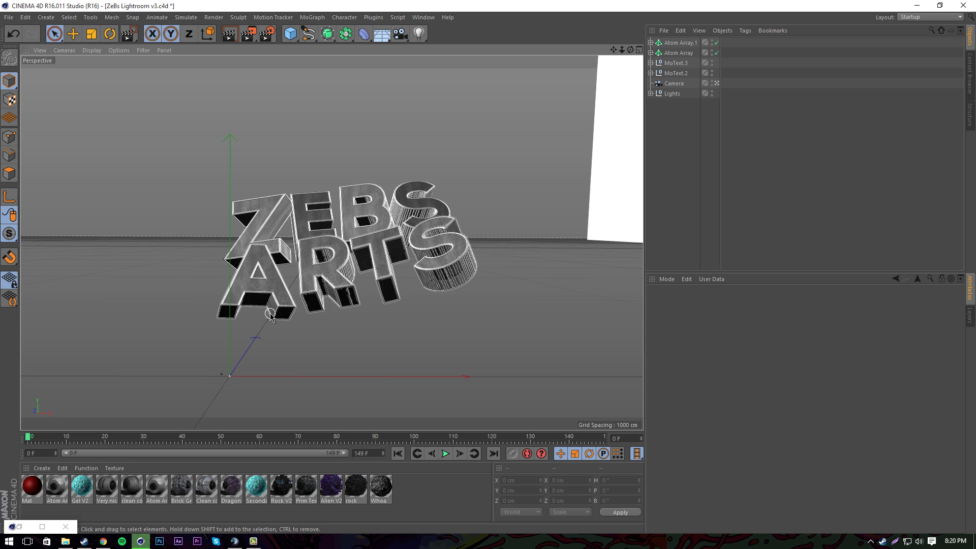
Apply the Atom Array material to both text Atom Arrays and remove its stray tag from MoText.3.
left_click(162, 489)
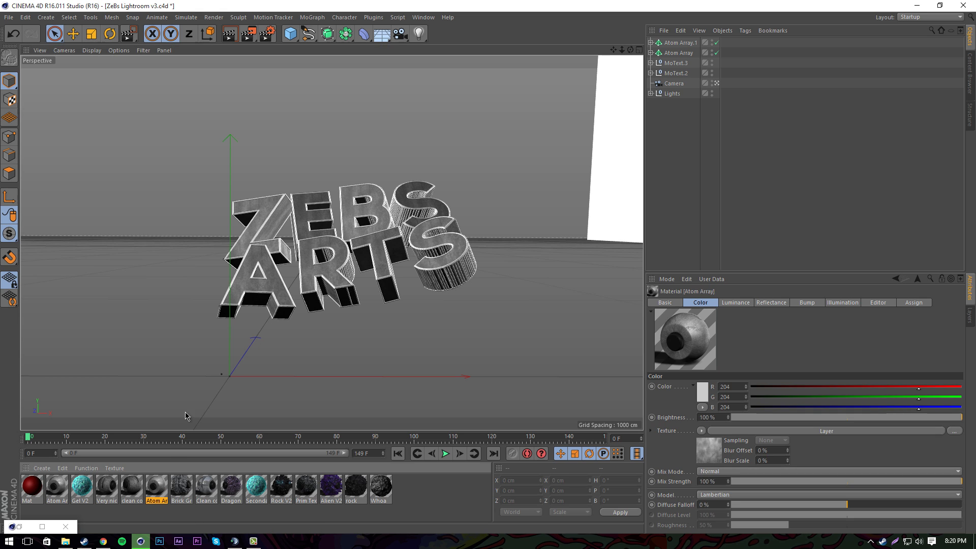
left_click_drag(417, 295, 727, 62)
left_click(725, 43)
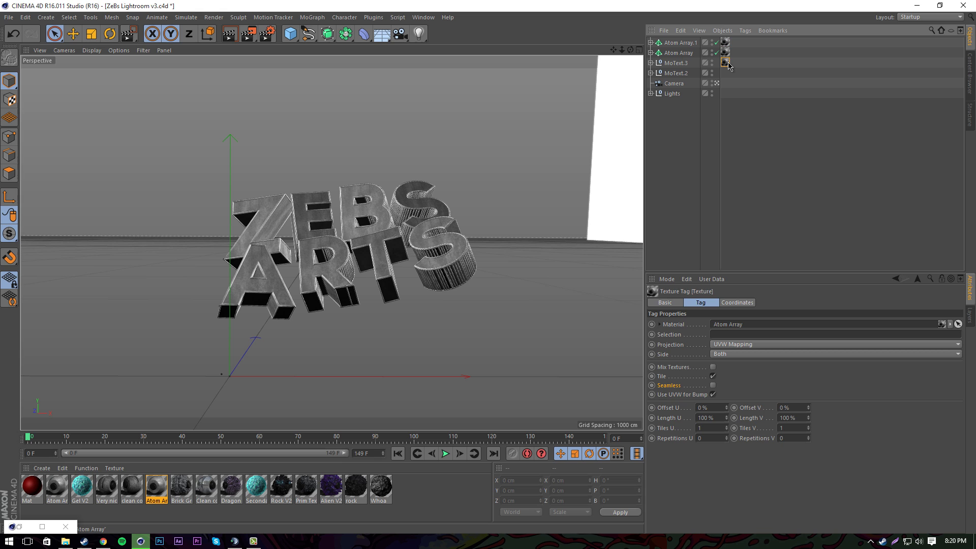
key("Delete")
Set both Atom Array texture tags to Cubic projection with Seamless enabled, and preview-render the view.
left_click(725, 43)
left_click(725, 52, "shift")
left_click(730, 344)
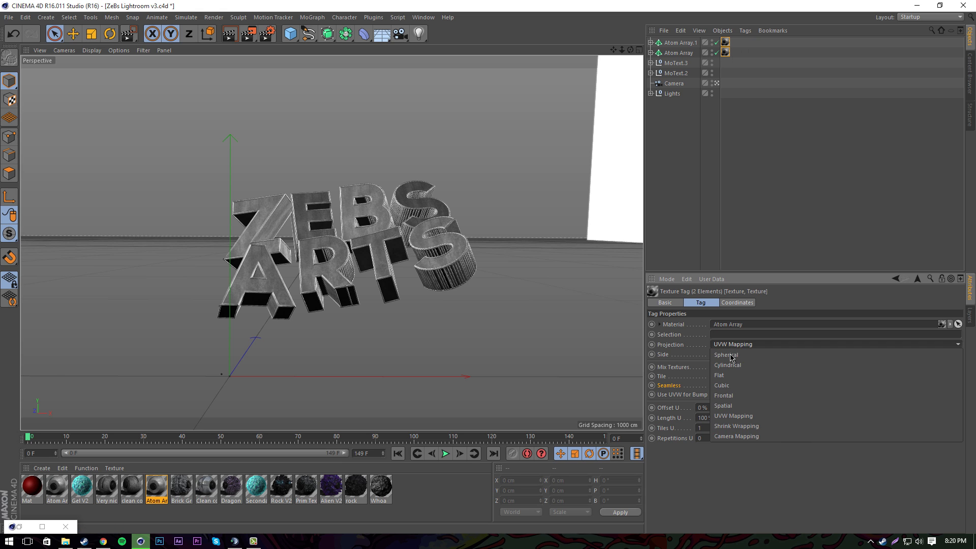
left_click(726, 389)
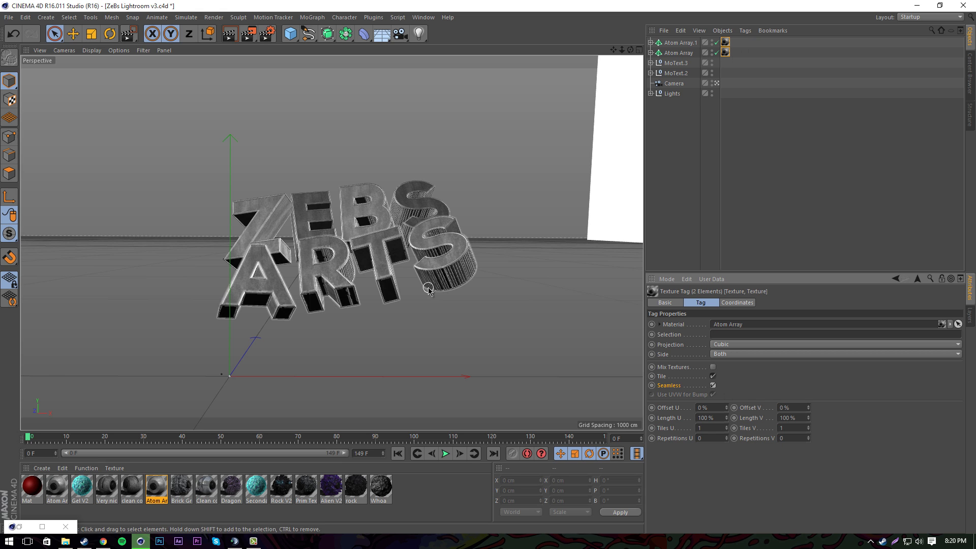
left_click(230, 35)
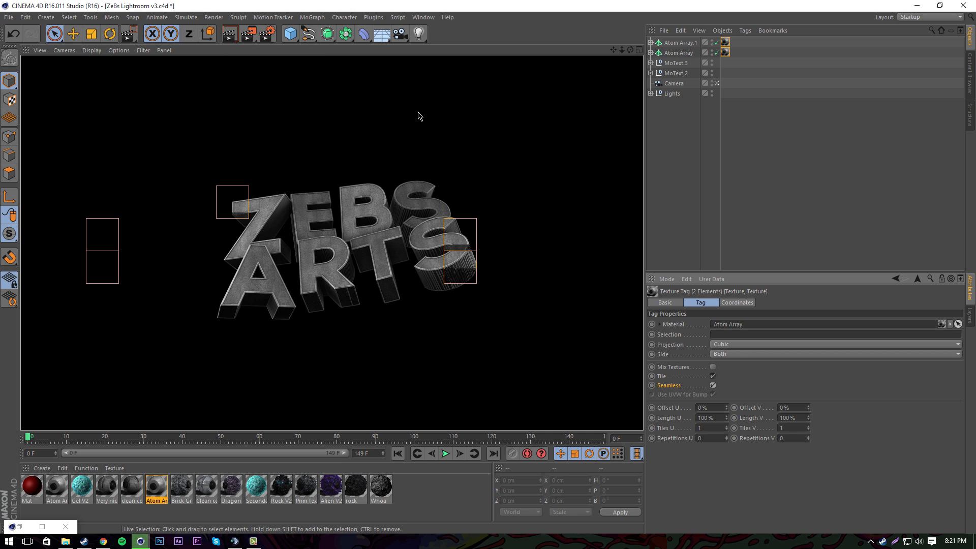
left_click(408, 131)
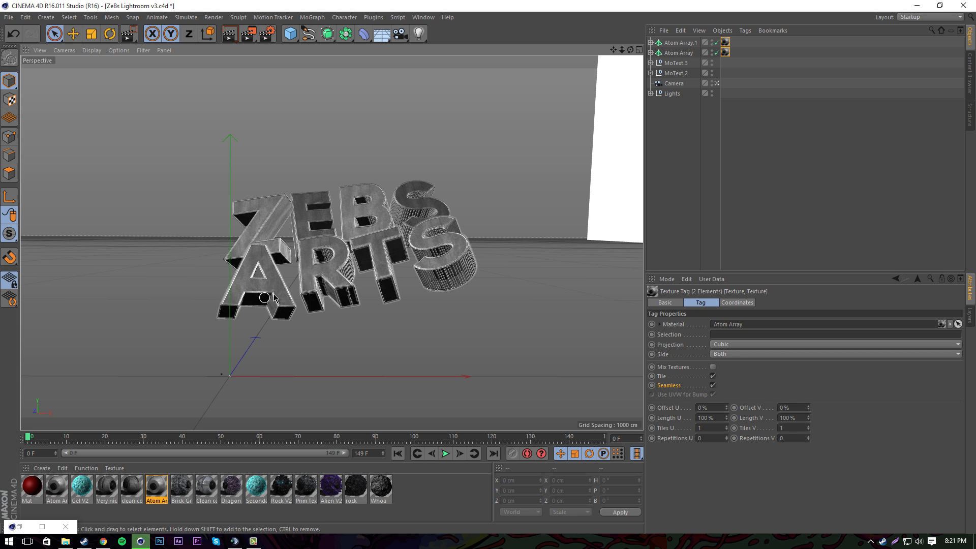
Add a Platonic object and set its type to Bucky.
left_click(293, 35)
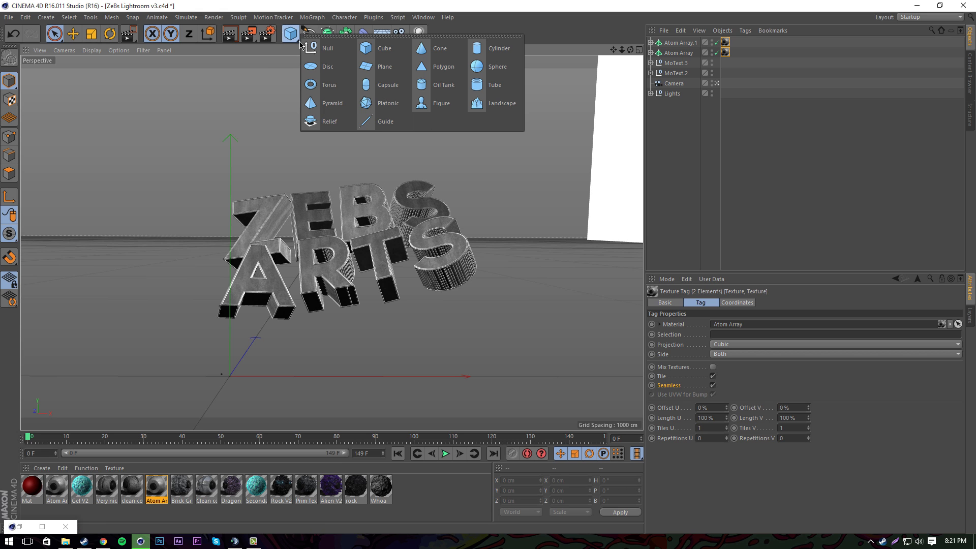
left_click(379, 104)
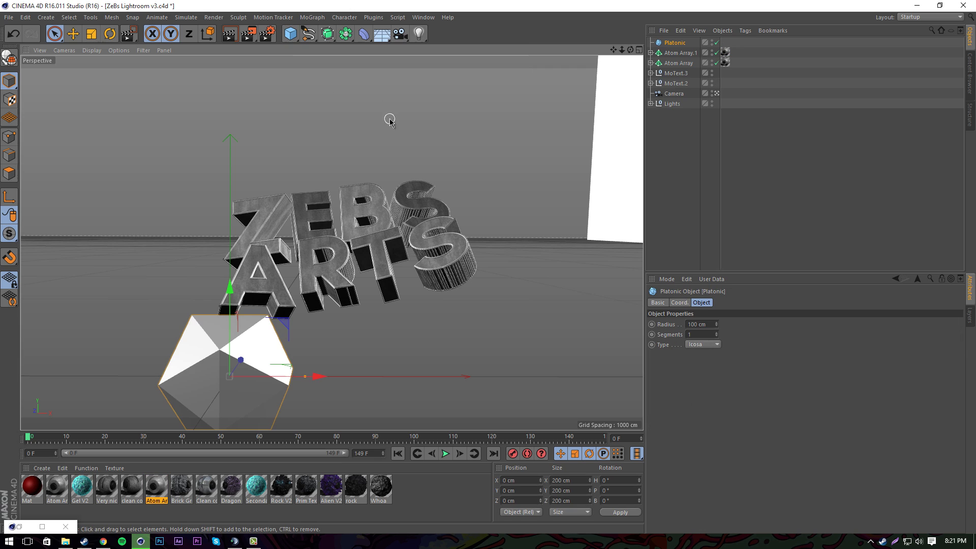
left_click(703, 345)
left_click(704, 406)
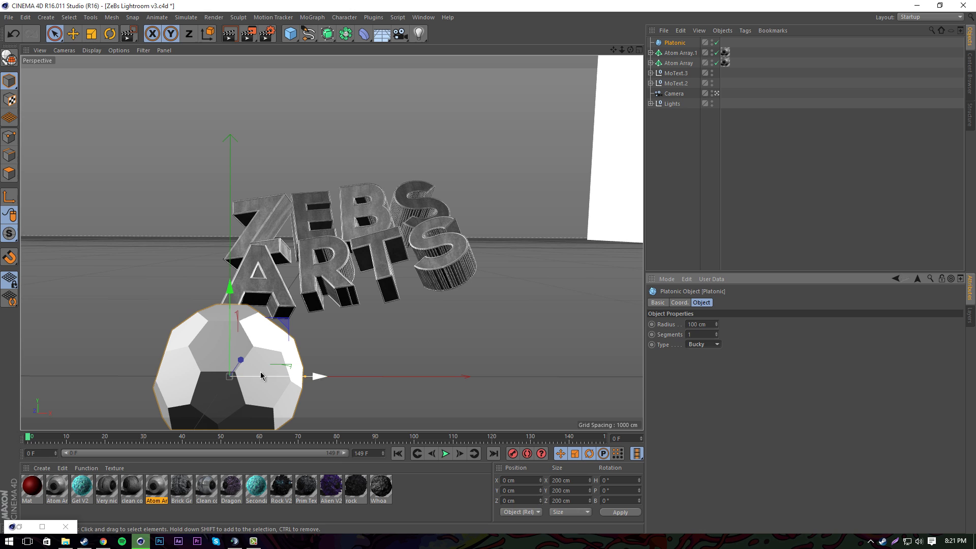
Add another Atom Array, nest the Platonic object inside it, and collapse the array.
left_click_drag(343, 39, 284, 87)
left_click(345, 36)
left_click_drag(345, 36, 444, 55)
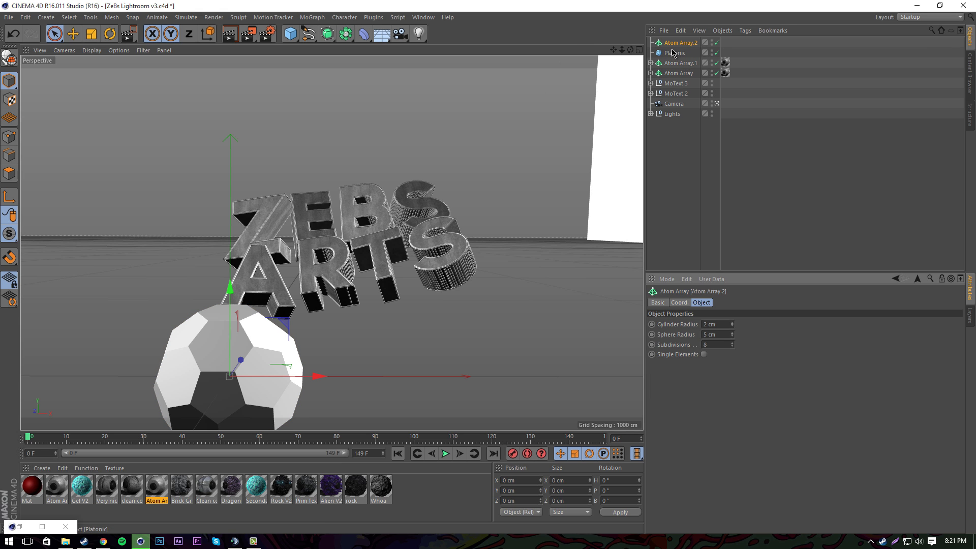
left_click_drag(678, 48, 678, 47)
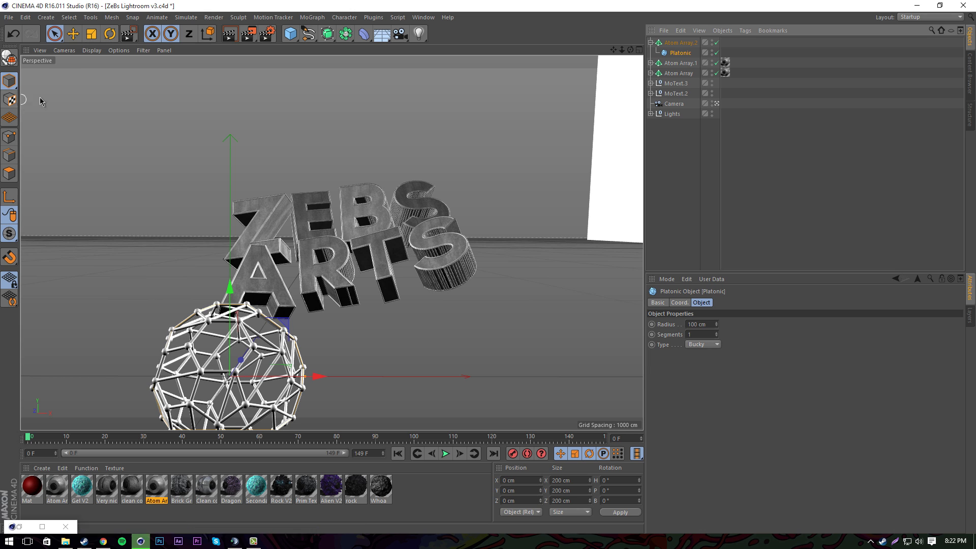
left_click(54, 35)
left_click(650, 43)
left_click(679, 43)
left_click(380, 337)
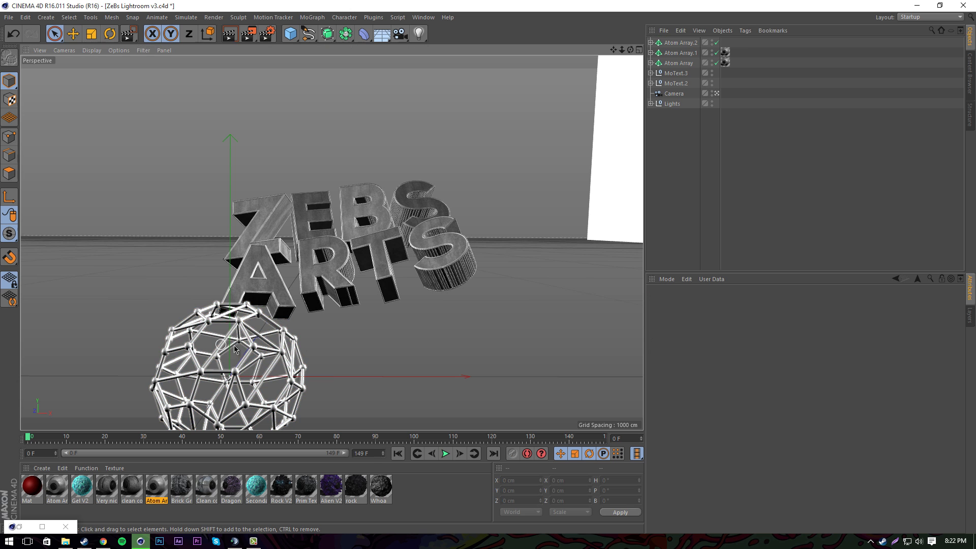
Move the Platonic wireframe behind the Z and A to Y about 143 cm, Z about 360 cm, and scale it to about 150 cm wide.
left_click(678, 43)
left_click_drag(227, 290, 250, 263)
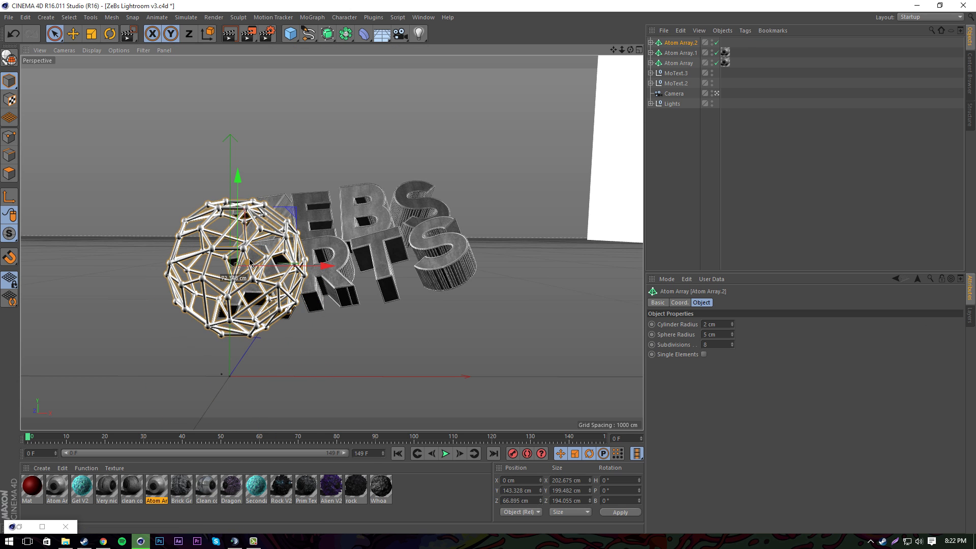
left_click_drag(145, 165, 122, 175)
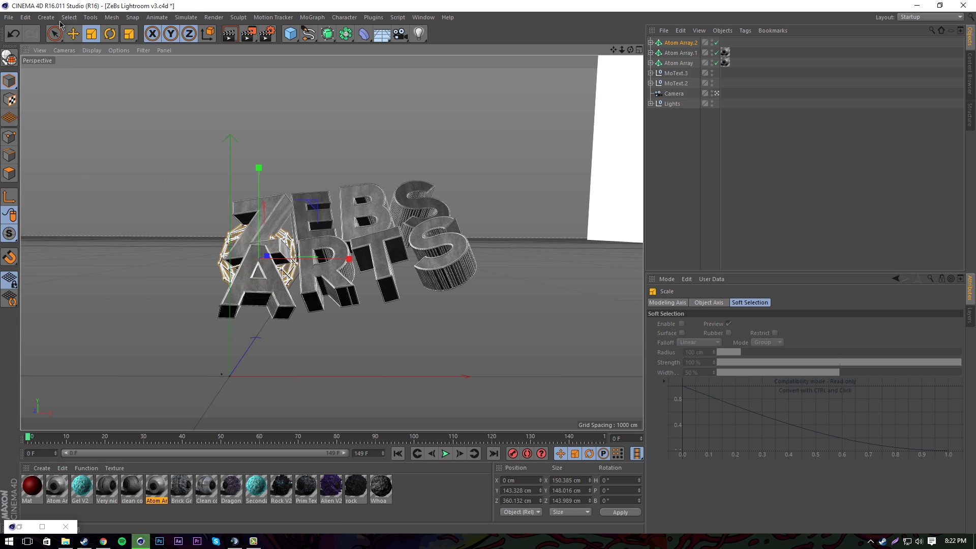
Reposition the Platonic wireframe behind the letters to Y about 171 cm and Z about 336 cm.
left_click(55, 34)
left_click_drag(259, 172, 260, 157)
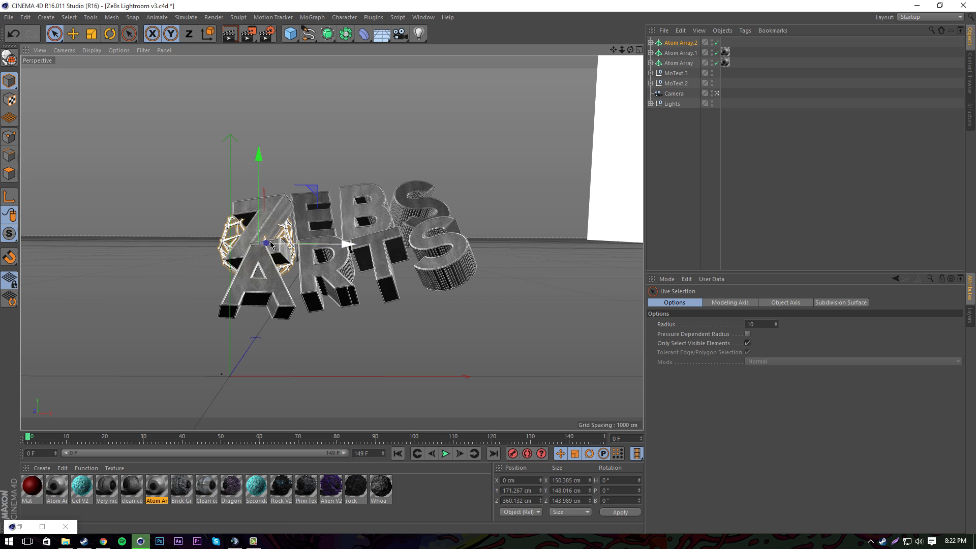
key("F2")
left_click_drag(387, 73, 387, 83)
key("F1")
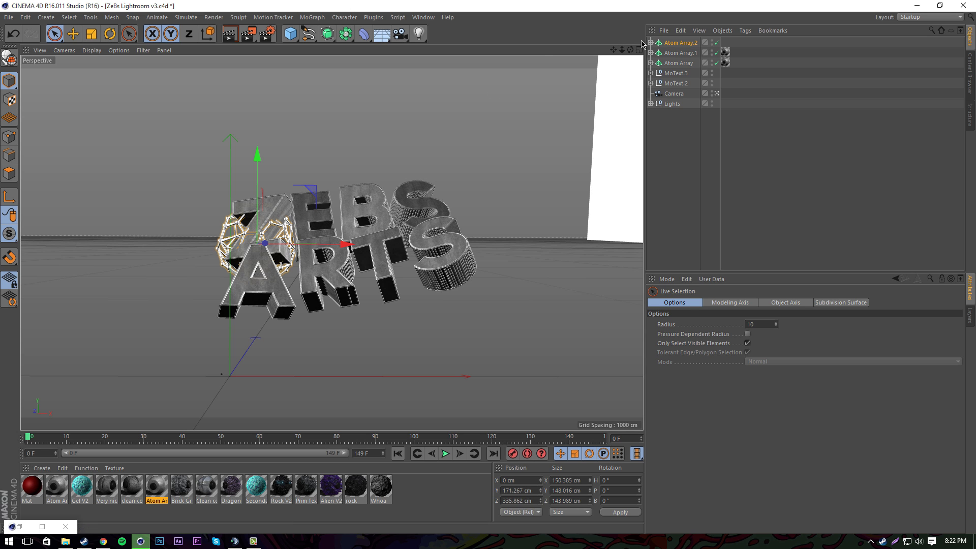
Duplicate the Platonic wireframe's Atom Array.
left_click(675, 44)
key("ctrl+c")
key("ctrl+v")
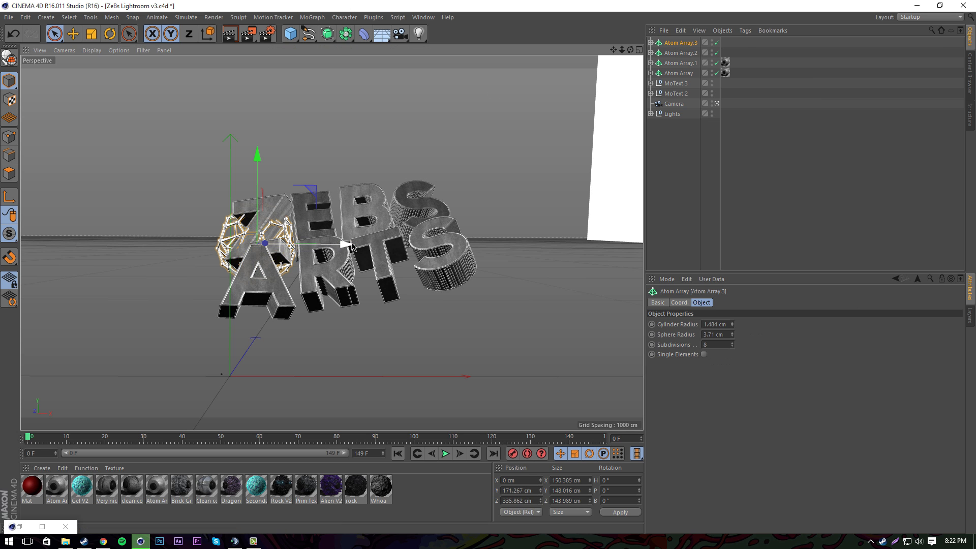
Move the copied wireframe sphere along X behind the B and T, and duplicate it with the new copy slightly lower.
left_click_drag(351, 245, 491, 247)
key("ctrl+c")
key("ctrl+v")
mouse_move(405, 163)
left_mouse_down()
mouse_move(404, 154)
mouse_move(402, 175)
left_mouse_up()
Duplicate the wireframe sphere again and position the new copy low behind the R and T, closer to the letters.
key("ctrl+c")
key("ctrl+v")
left_click_drag(492, 269, 448, 276)
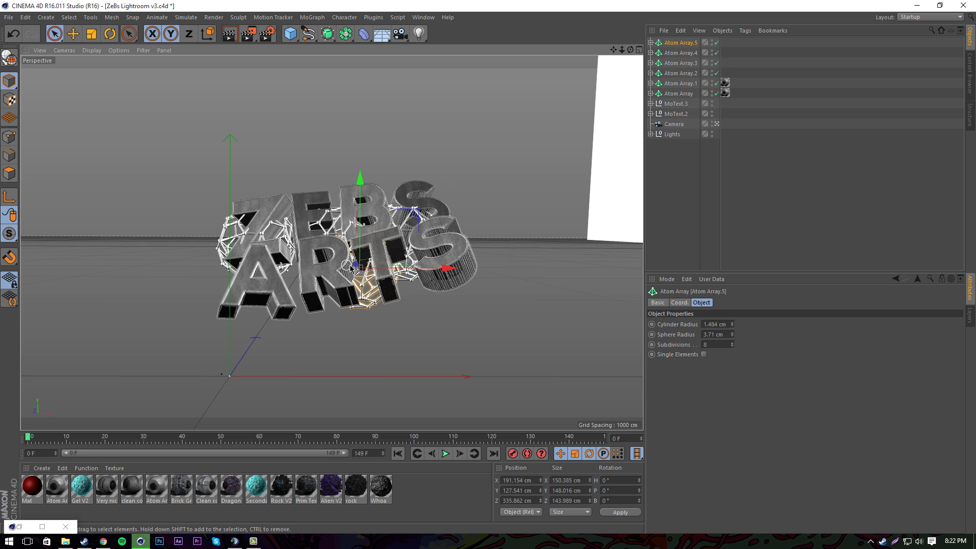
left_click_drag(355, 264, 338, 268)
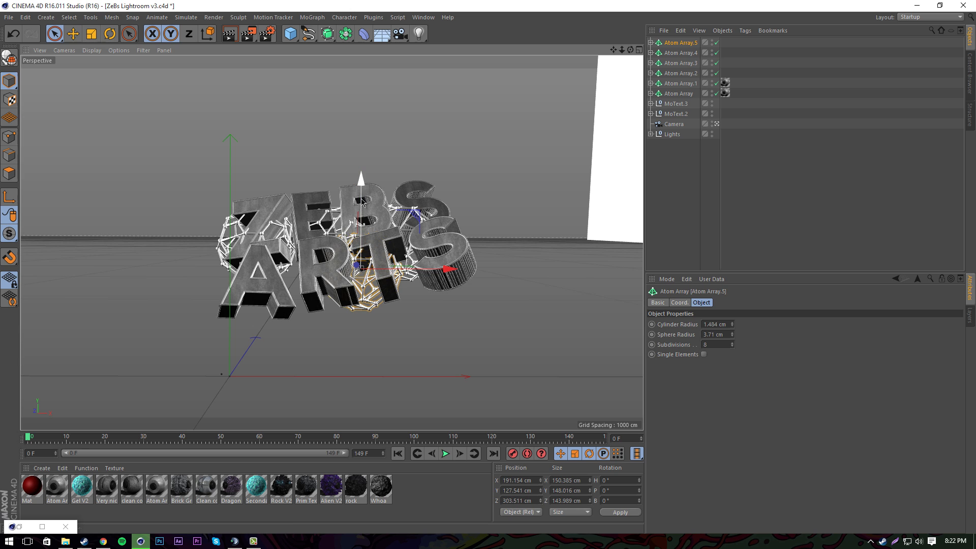
mouse_move(361, 182)
left_mouse_down()
mouse_move(361, 191)
mouse_move(361, 176)
left_mouse_up()
mouse_move(352, 271)
left_mouse_down()
mouse_move(361, 191)
mouse_move(359, 270)
left_mouse_up()
left_click_drag(361, 185, 362, 197)
Place another sphere copy behind the final S of ARTS at about X 311 cm, Y 130 cm, Z 272 cm.
left_click_drag(358, 280, 414, 284)
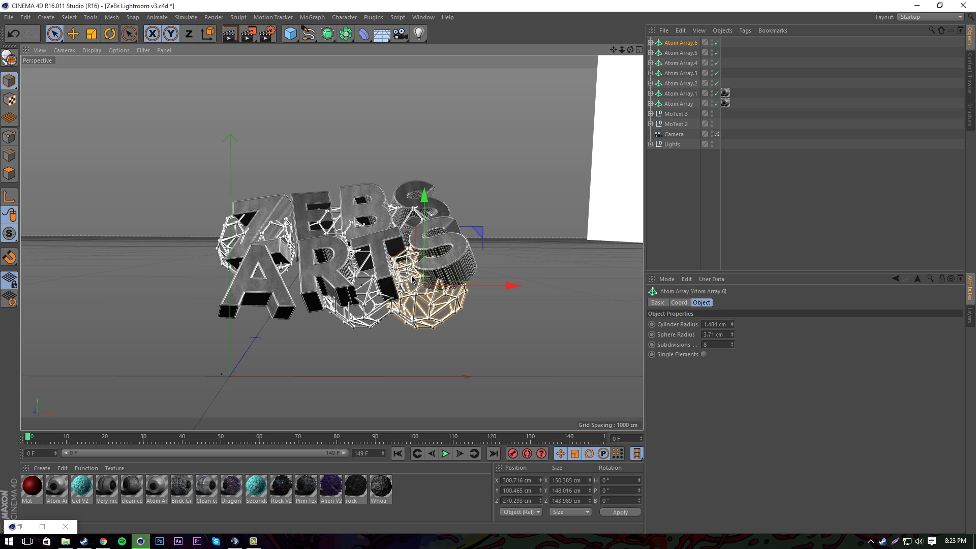
left_click_drag(412, 279, 408, 278)
left_click_drag(420, 195, 420, 180)
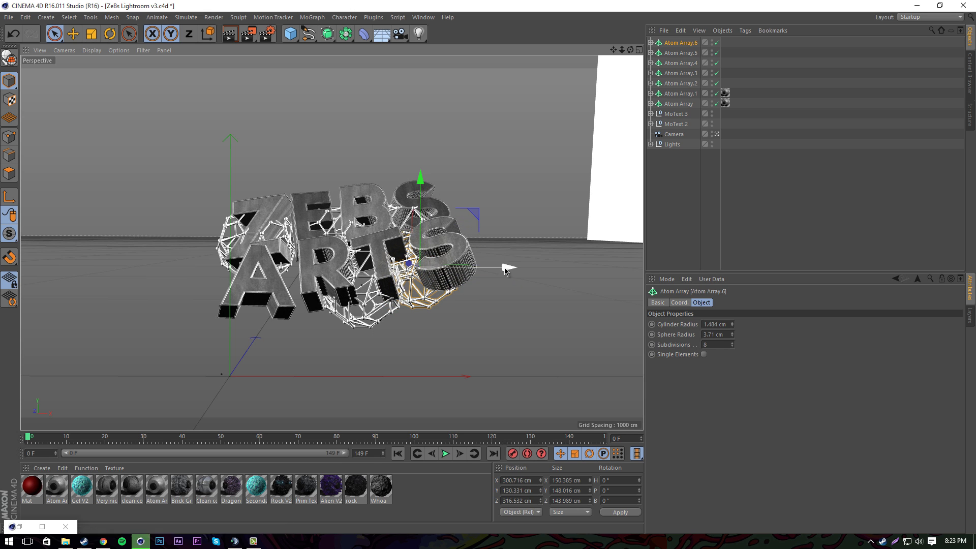
left_click_drag(505, 268, 511, 268)
left_click_drag(413, 262, 417, 242)
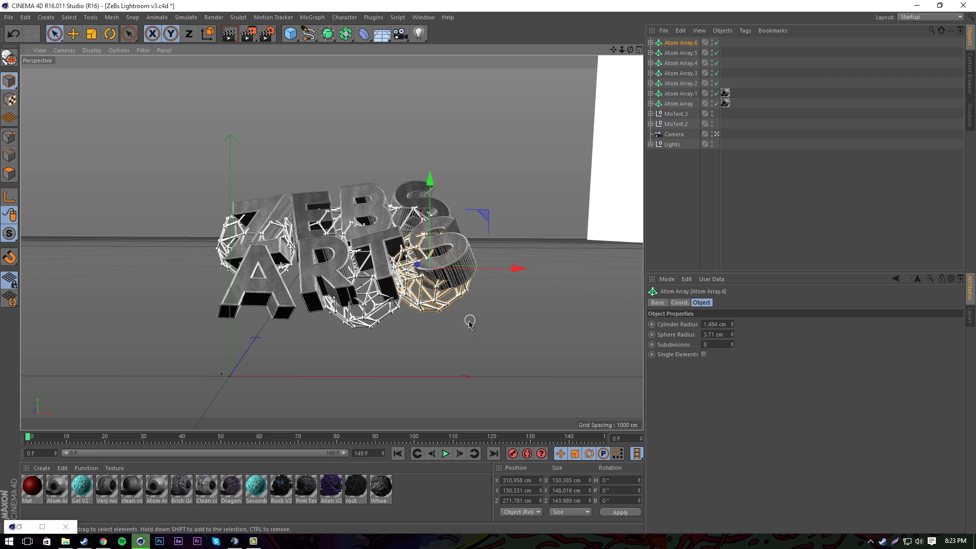
Duplicate the sphere behind the S and place the copy under the A and R at about X 60 cm, Y 86 cm.
key("ctrl+c")
key("ctrl+v")
left_click_drag(512, 273, 483, 269)
left_click(514, 260)
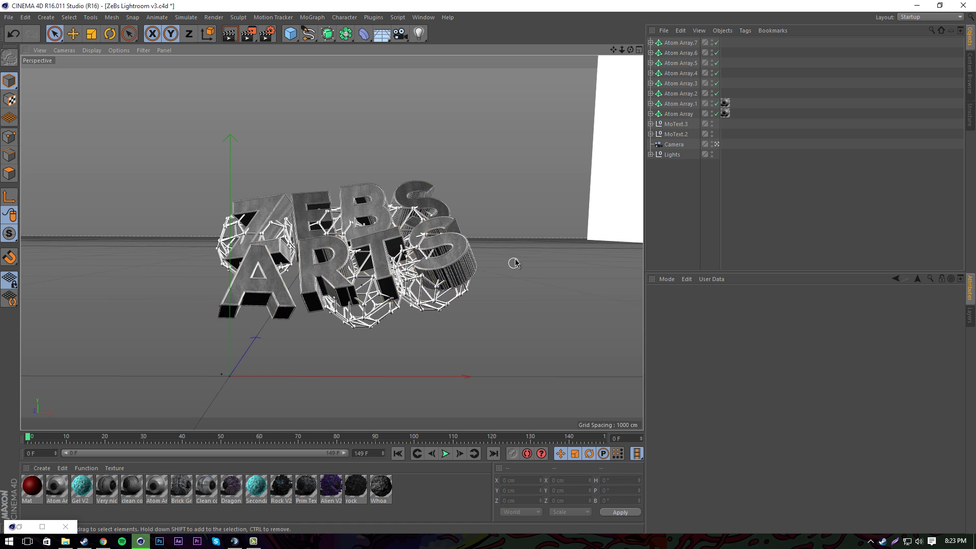
left_click(681, 43)
left_click_drag(434, 197, 287, 204)
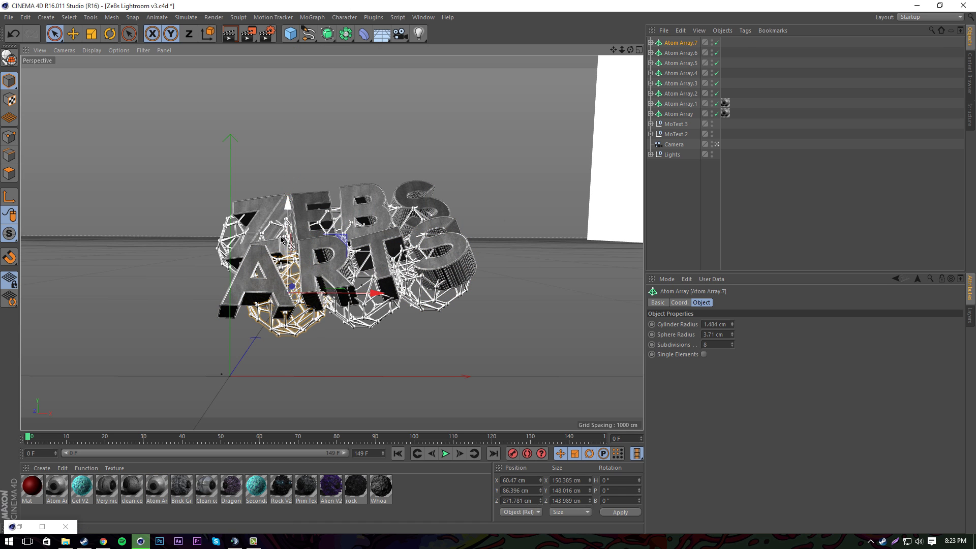
left_click_drag(291, 288, 294, 285)
left_click(330, 333)
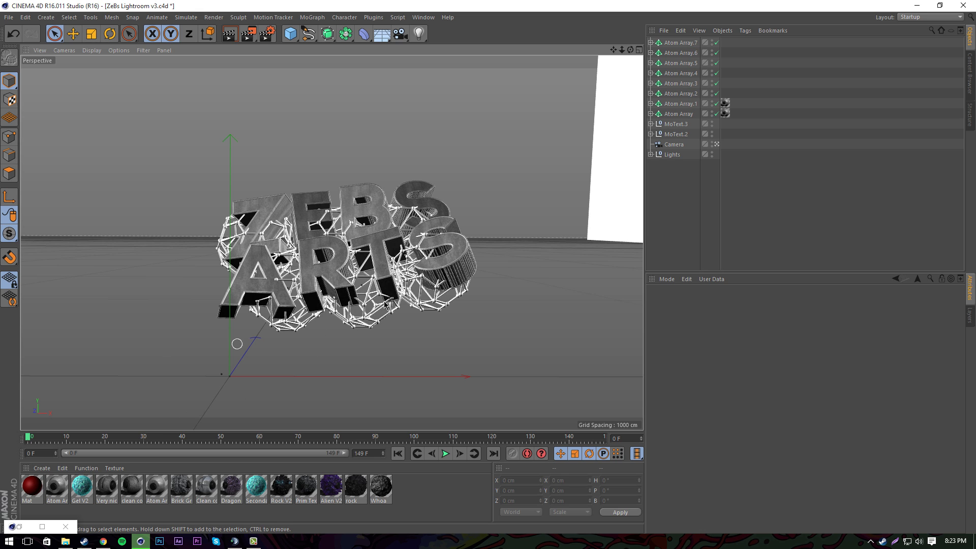
Apply the Gel V2 material to all six wireframe sphere Atom Arrays, from Atom Array.2 to Atom Array.7.
left_click_drag(83, 493, 718, 162)
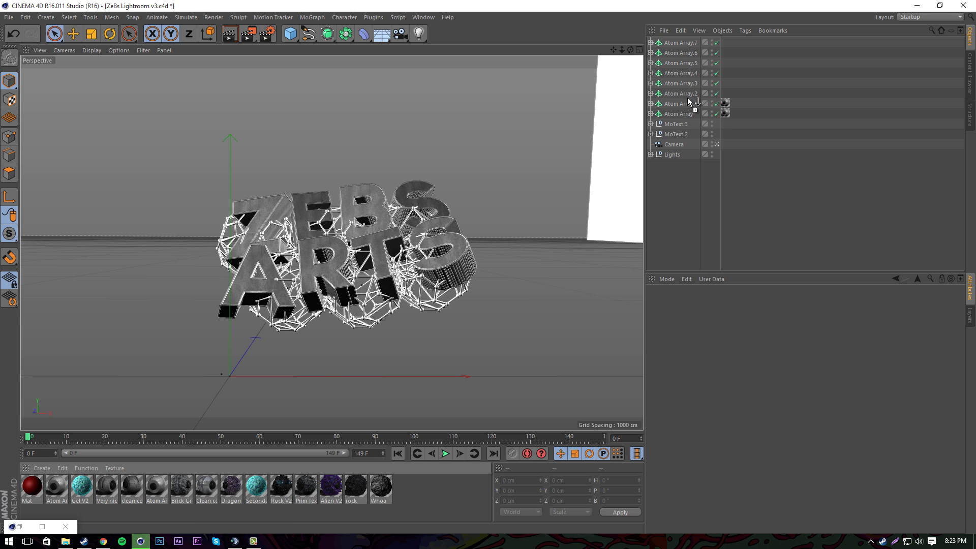
left_click_drag(683, 43, 727, 54)
left_click_drag(726, 54, 725, 74, "ctrl")
left_click_drag(726, 74, 726, 86, "ctrl")
left_click_drag(726, 86, 726, 95, "ctrl")
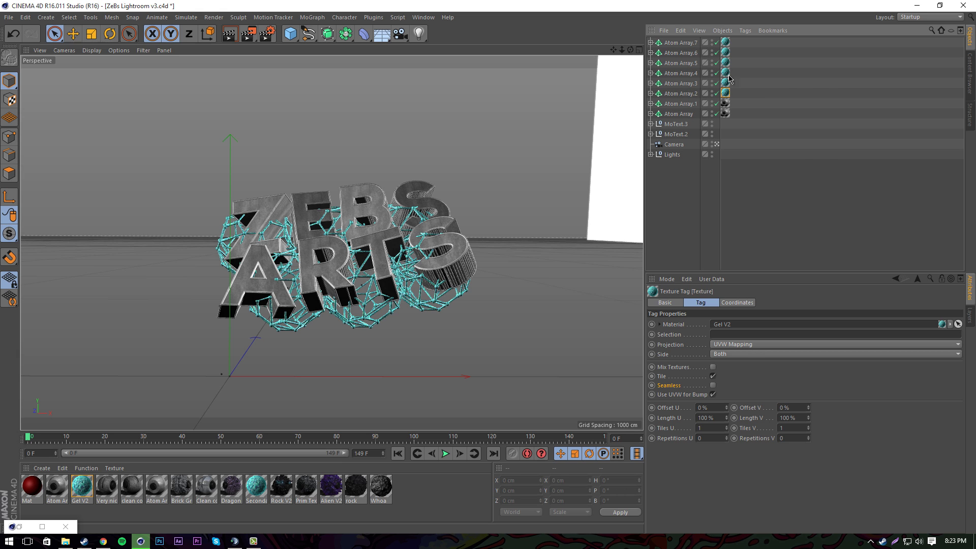
Set the projection of all six Gel V2 texture tags to Cubic and enable Seamless.
left_click(727, 43, "shift")
left_click(729, 344)
left_click(729, 385)
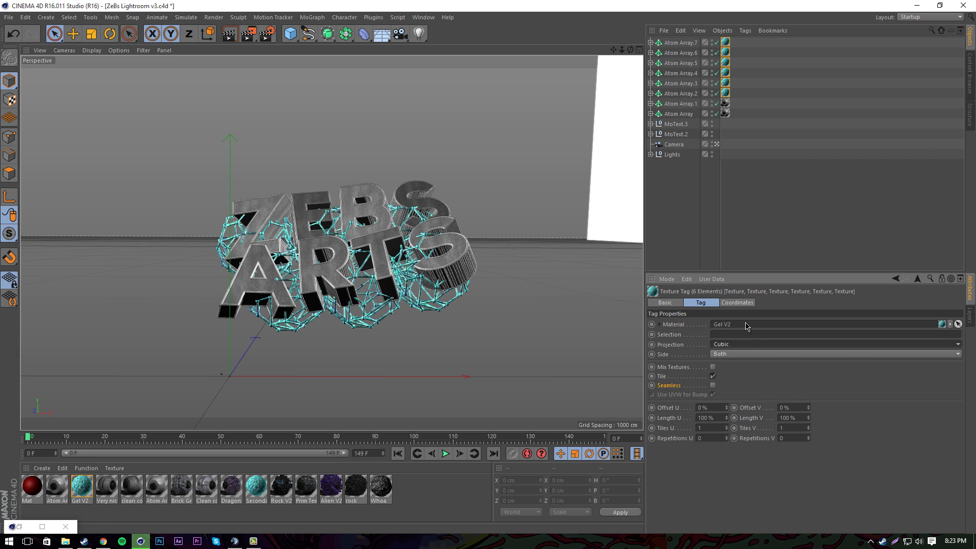
left_click(712, 386)
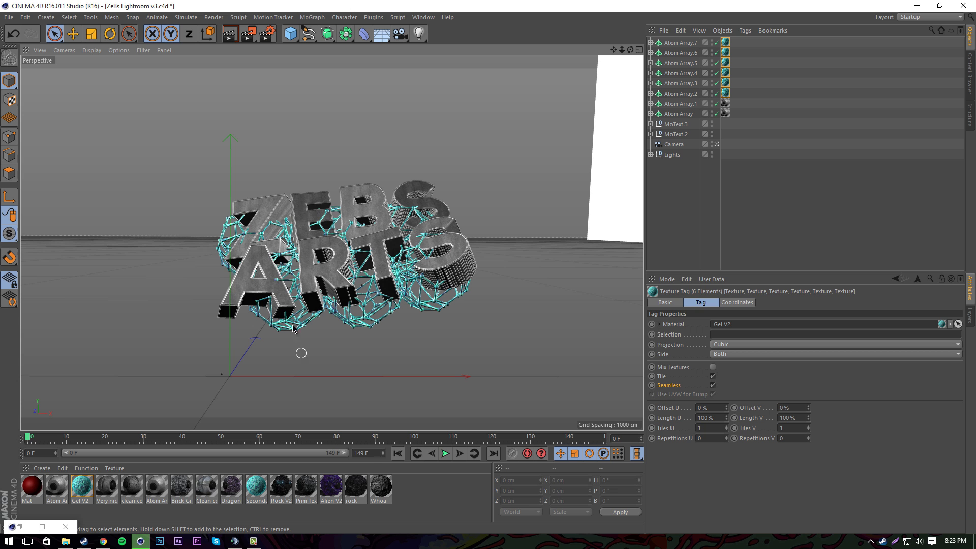
Import Zebs logo.ai into the scene with the default Adobe Illustrator import settings.
left_click(9, 17)
left_click(23, 57)
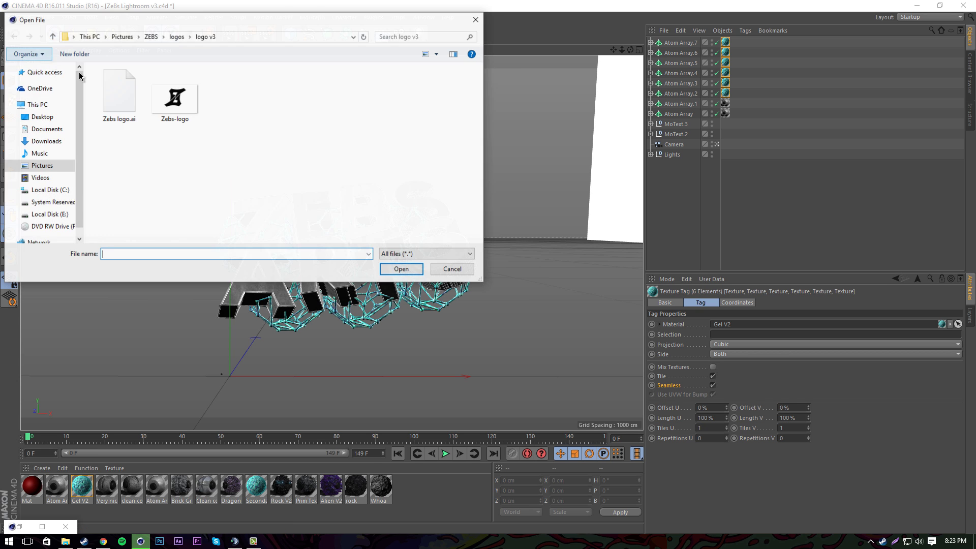
double_click(122, 99)
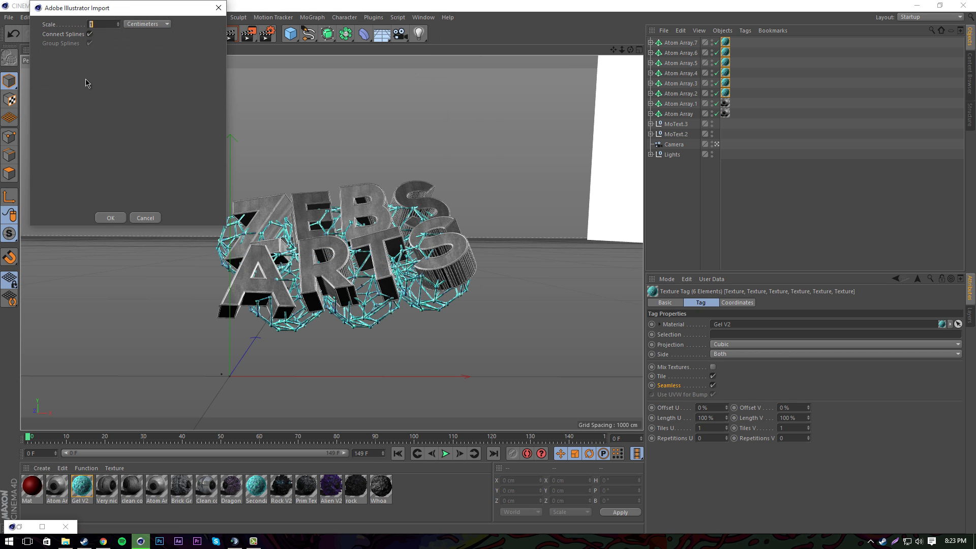
left_click(110, 217)
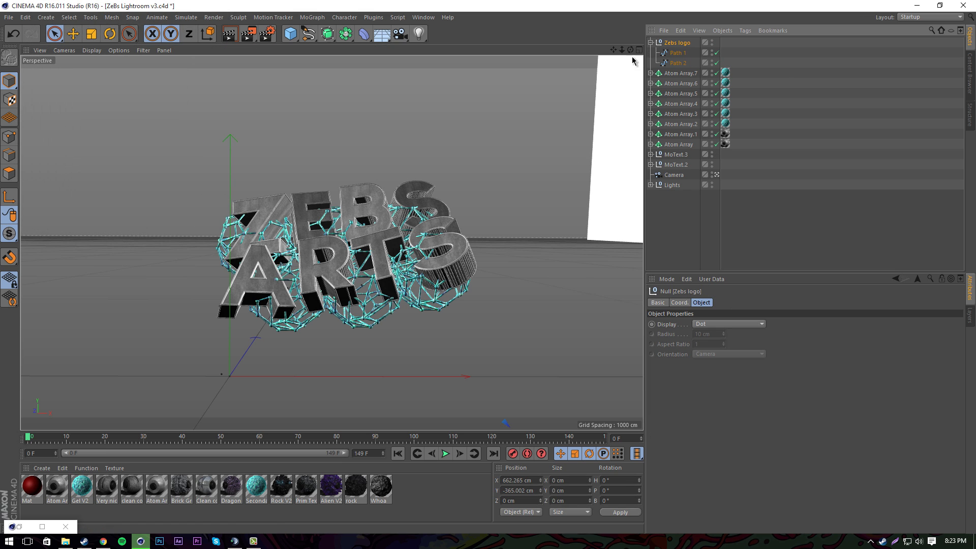
Add two Extrude objects, nest Path 1 and Path 2 of the logo in one each, and collapse both.
left_click_drag(328, 34, 473, 49)
left_click_drag(680, 72, 675, 43)
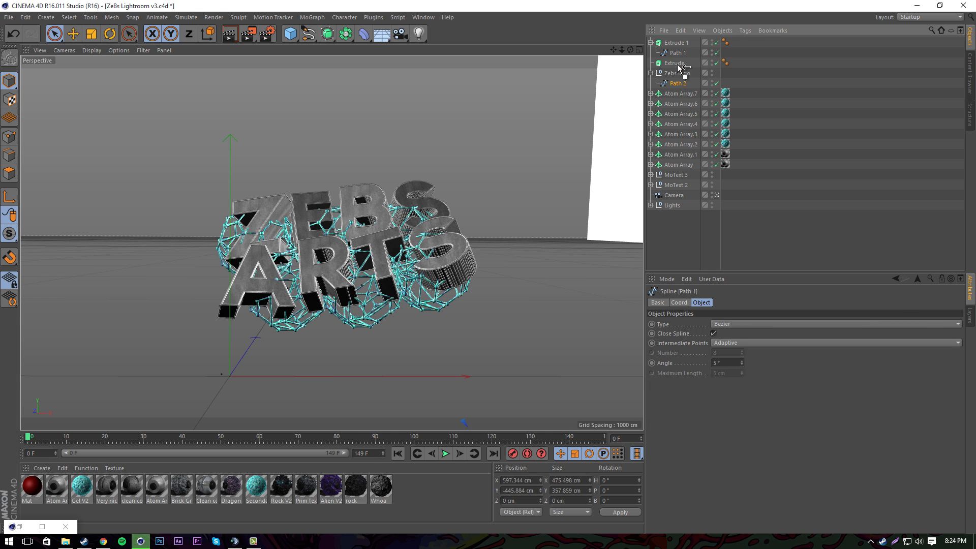
left_click(651, 42)
left_click(651, 53)
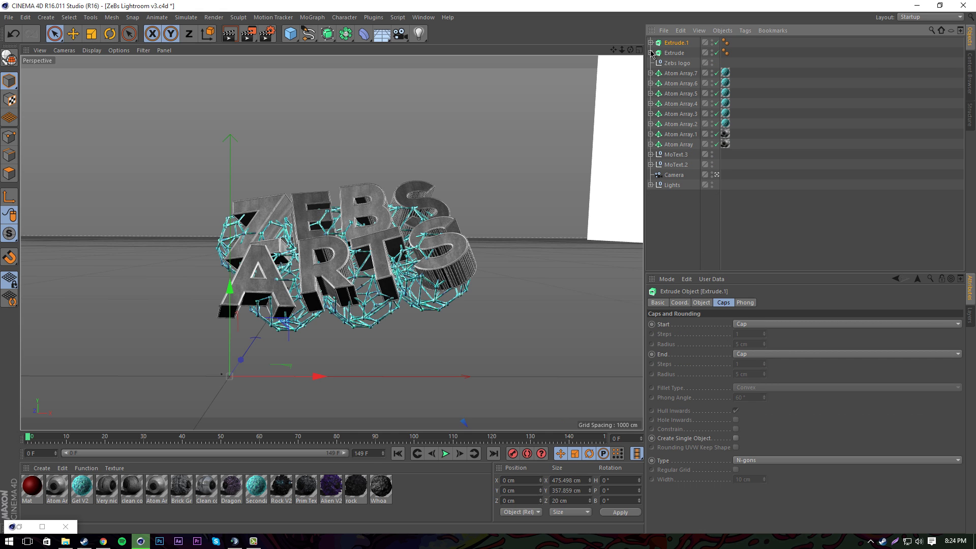
Scale down both logo extrudes together and move them in front of the letters to about X -40 cm, Y 242 cm.
left_click(675, 43, "ctrl")
left_click(92, 34)
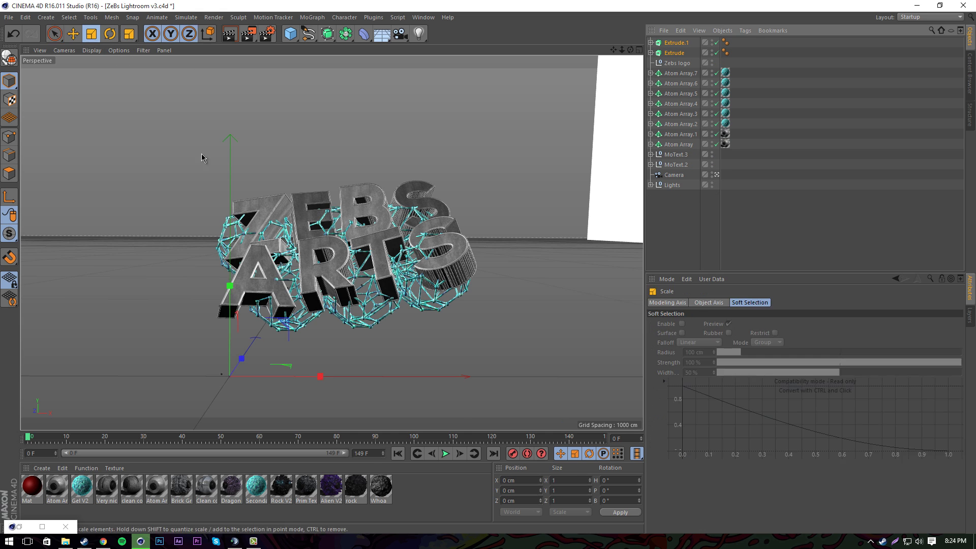
left_click(54, 34)
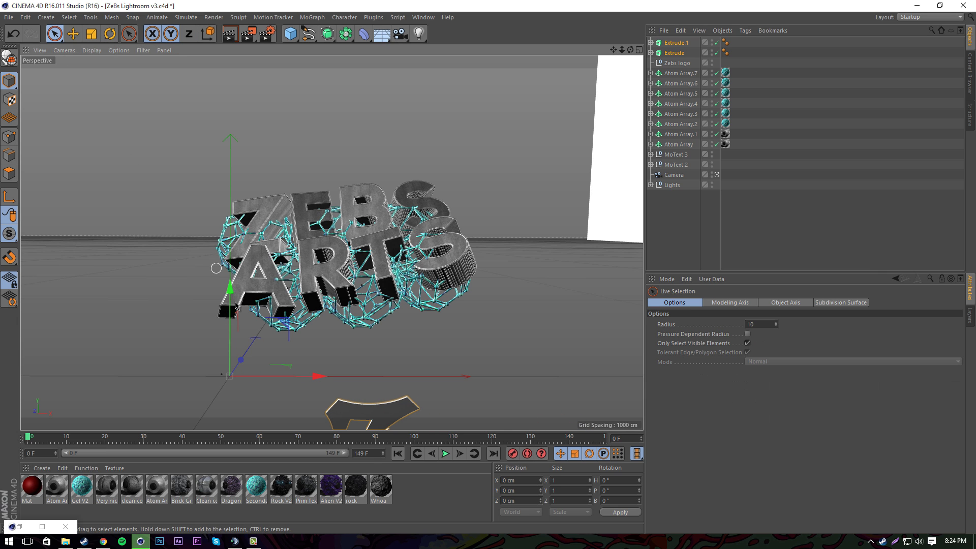
left_click_drag(234, 282, 245, 125)
left_click_drag(322, 218, 291, 219)
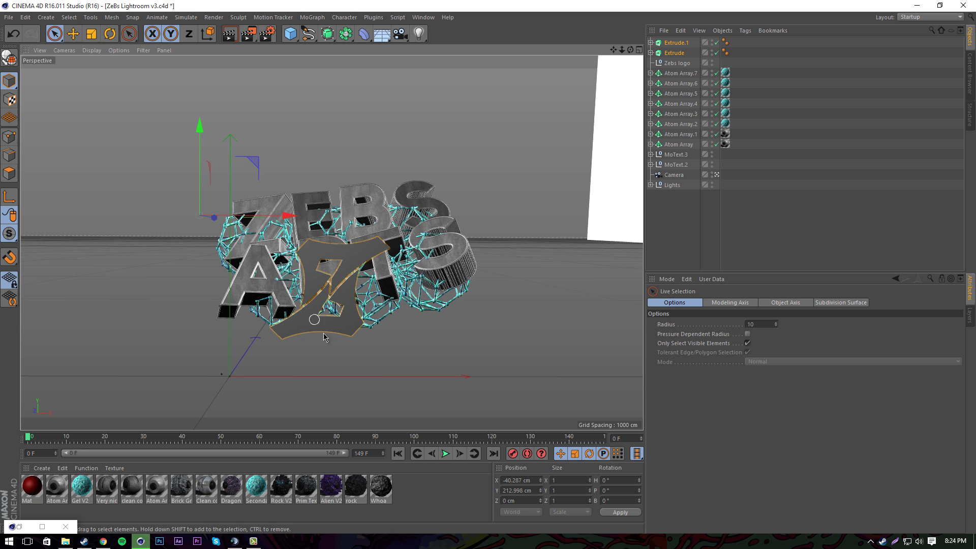
left_click_drag(197, 181, 152, 144)
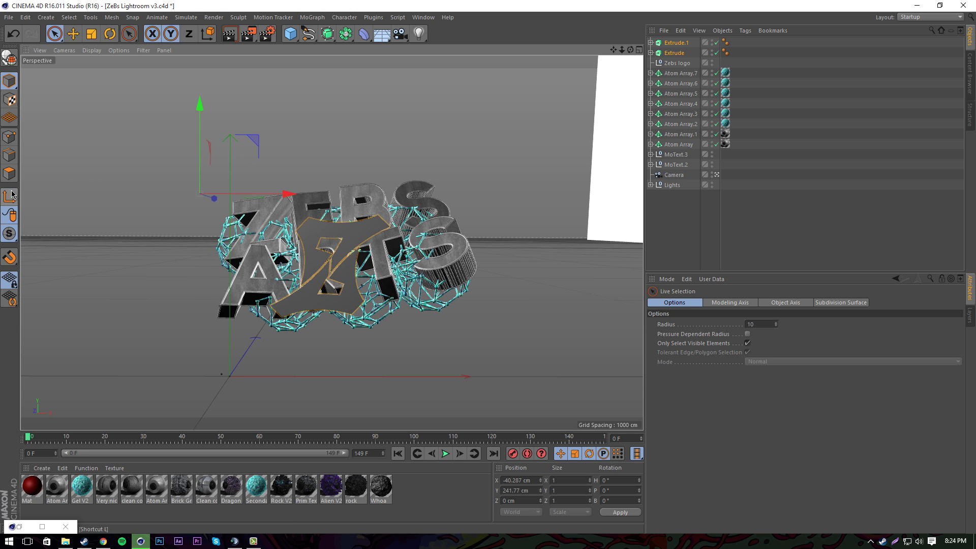
Shift the extruded logo slightly along X and move its axis to the logo's centre at about X 156 cm, Y 149 cm.
left_click_drag(304, 188, 302, 218)
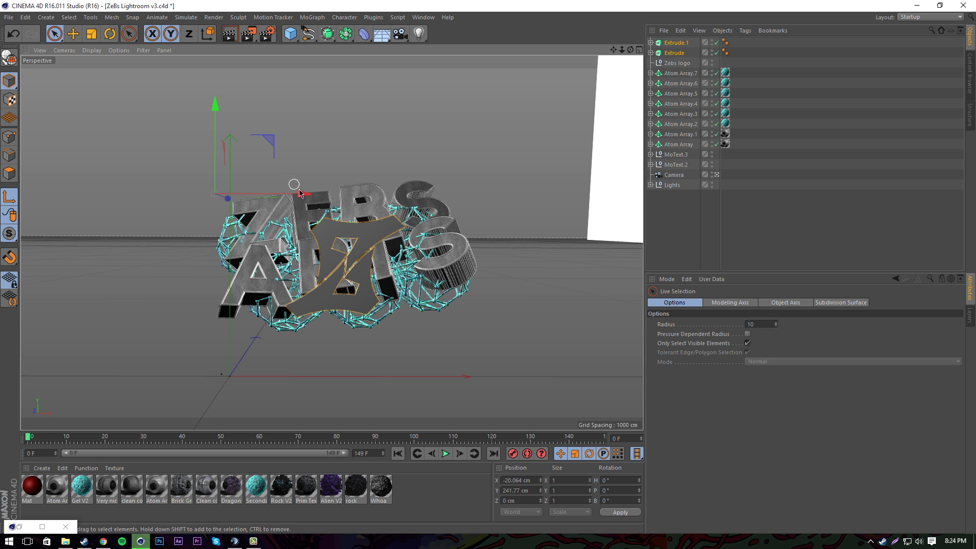
left_click_drag(309, 194, 428, 231)
left_click_drag(345, 112, 348, 179)
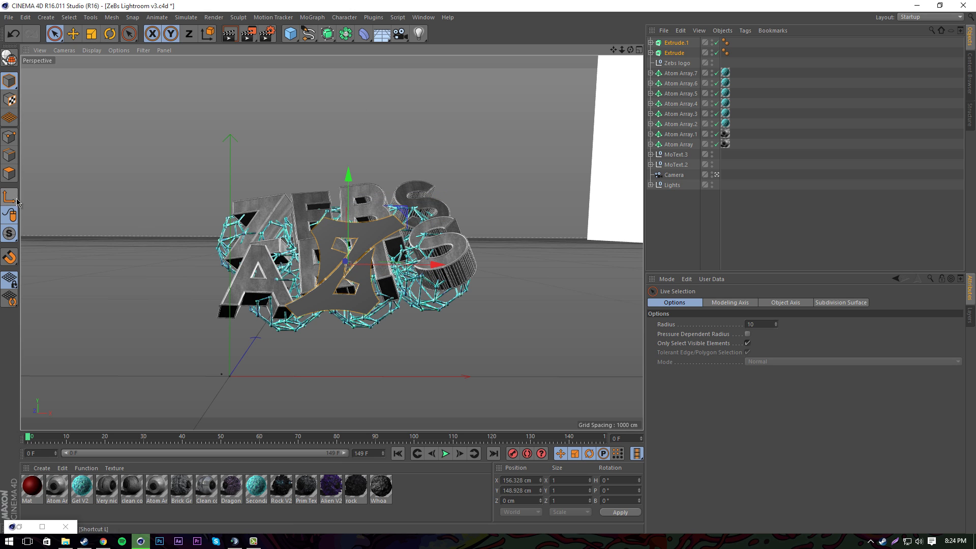
Set both logo extrudes to a 30 cm depth with Fillet Cap at start and end and a 1 cm radius.
left_click(677, 45)
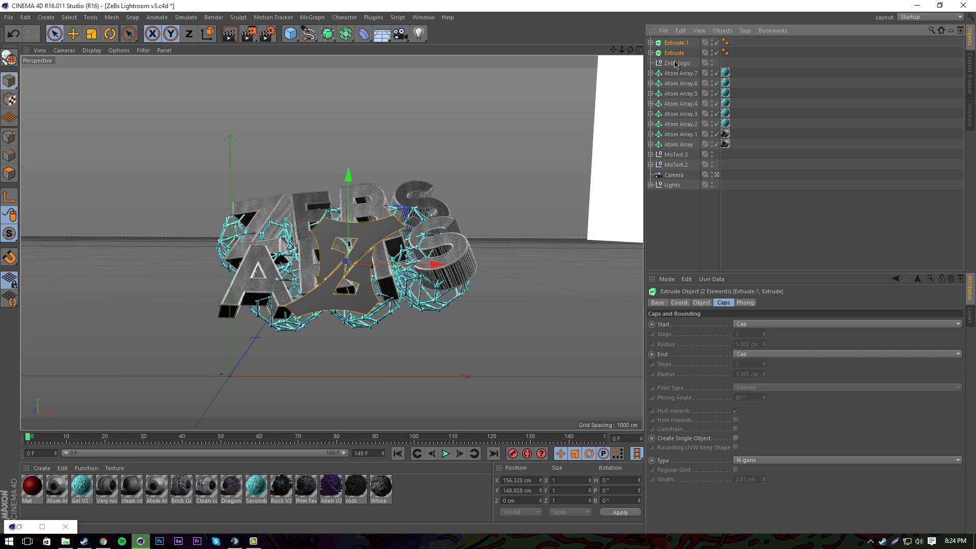
left_click(701, 303)
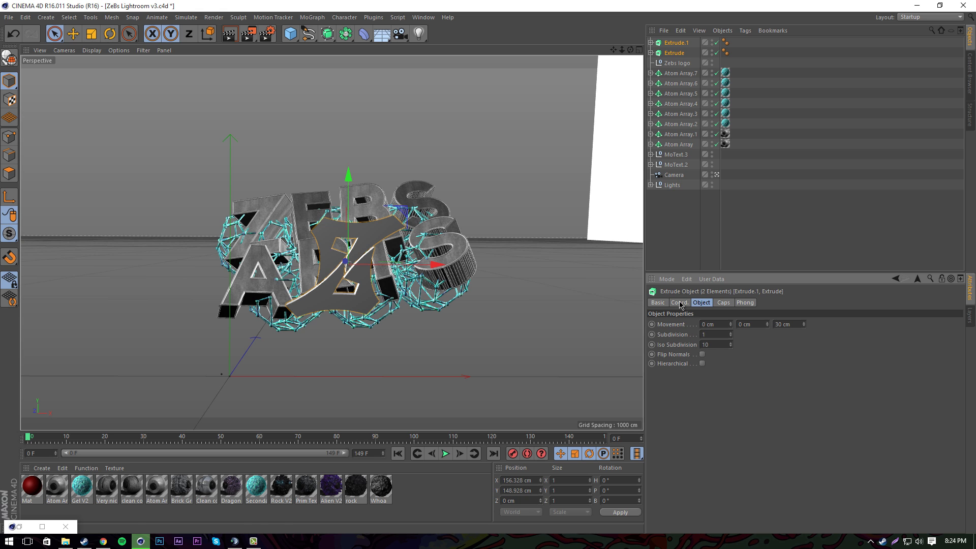
left_click(724, 302)
left_click(750, 324)
left_click(751, 365)
left_click(758, 354)
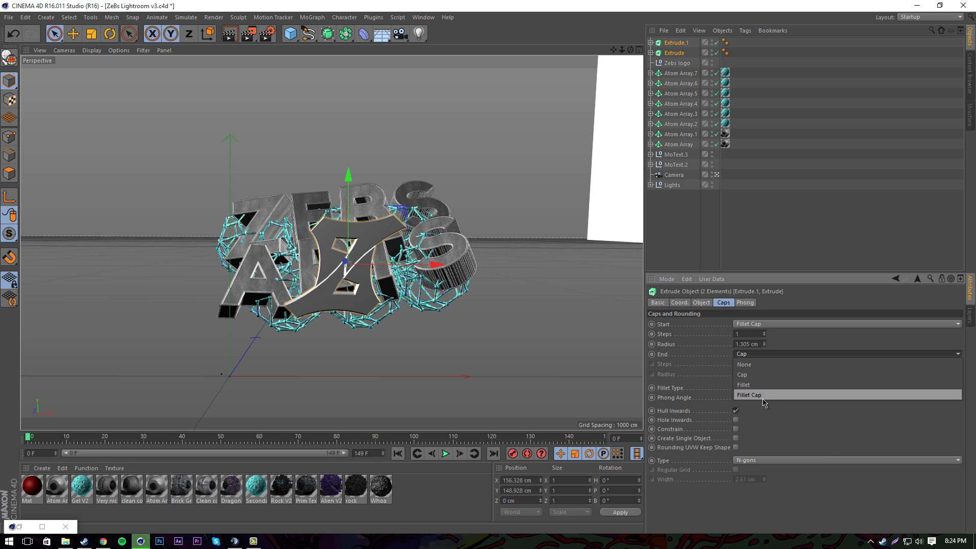
left_click(762, 400)
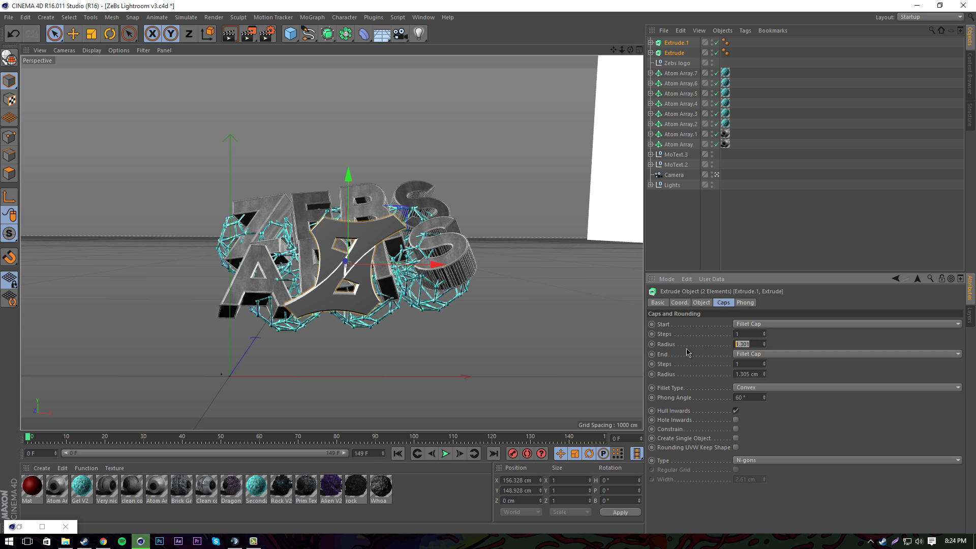
left_click(758, 373)
type("1")
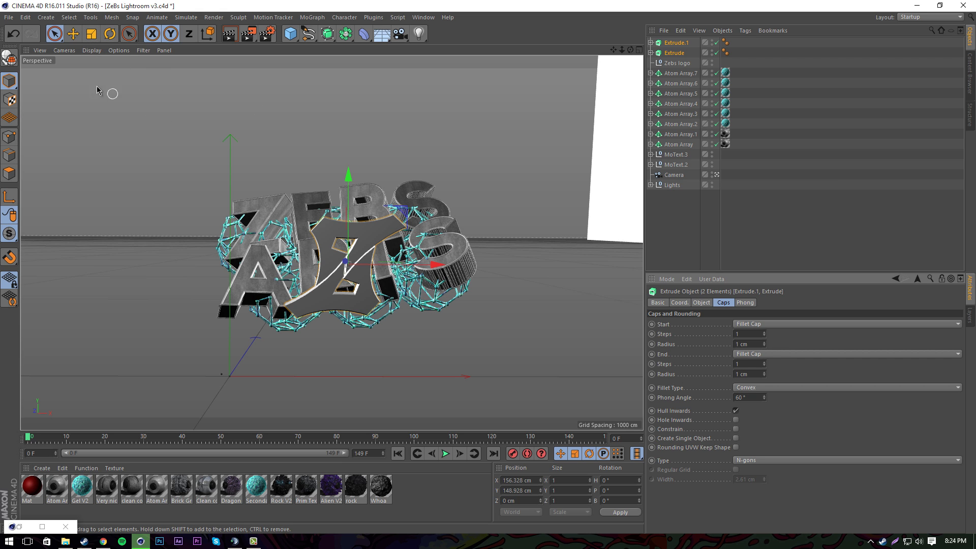
Scale down the logo extrudes and move them beside the A at about X -56 cm, Y 134 cm, Z 231 cm.
left_click(91, 34)
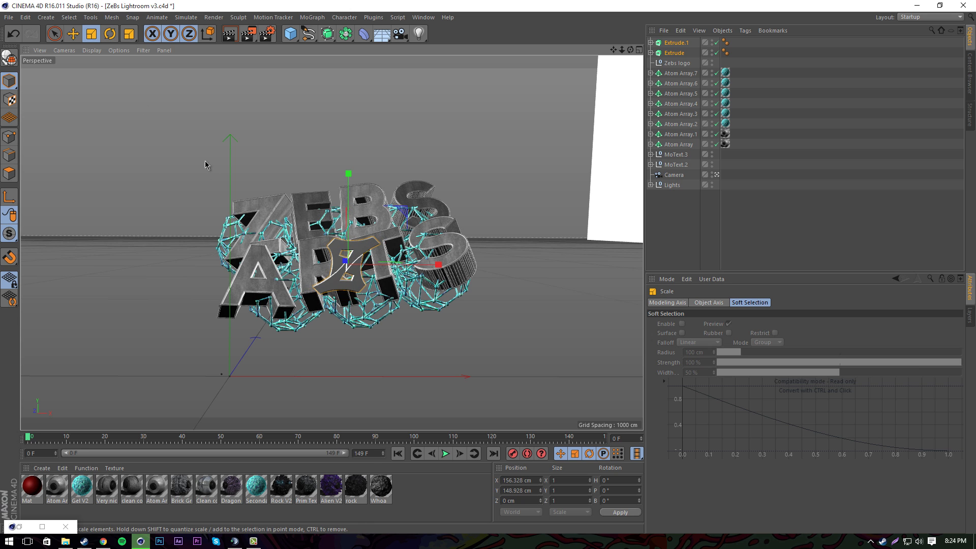
left_click(55, 33)
left_click_drag(356, 261, 235, 255)
left_click_drag(219, 170, 219, 182)
mouse_move(232, 266)
left_mouse_down()
mouse_move(250, 260)
mouse_move(241, 263)
left_mouse_up()
left_click_drag(318, 275, 286, 258)
Rotate the logo to about H 345°, P -22°, B 358° and scale it down slightly.
left_click(112, 36)
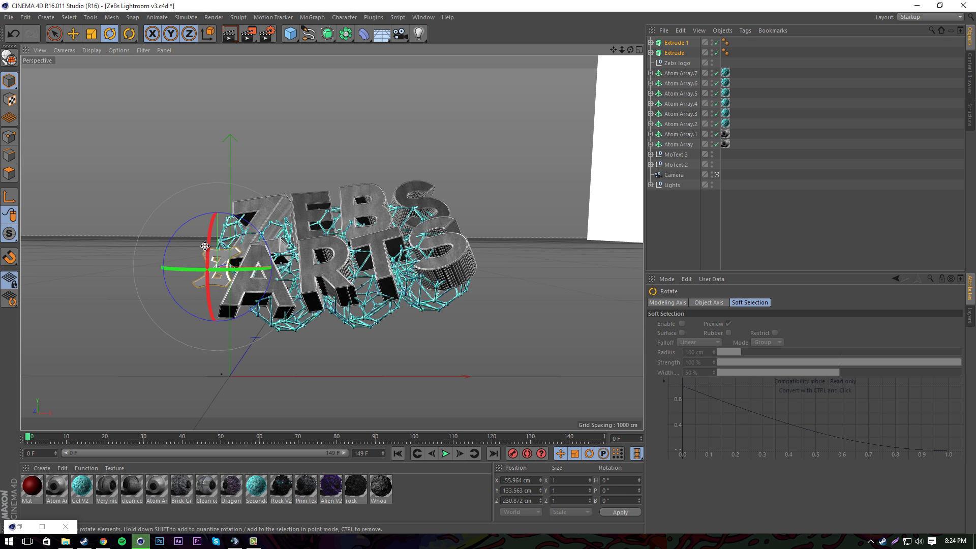
left_click_drag(201, 241, 179, 216)
left_click(91, 34)
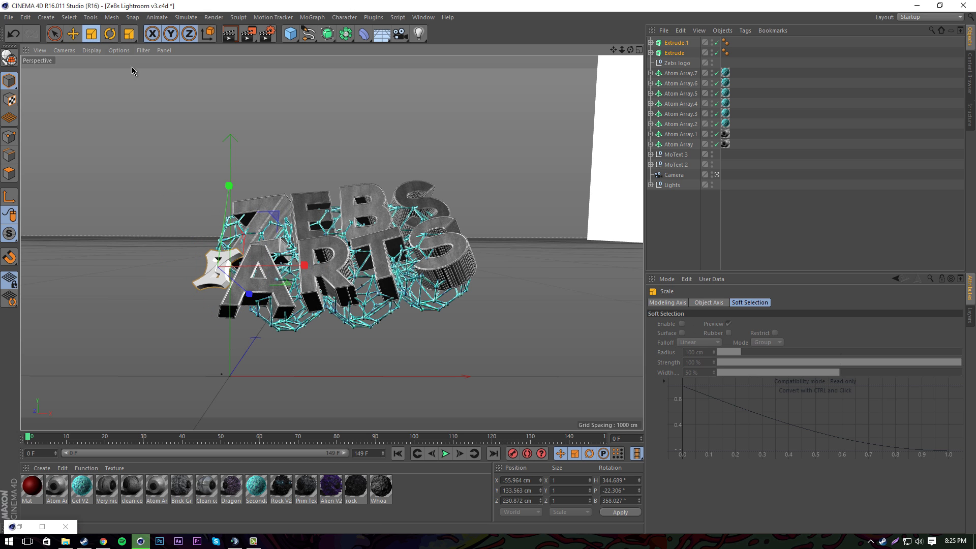
left_click(54, 39)
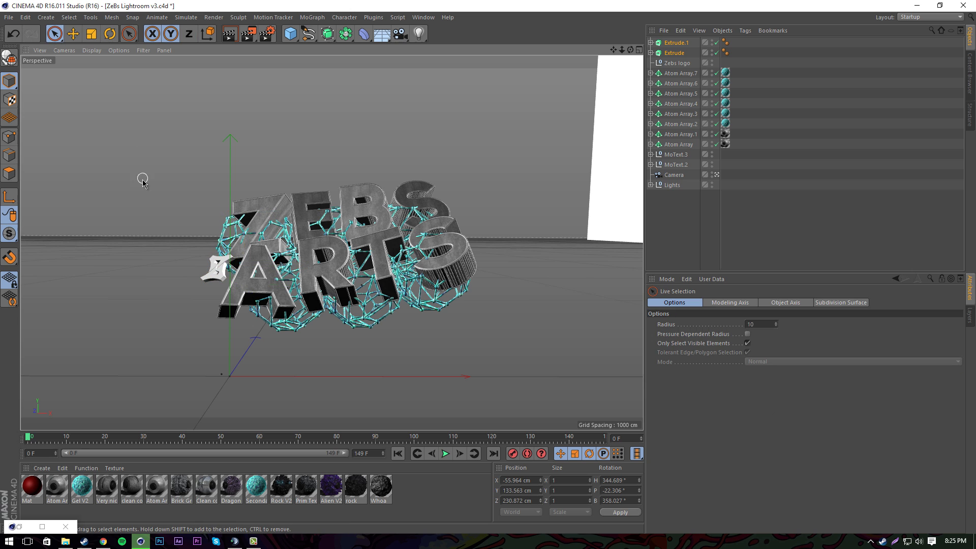
Duplicate both logo extrudes and place the copy beside the two S letters at about X 365 cm, Y 208 cm, Z 208 cm.
left_click(677, 43)
left_click(672, 53, "ctrl")
key("ctrl+c")
key("ctrl+v")
left_click_drag(296, 266, 519, 264)
left_click_drag(442, 286, 441, 289)
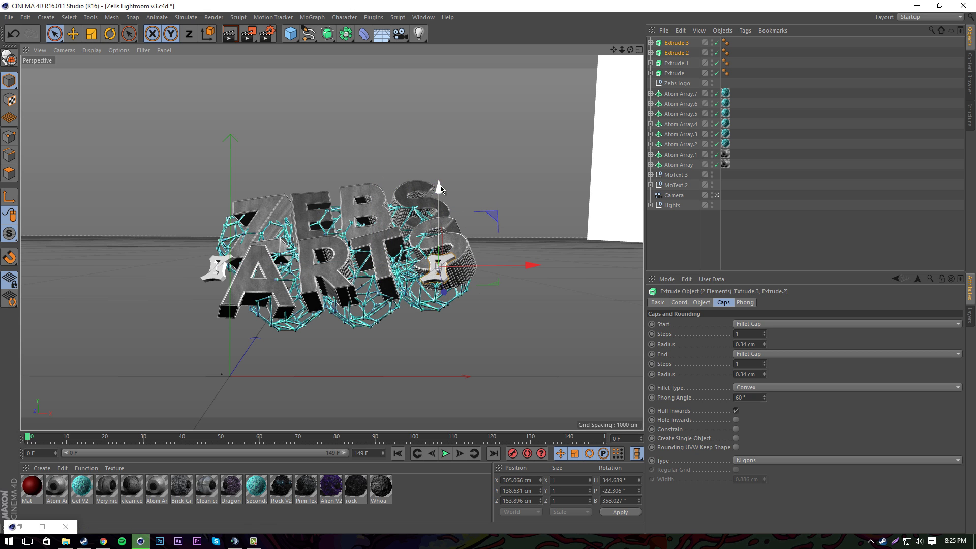
left_click_drag(441, 188, 441, 136)
left_click_drag(536, 211, 559, 212)
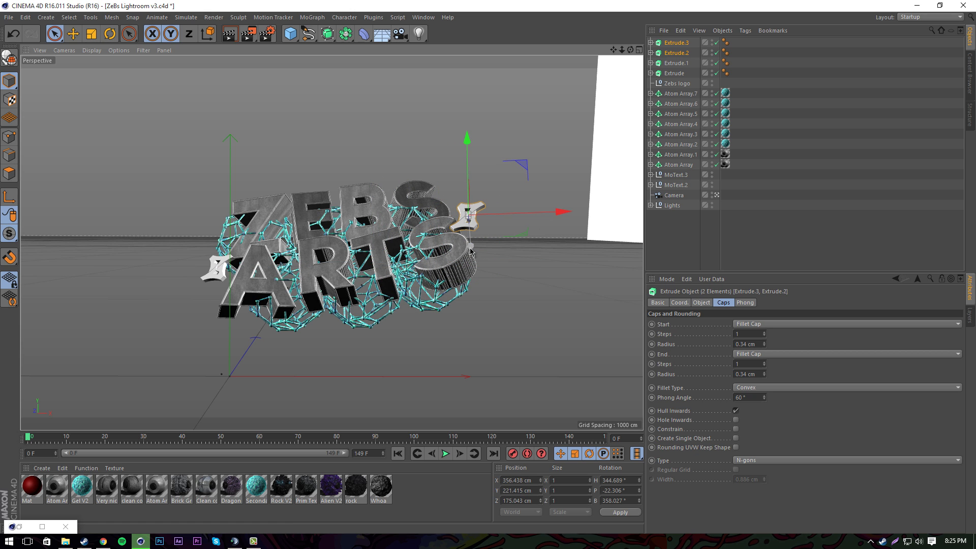
left_click_drag(469, 251, 471, 261)
Rotate the second logo copy to about H 20°, P -33°, B 4° and move it beside the upper S at about X 353, Y 250, Z 242 cm.
key("r")
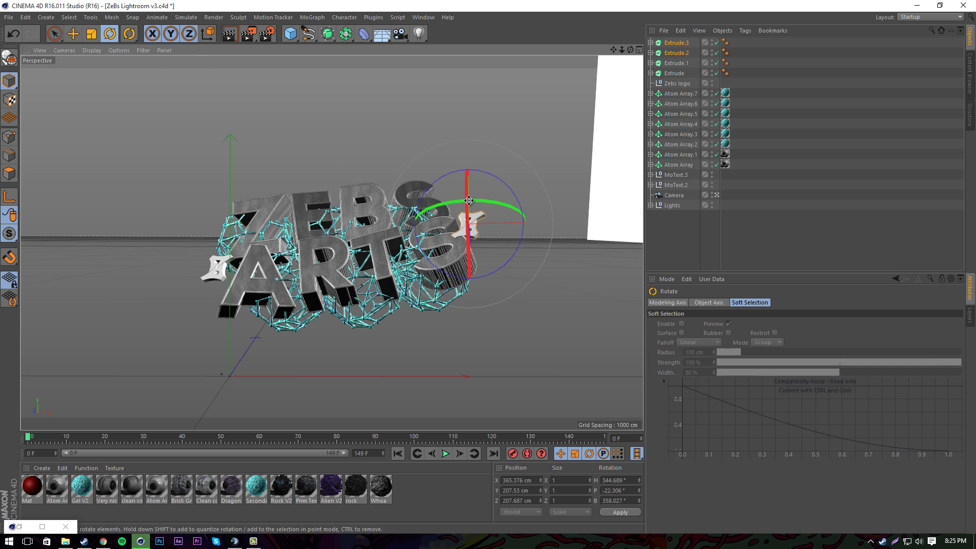
left_click_drag(471, 209, 496, 206)
key("space")
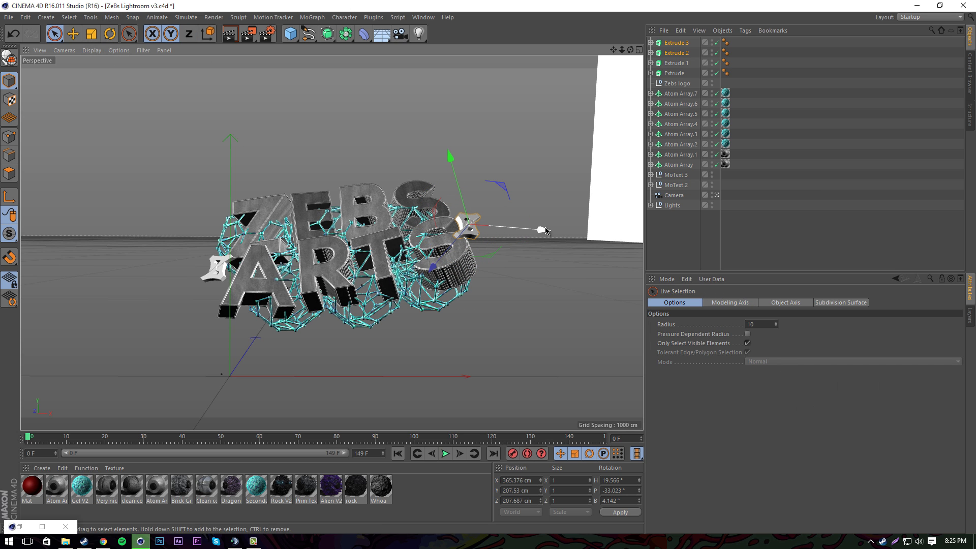
mouse_move(539, 231)
left_mouse_down()
mouse_move(543, 210)
mouse_move(534, 219)
left_mouse_up()
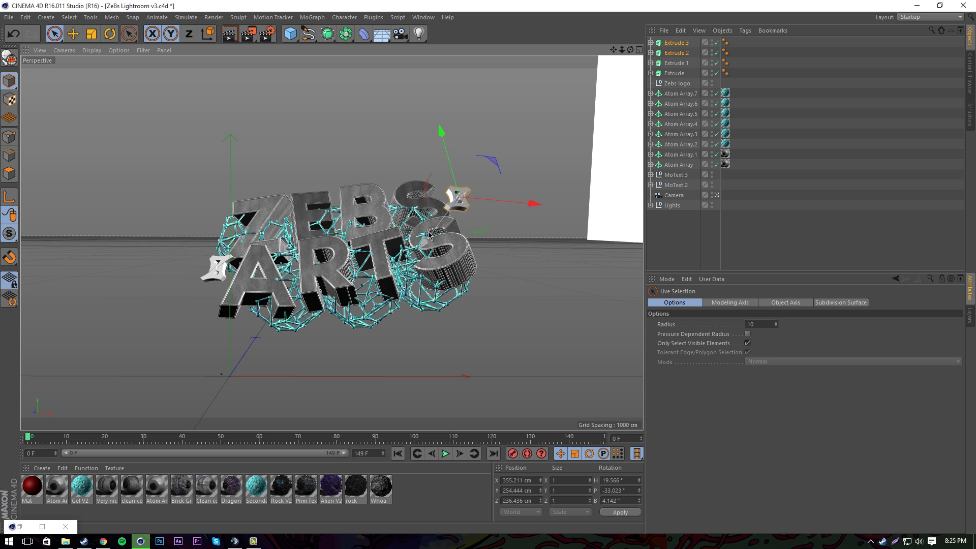
left_click_drag(425, 242, 423, 245)
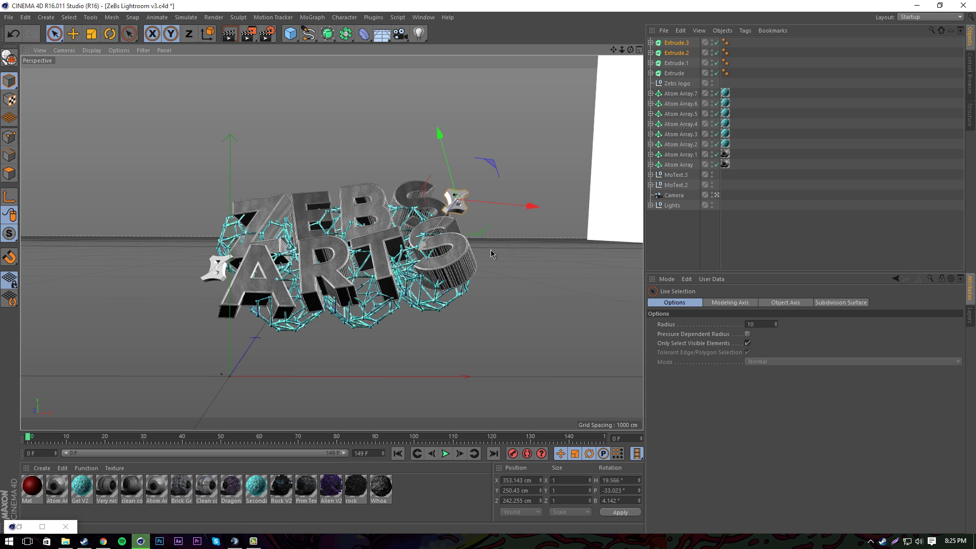
left_click(516, 251)
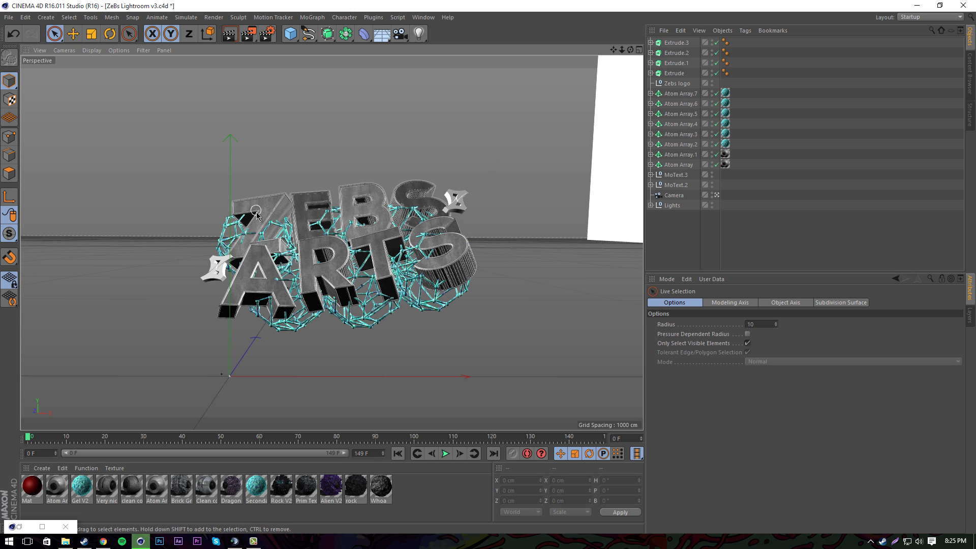
Duplicate the logo extrudes beside the A and place the copy between the Z and E at about X 50 cm, Y 209 cm, Z 280 cm.
left_click(673, 65)
left_click(673, 74, "ctrl")
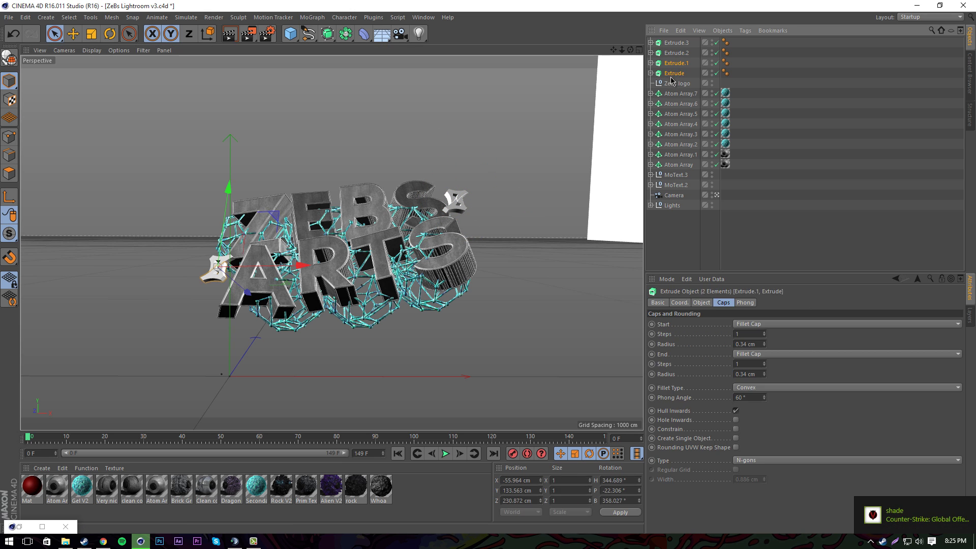
key("ctrl+c")
key("ctrl+v")
left_click(223, 187)
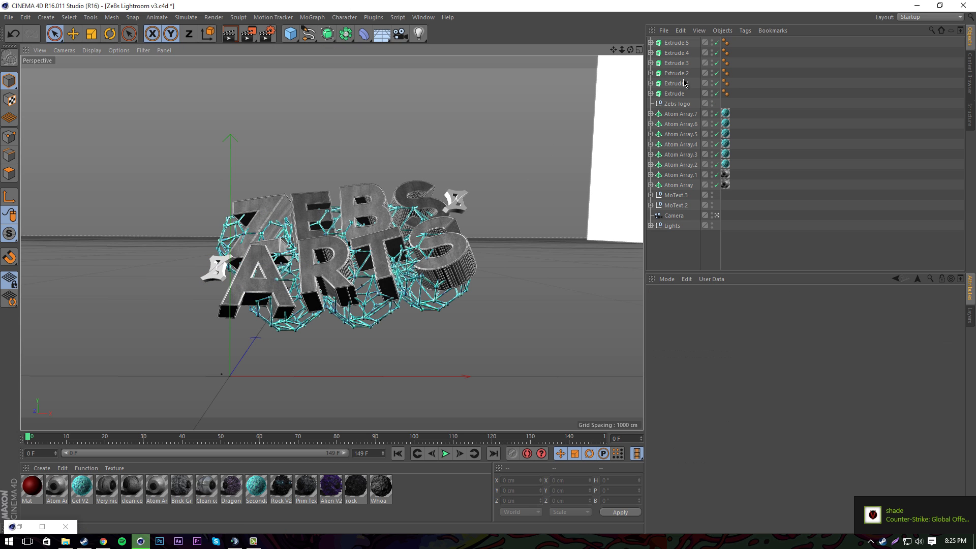
left_click_drag(225, 190, 231, 151)
left_click_drag(299, 227, 360, 225)
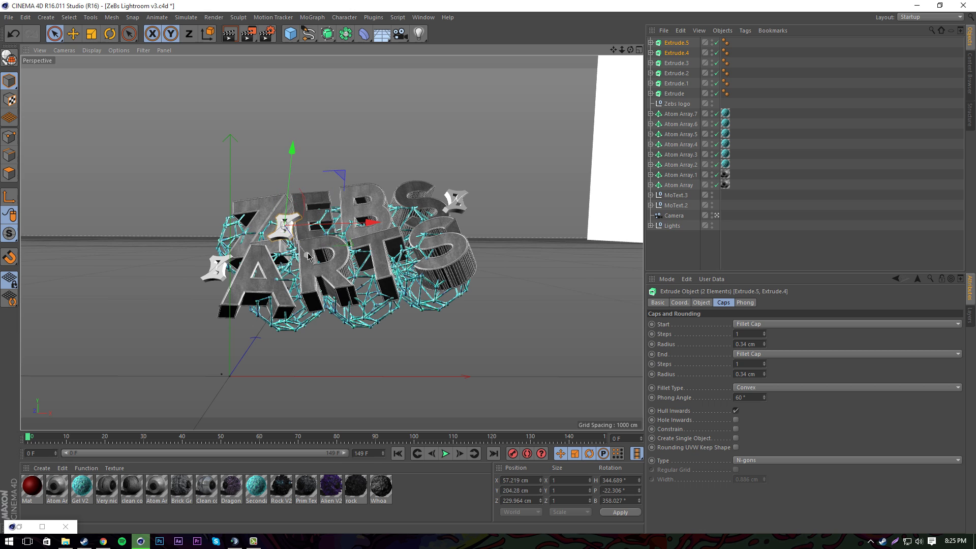
left_click_drag(307, 255, 312, 267)
left_click_drag(375, 236, 365, 237)
left_click_drag(295, 164, 294, 152)
Rotate the logo copy between the Z and E to about H 322°, P -13°, B 354°.
key("r")
left_click_drag(261, 203, 210, 222)
left_click(162, 161)
left_click(681, 44)
left_click(680, 53, "shift")
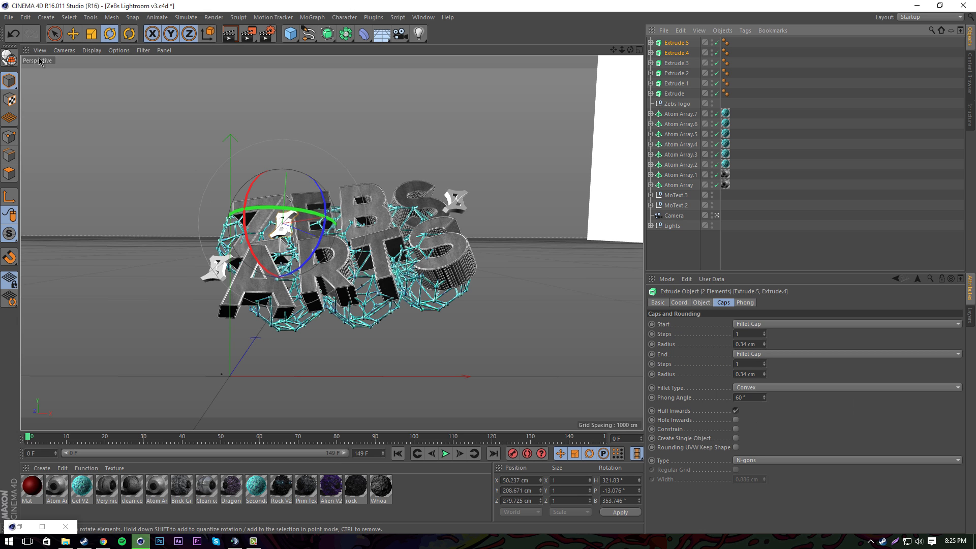
left_click(54, 34)
left_click(345, 233)
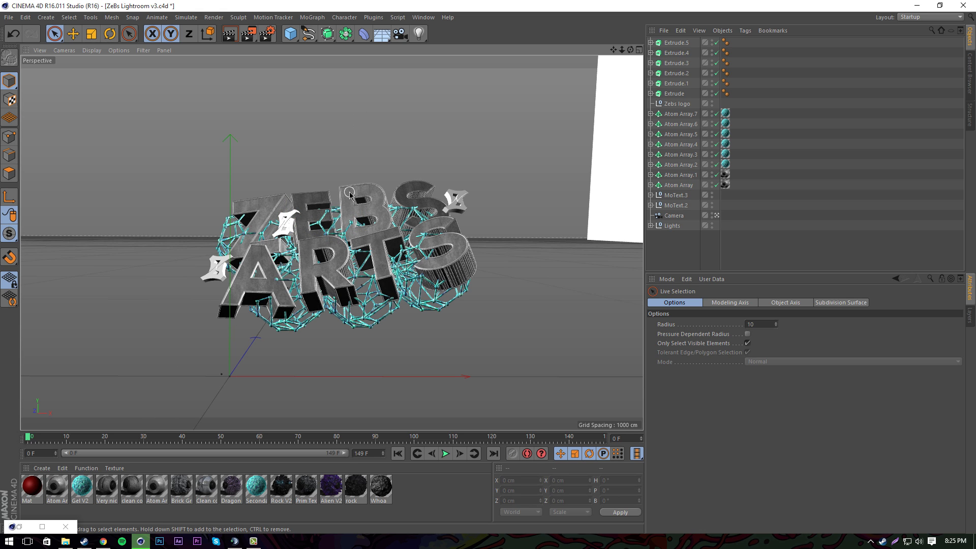
Duplicate the logo beside the A, place it between the R and T at about X 193, Y 133, Z 187 cm, and rotate it to about H -7°, P -21°, B -1°.
left_click(675, 84)
left_click(675, 84, "shift")
key("ctrl+c")
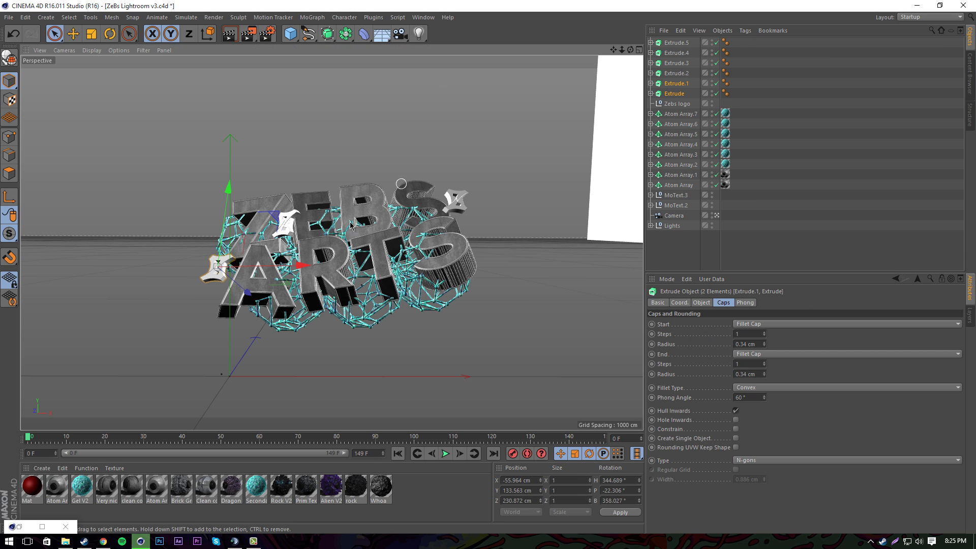
key("ctrl+v")
left_click_drag(301, 265, 451, 285)
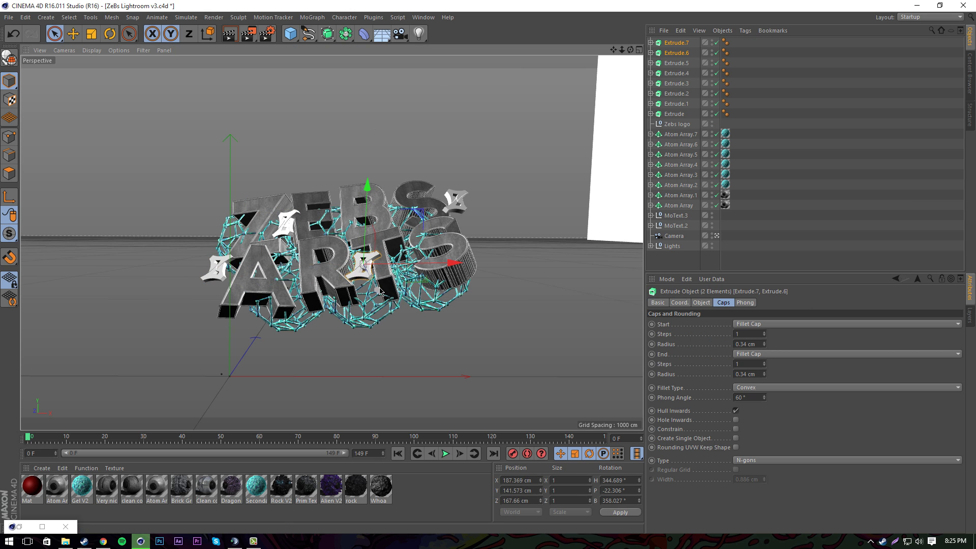
left_click_drag(379, 288, 382, 295)
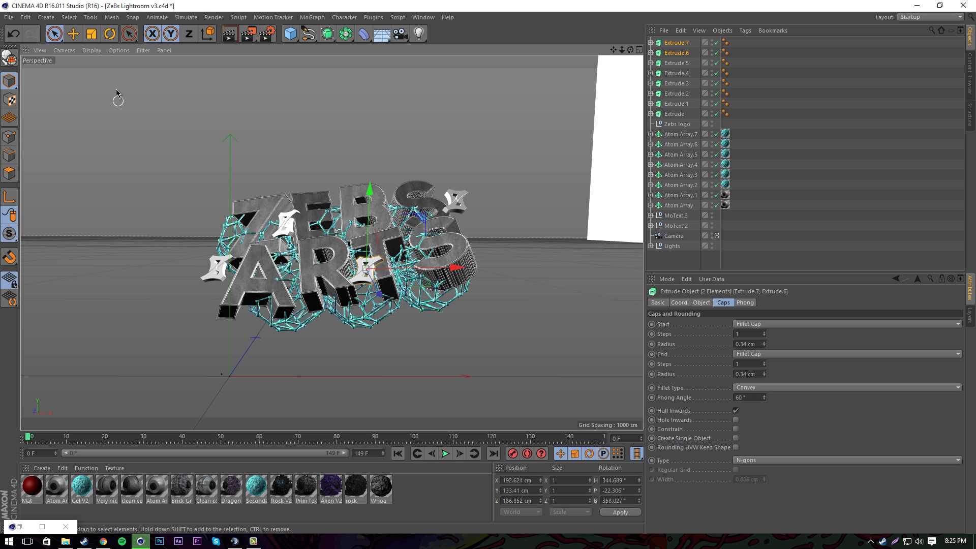
left_click(110, 34)
left_click_drag(348, 235, 358, 235)
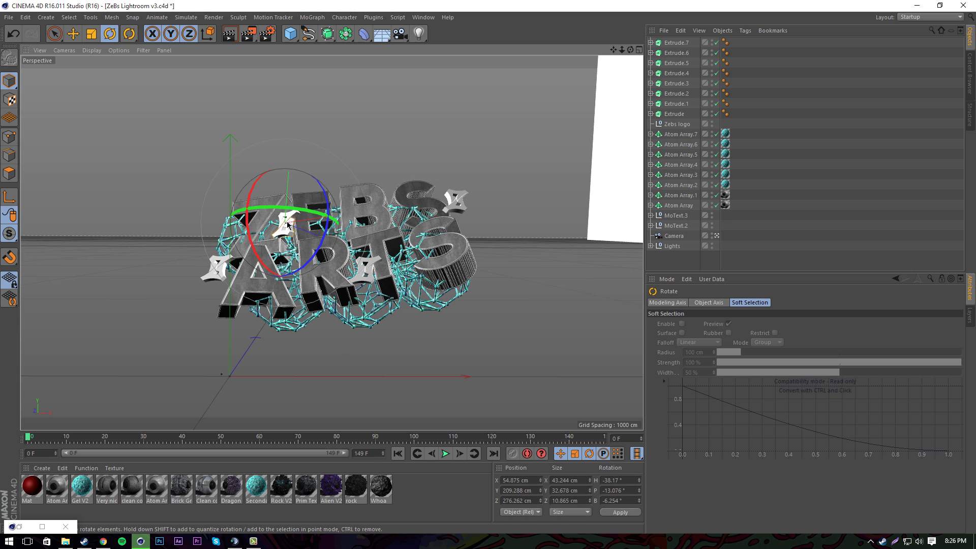
Delete the logo copy between the Z and E, made of Extrude.4 and Extrude.5.
left_click(676, 53)
left_click(676, 63, "ctrl")
key("Delete")
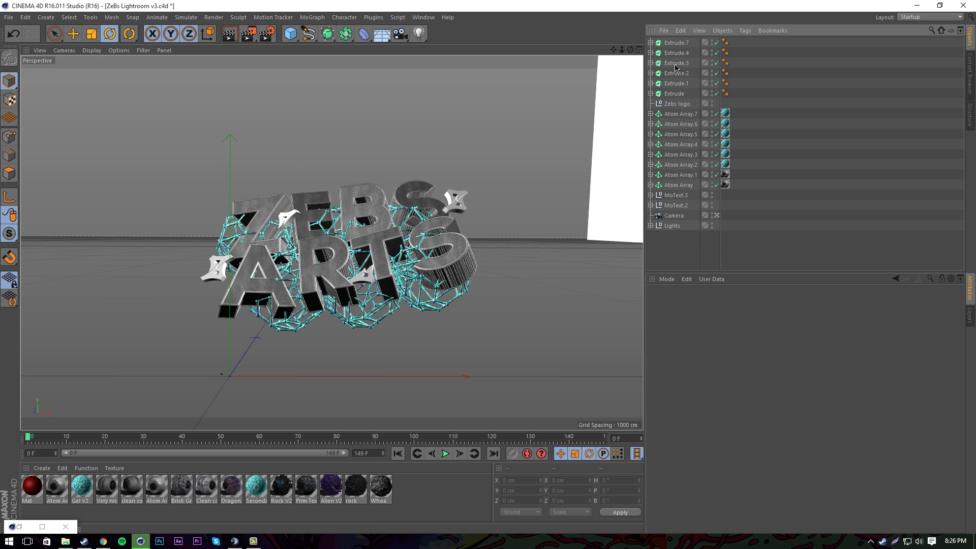
left_click(676, 43)
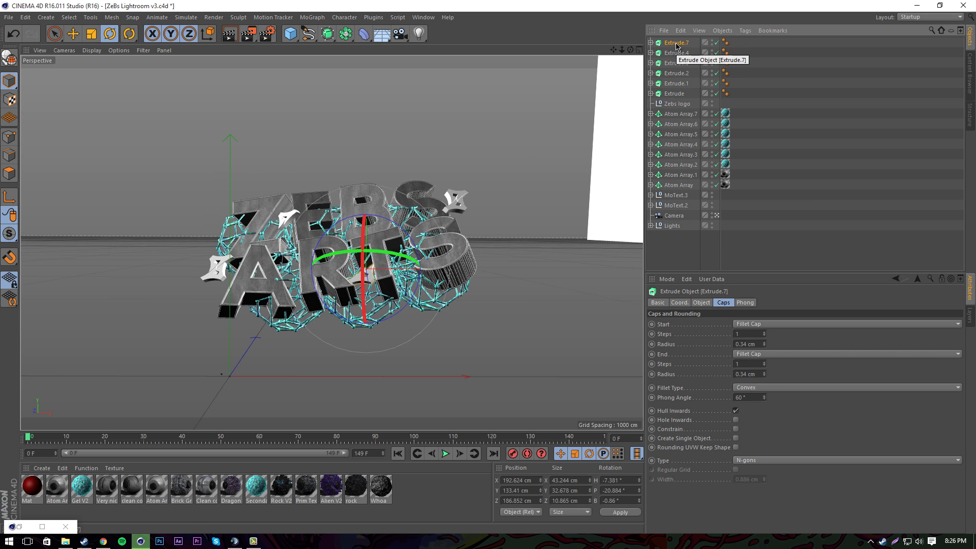
key("ctrl+z")
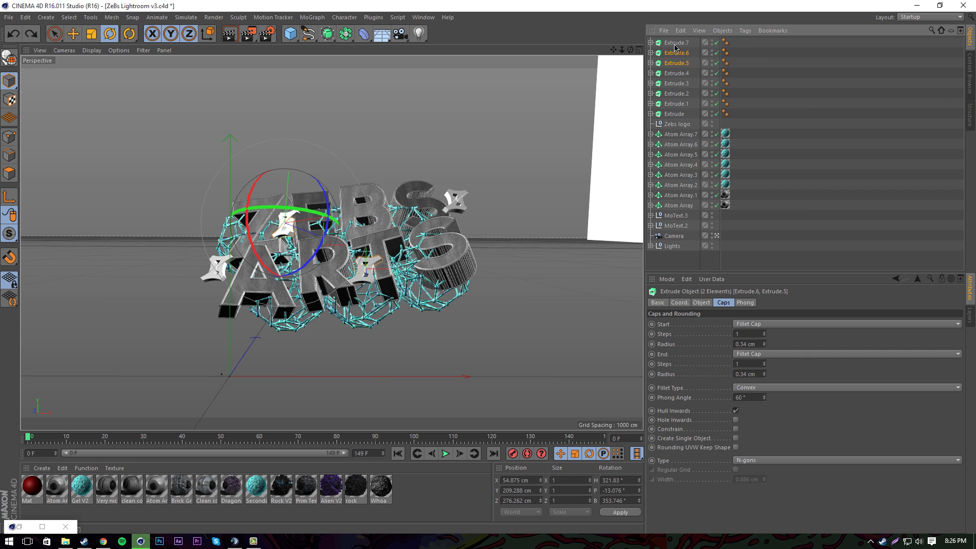
left_click(673, 45)
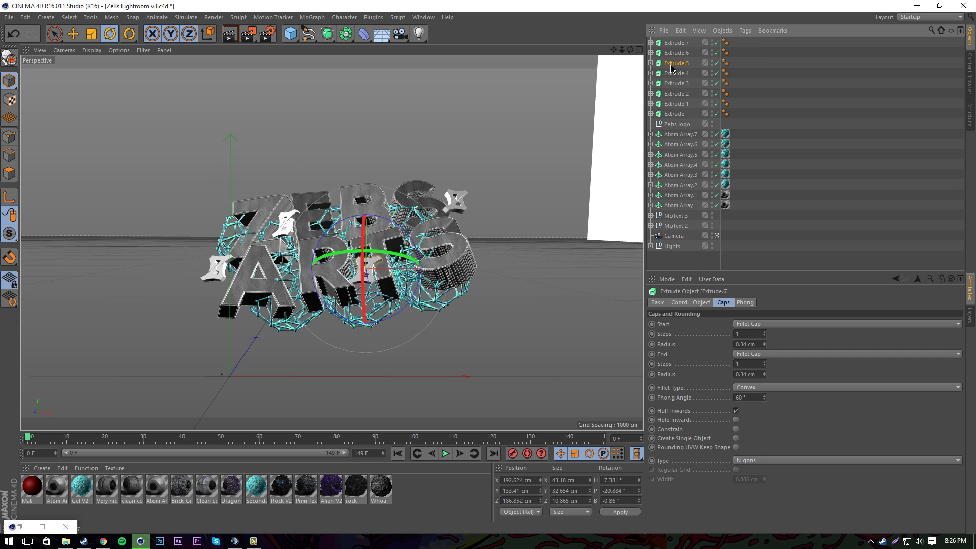
key("Delete")
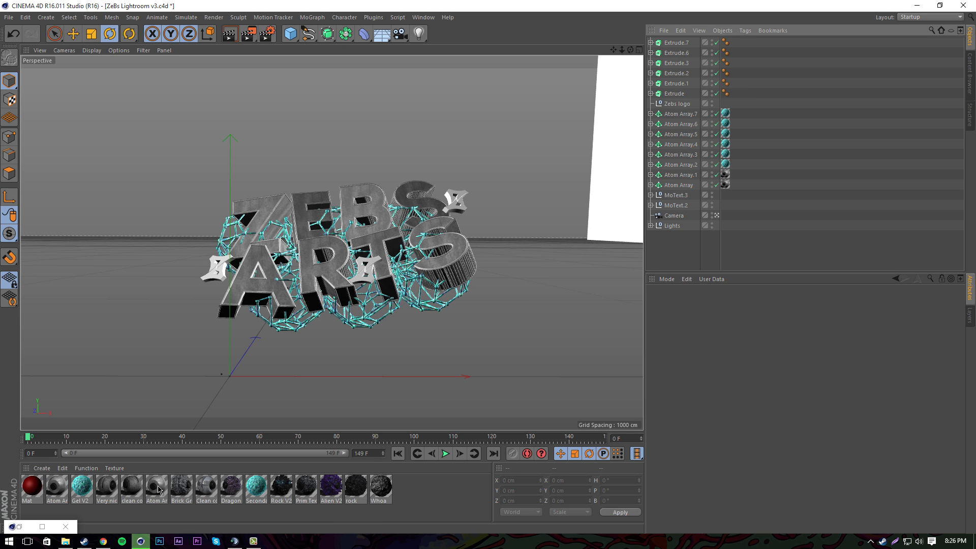
Apply the Atom Array material to all six logo extrudes with Cubic projection and Seamless enabled.
left_click_drag(204, 268, 676, 94)
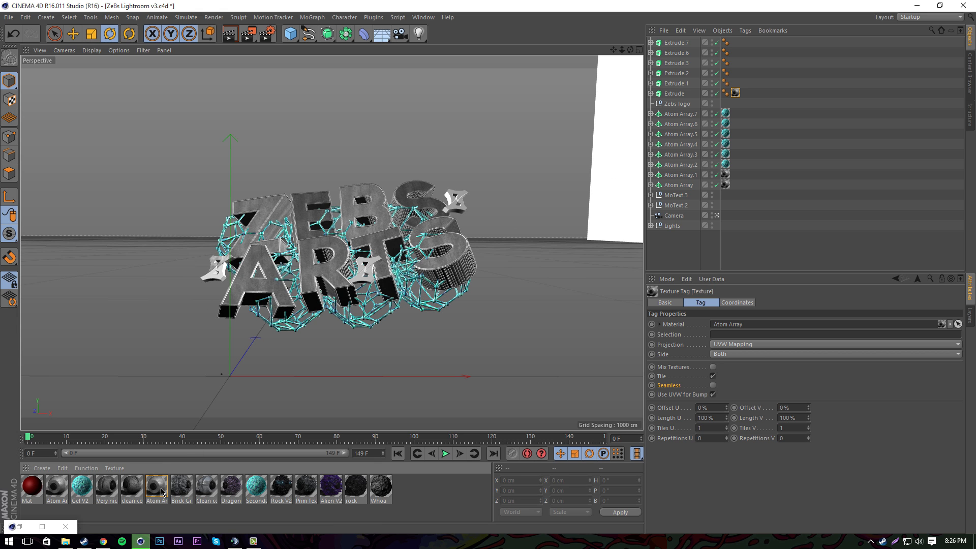
left_click_drag(161, 494, 734, 83)
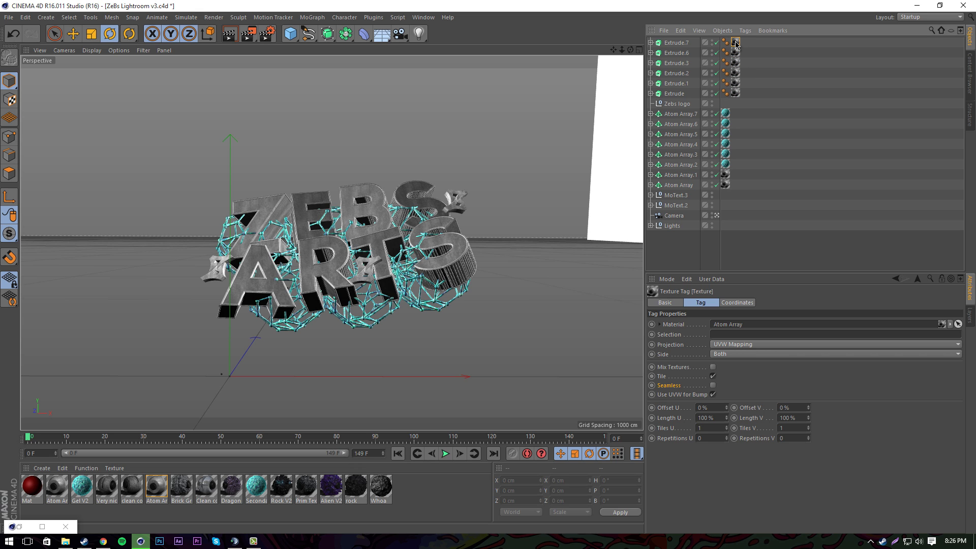
left_click(727, 344)
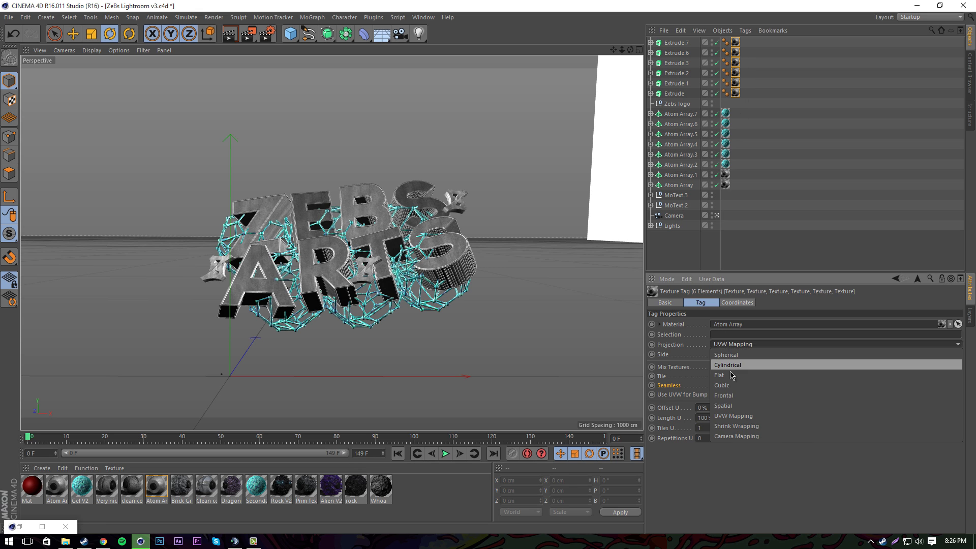
left_click(730, 383)
left_click(713, 385)
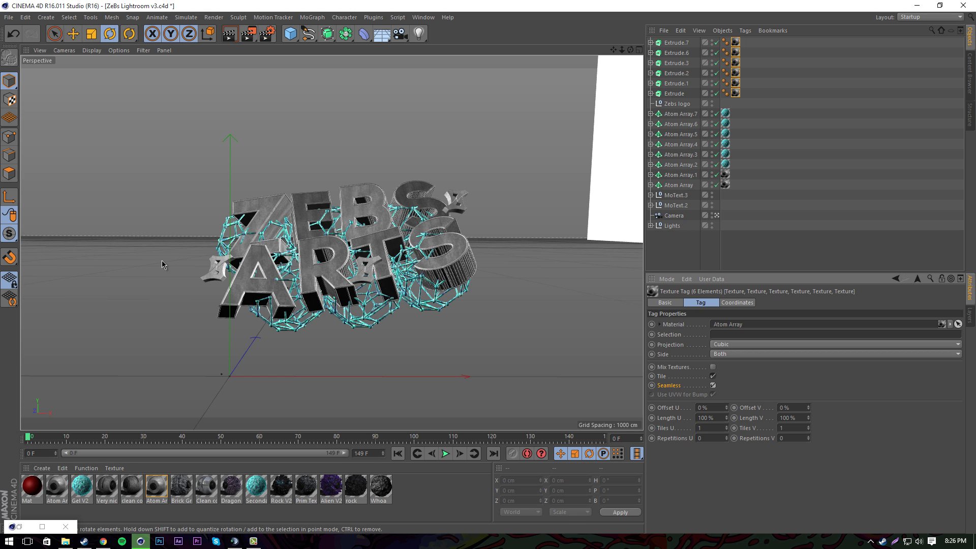
Review the Atom Array material's settings in the material editor.
double_click(156, 485)
left_click(180, 277)
left_click(437, 68)
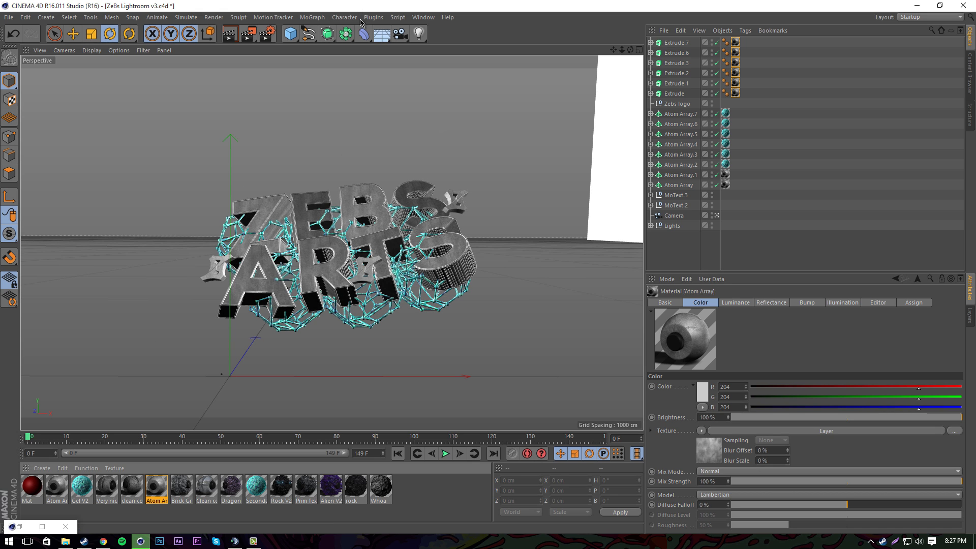
Start the Freehand spline tool in the front view with the text framed for drawing.
left_click(374, 17)
left_click(294, 88)
left_click_drag(309, 34, 347, 45)
left_click(347, 47)
key("F4")
scroll(317, 181, "down", 4)
scroll(142, 263, "up", 6)
left_click_drag(613, 49, 424, 317)
scroll(482, 163, "down", 2)
mouse_move(389, 232)
left_mouse_down()
mouse_move(461, 180)
mouse_move(489, 135)
left_mouse_up()
key("ctrl+z")
mouse_move(390, 232)
left_mouse_down()
mouse_move(352, 209)
mouse_move(412, 40)
left_mouse_up()
key("ctrl+z")
Draw six curved freehand splines radiating from the text outward past the edges of the front view, and return to the perspective view.
left_click_drag(386, 233, 463, 49)
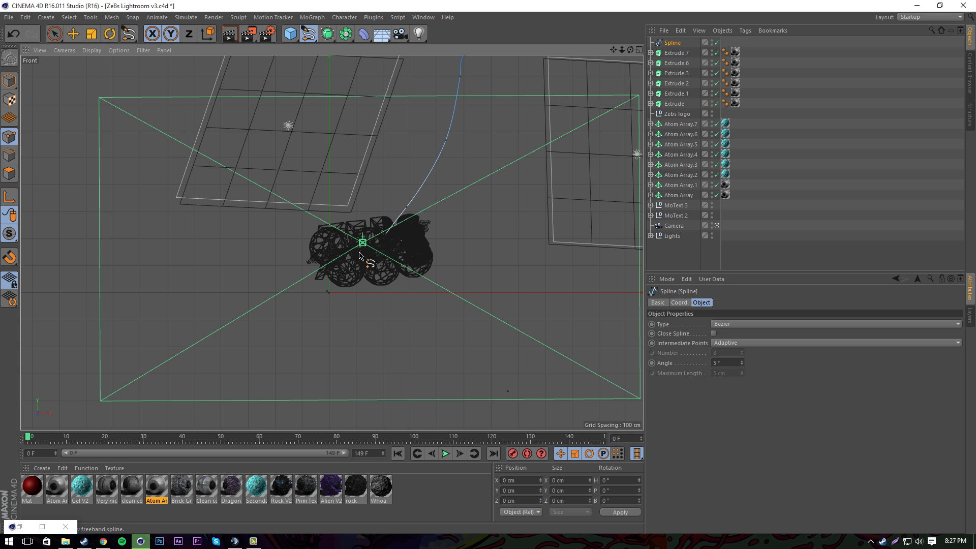
mouse_move(358, 268)
left_mouse_down()
mouse_move(302, 299)
mouse_move(271, 429)
left_mouse_up()
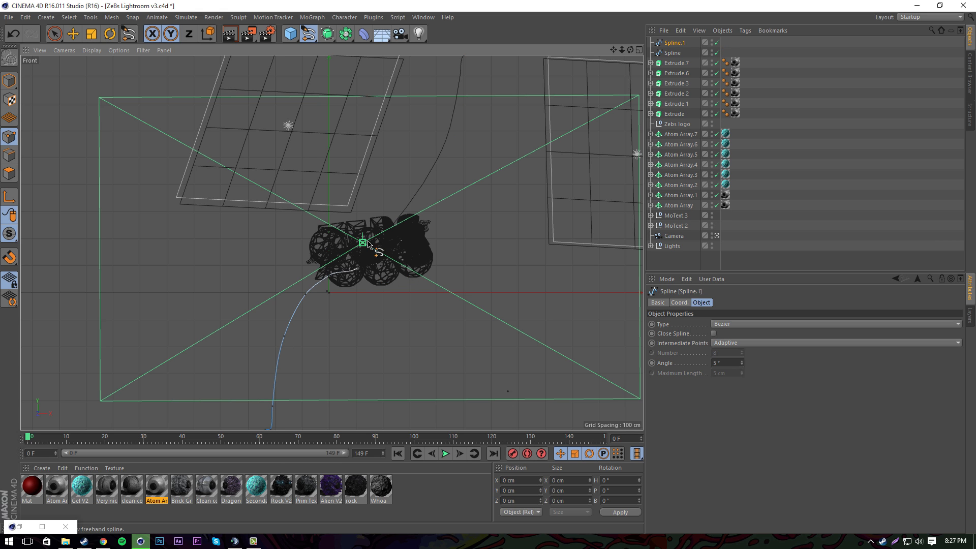
mouse_move(355, 238)
left_mouse_down()
mouse_move(255, 174)
mouse_move(239, 57)
left_mouse_up()
mouse_move(373, 258)
left_mouse_down()
mouse_move(430, 294)
mouse_move(437, 429)
left_mouse_up()
left_click_drag(411, 248, 618, 59)
mouse_move(320, 252)
left_mouse_down()
mouse_move(218, 163)
mouse_move(141, 58)
left_mouse_up()
key("ctrl+z")
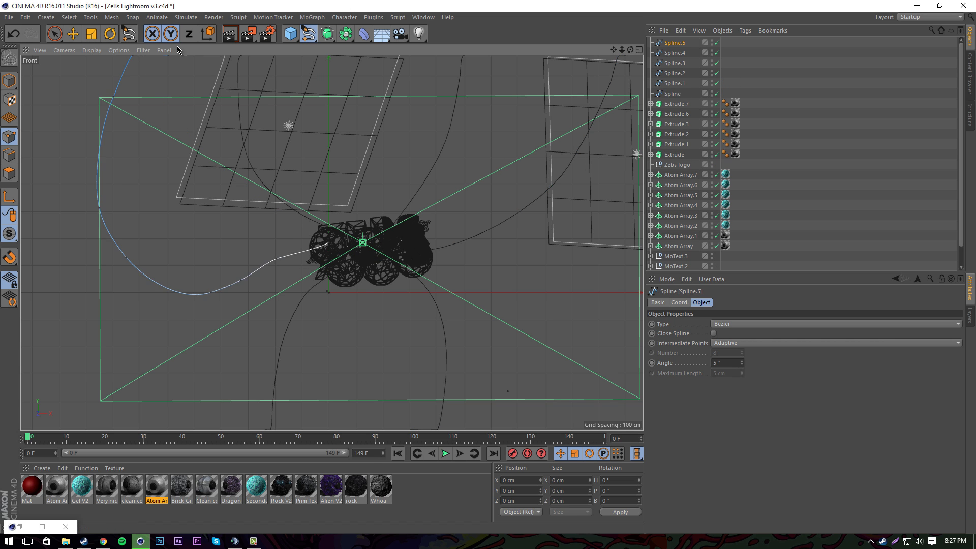
left_click_drag(318, 246, 120, 57)
key("F1")
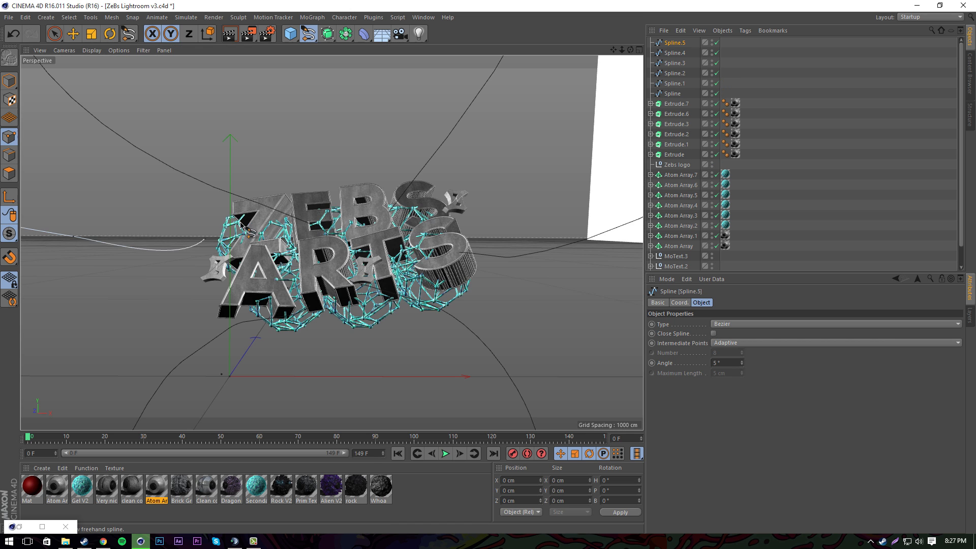
Switch to model mode and add six Reeper X rope objects to the scene.
left_click(9, 81)
left_click(110, 33)
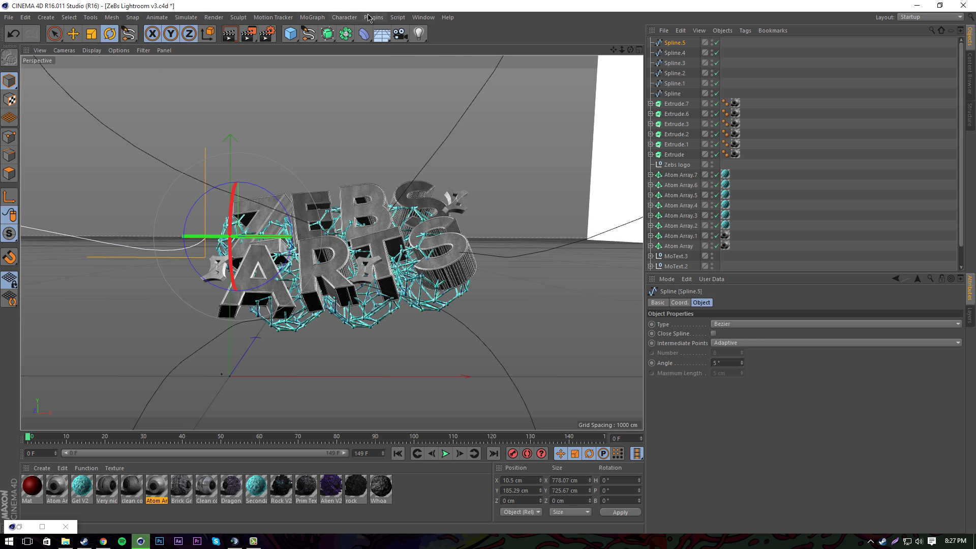
left_click(374, 17)
left_click(391, 90)
left_click(375, 18)
left_click(390, 90)
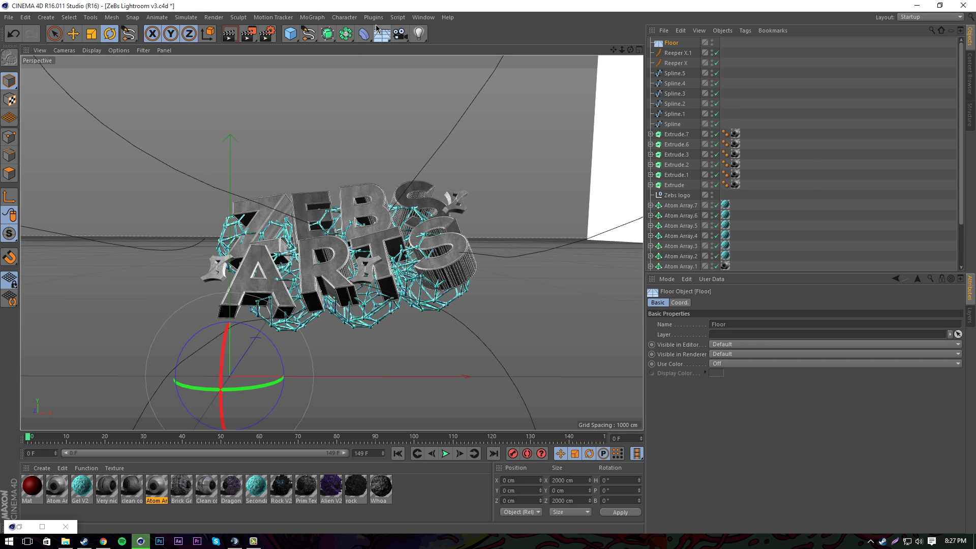
left_click(376, 28)
key("ctrl+z")
left_click(373, 17)
left_click(391, 89)
left_click(368, 19)
left_click(378, 89)
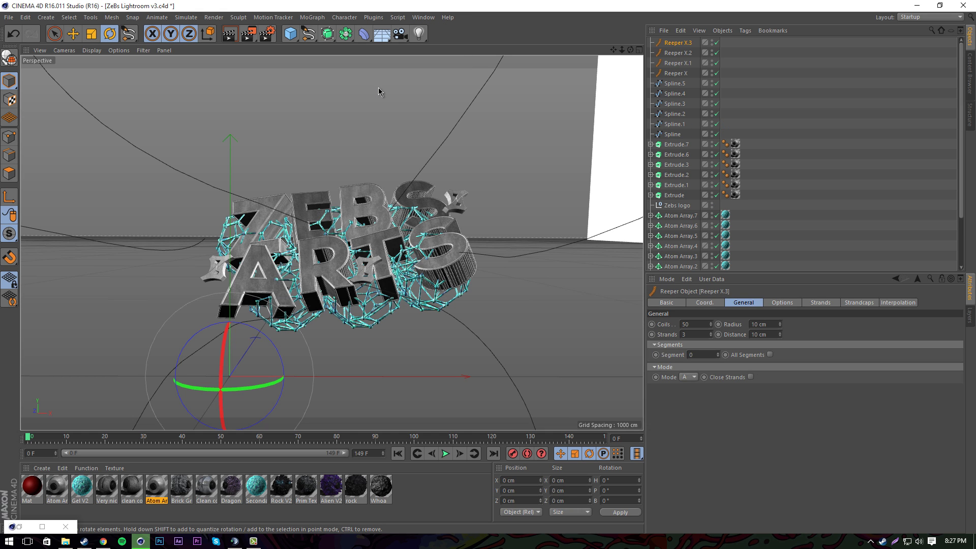
left_click(374, 17)
left_click(386, 87)
left_click(374, 17)
left_click(391, 87)
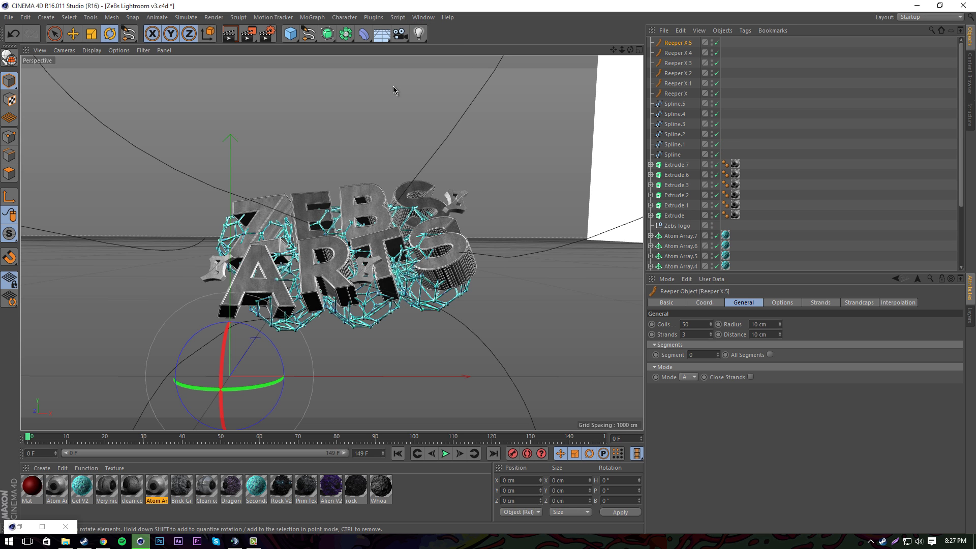
Nest each of the six splines under its own Reeper X object.
left_click_drag(674, 103, 678, 44)
left_click_drag(677, 113, 678, 65)
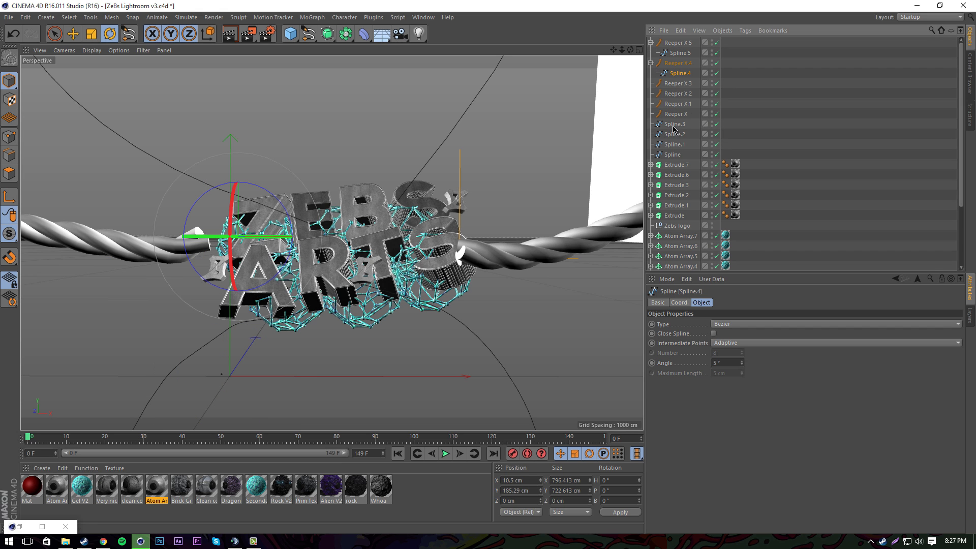
mouse_move(673, 130)
left_mouse_down()
mouse_move(678, 84)
mouse_move(673, 155)
mouse_move(676, 145)
left_mouse_up()
Try to move the last rope's spline back toward the text in the top view.
left_click(55, 33)
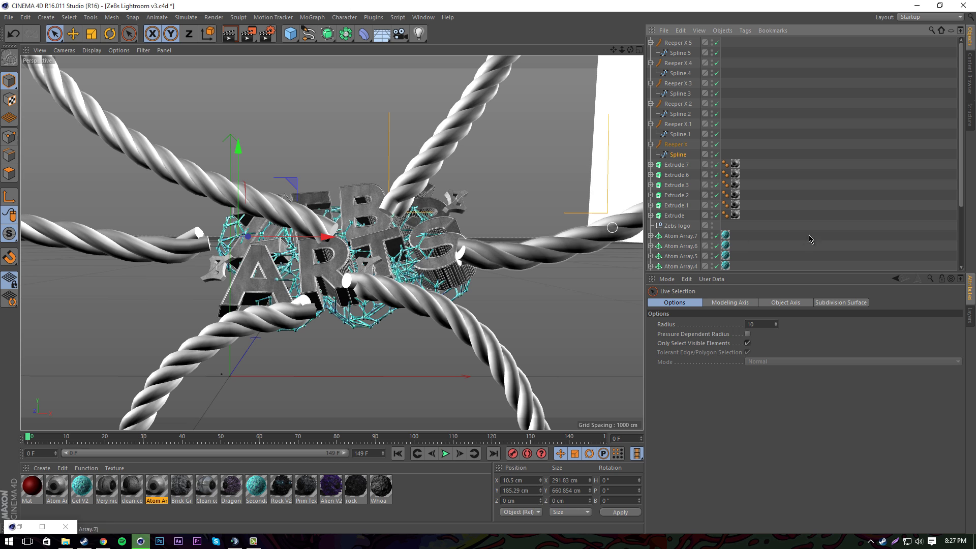
key("F2")
left_click_drag(391, 173, 400, 95)
key("ctrl+z")
key("ctrl+z")
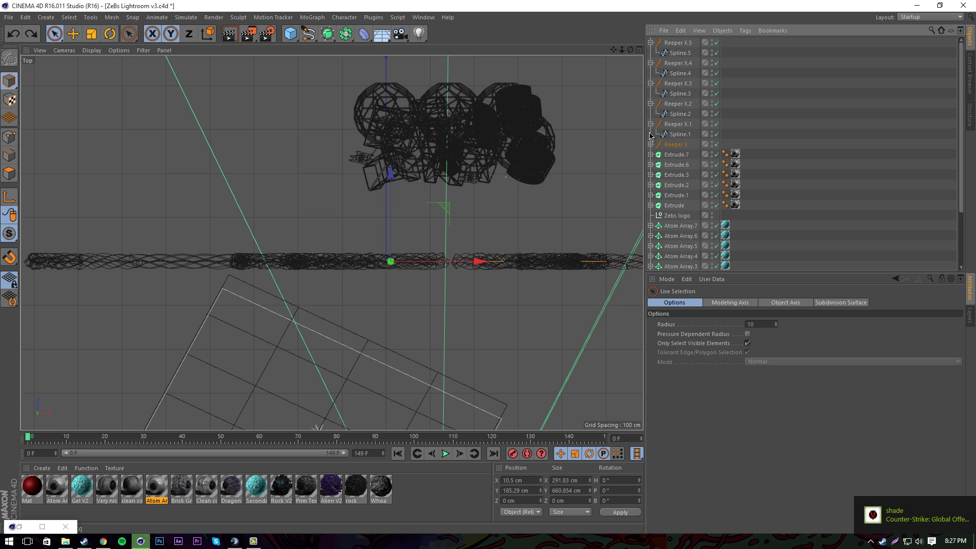
Collapse the remaining expanded Reeper X groups in the object hierarchy.
left_click(651, 124)
left_click(651, 104)
left_click(651, 83)
left_click(650, 63)
left_click(650, 43)
left_click(672, 44)
left_click(676, 93, "ctrl")
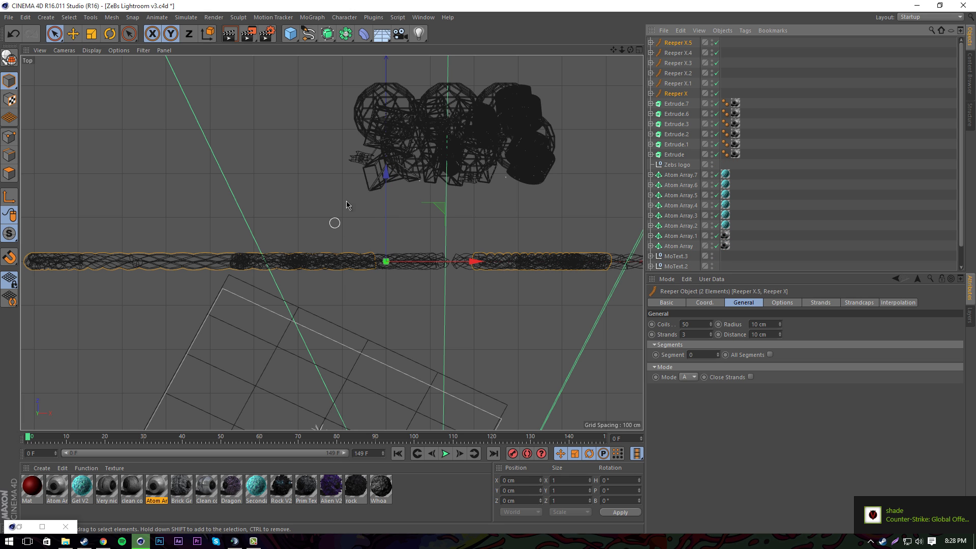
left_click_drag(389, 178, 407, 71)
key("ctrl+z")
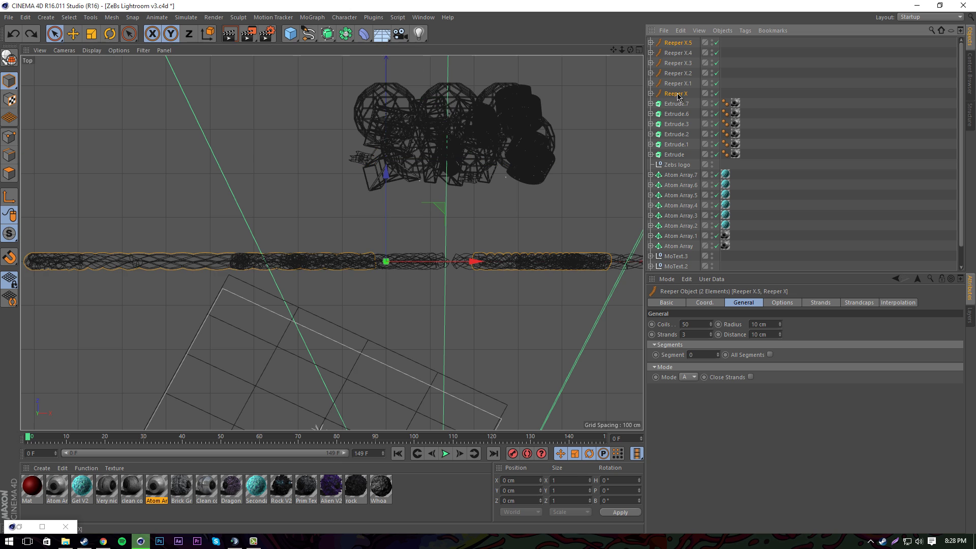
Move all six Reeper X ropes back to about 323 cm in Z behind the text, and return to the perspective view.
left_click(676, 93, "shift")
left_click_drag(387, 166, 387, 52)
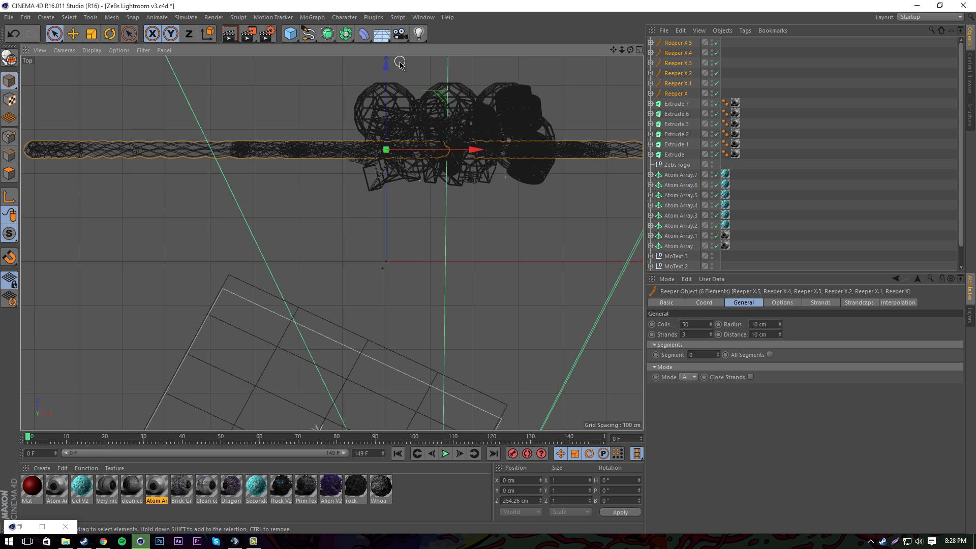
key("F1")
left_click_drag(261, 331, 264, 329)
left_click(314, 398)
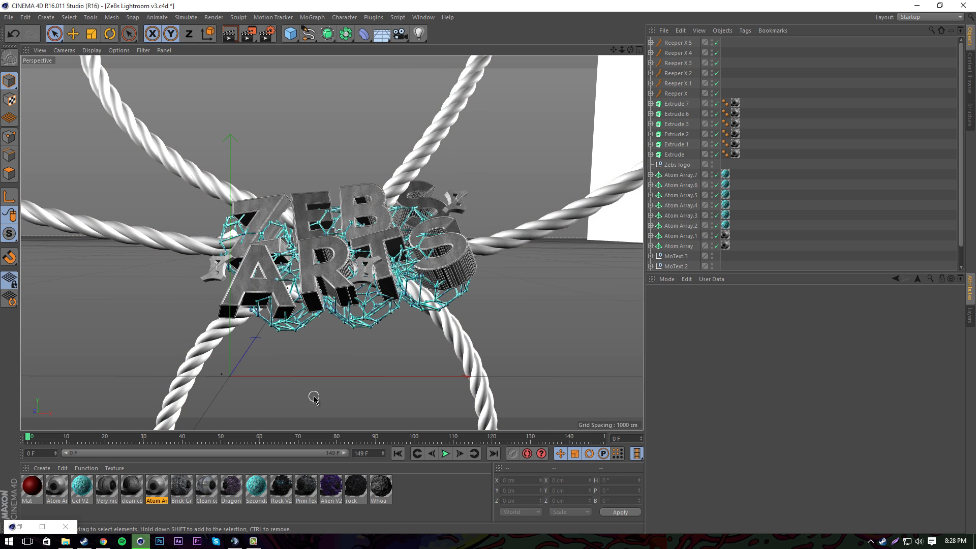
Apply the Gel V2 material to all six Reeper X ropes and set its texture projection to Cubic.
left_click_drag(81, 487, 726, 54)
left_click_drag(726, 54, 726, 74, "ctrl")
left_click_drag(726, 74, 727, 84, "ctrl")
left_click_drag(727, 83, 726, 93, "ctrl")
left_click(726, 42, "shift")
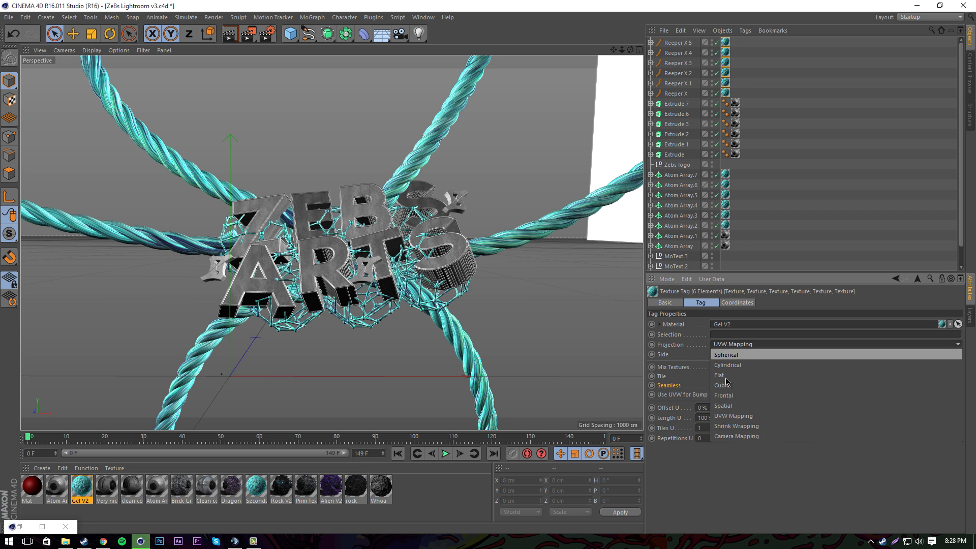
left_click(722, 387)
Set the number of strands to 1 on all six Reeper X ropes.
left_click(672, 44)
left_click(676, 95, "ctrl")
left_click(710, 336)
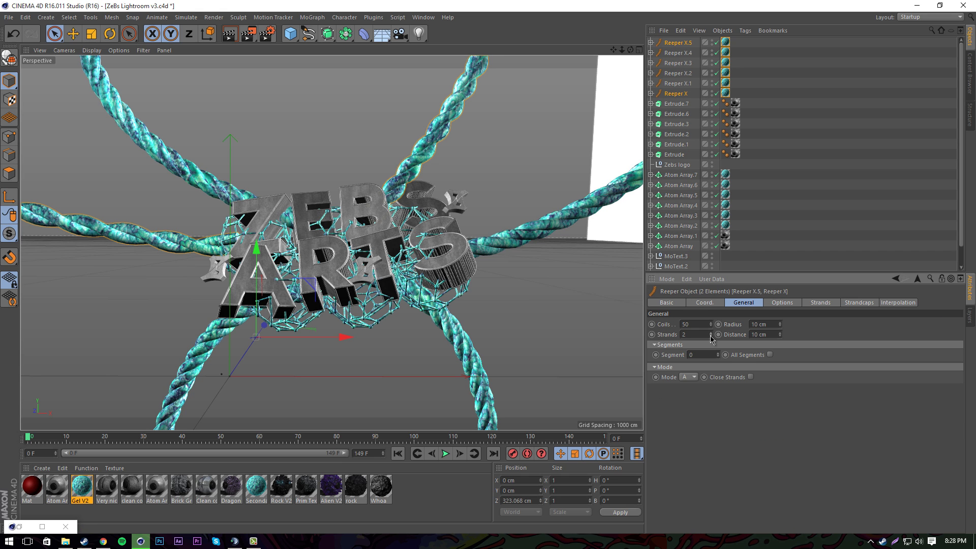
left_click(710, 337)
left_click(675, 94, "ctrl")
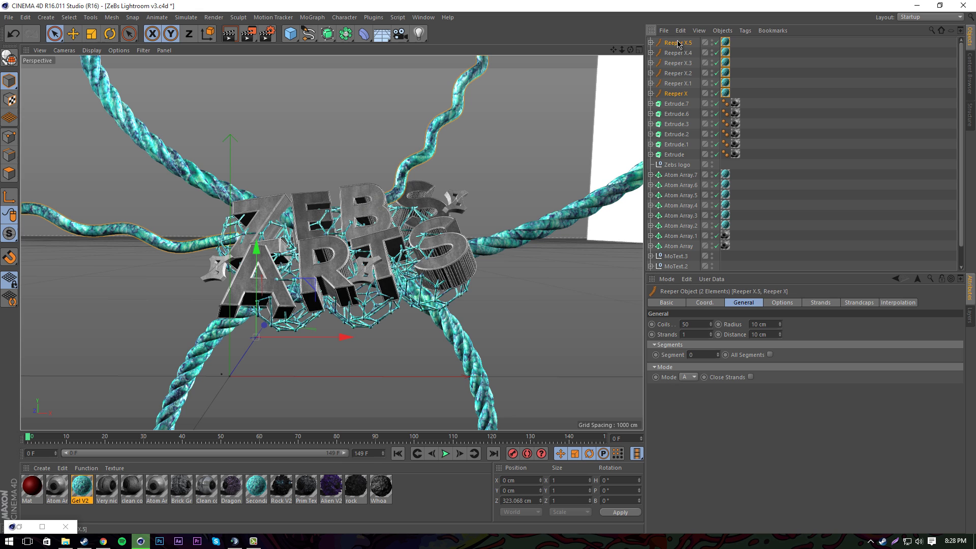
left_click(675, 94, "shift")
left_click(710, 336)
left_click(710, 337)
left_click(622, 343)
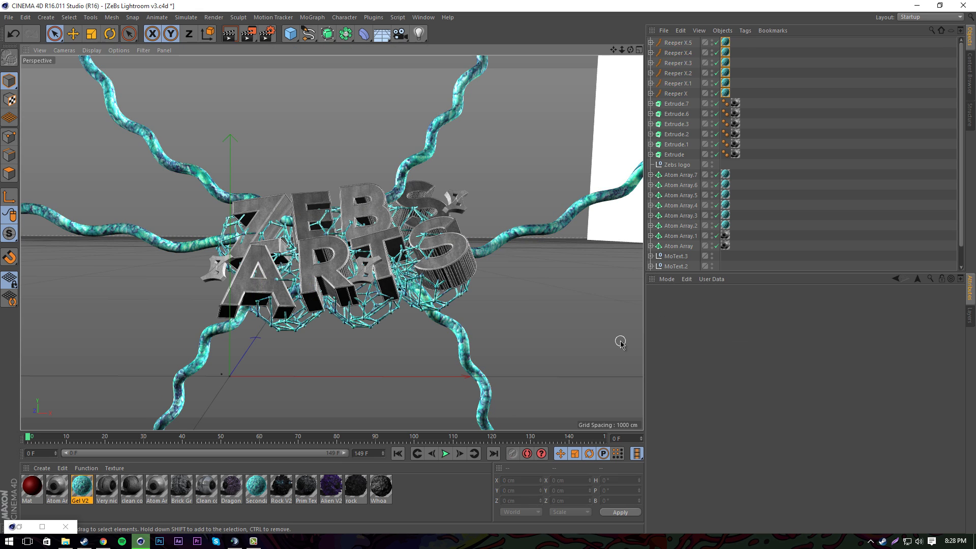
left_click(148, 245)
left_click_drag(358, 337, 365, 345)
left_click(325, 407)
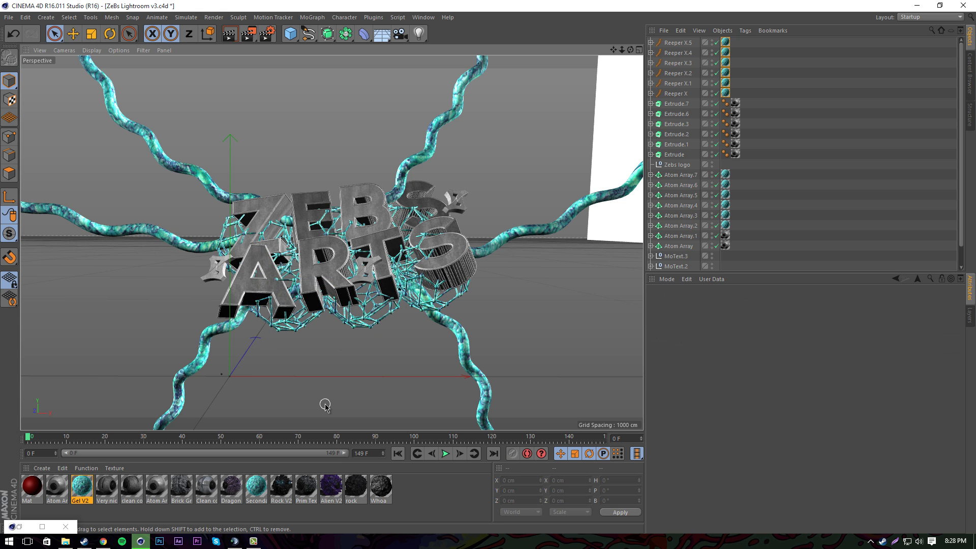